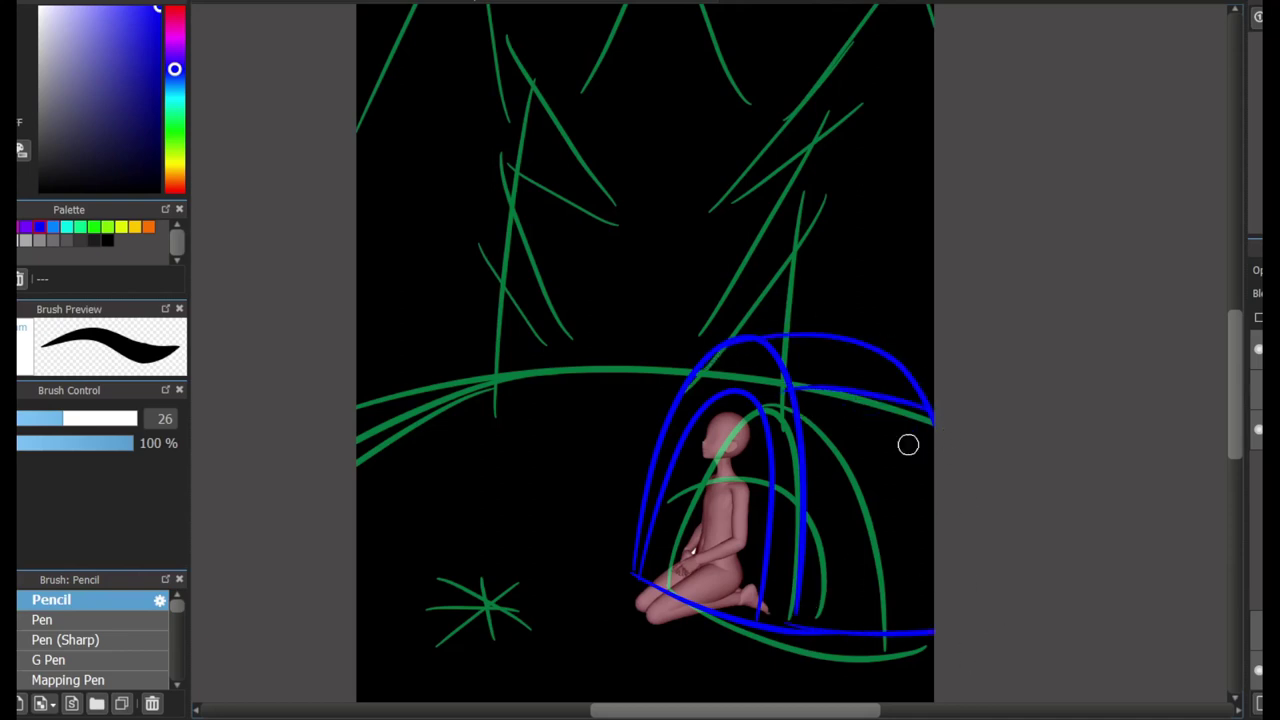
# Sketch a curved blue ground line behind the tent and a starburst campfire with two wavy smoke lines rising above it
pyautogui.moveTo(356, 398)
pyautogui.mouseDown()
pyautogui.moveTo(682, 376)
pyautogui.moveTo(300, 520)
pyautogui.mouseUp()
pyautogui.hotkey('ctrl', 'z')
pyautogui.hotkey('ctrl', 'z')
pyautogui.moveTo(356, 440)
pyautogui.mouseDown()
pyautogui.moveTo(682, 376)
pyautogui.moveTo(416, 425)
pyautogui.mouseUp()
pyautogui.hotkey('ctrl', 'z')
pyautogui.moveTo(590, 380); pyautogui.dragTo(686, 376)
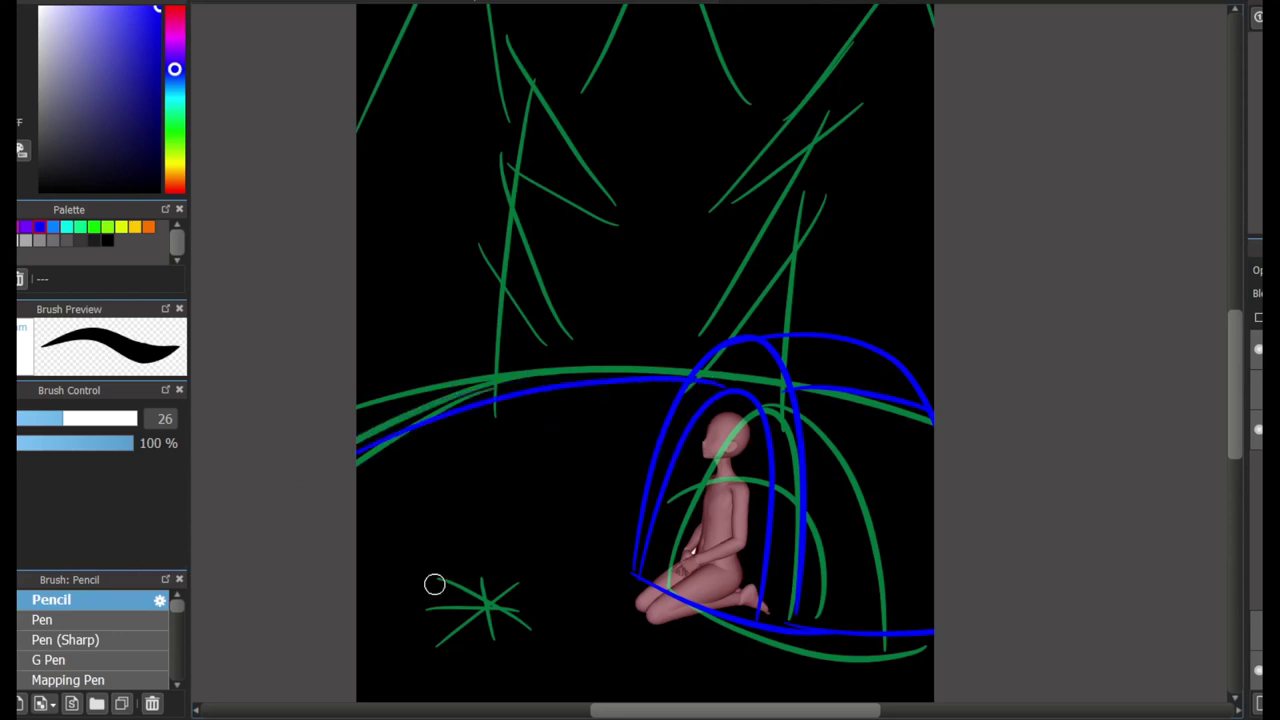
pyautogui.hotkey('ctrl', 'z')
pyautogui.moveTo(492, 563); pyautogui.dragTo(504, 600)
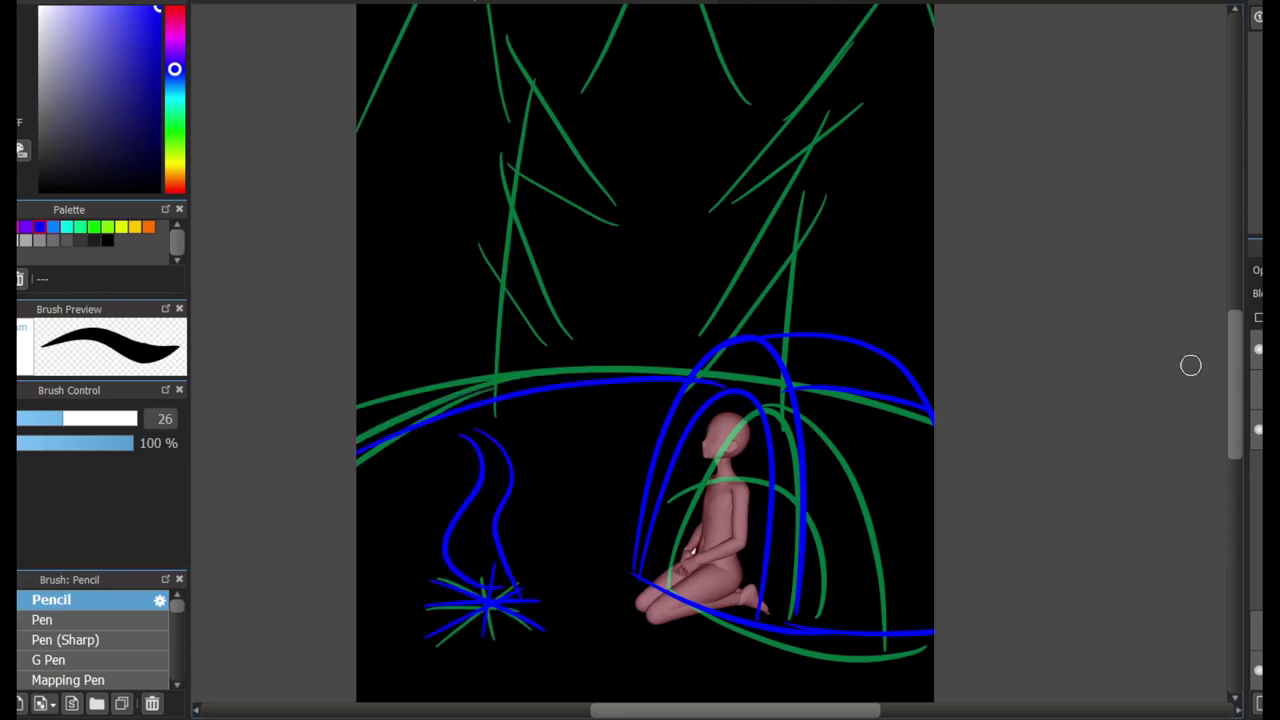
# Sketch tall pointed blue tree outlines across the background, with short branch strokes on the rightmost tree
pyautogui.scroll(5, 1190, 365)
pyautogui.moveTo(758, 548); pyautogui.dragTo(894, 86)
pyautogui.moveTo(642, 337); pyautogui.dragTo(809, 305)
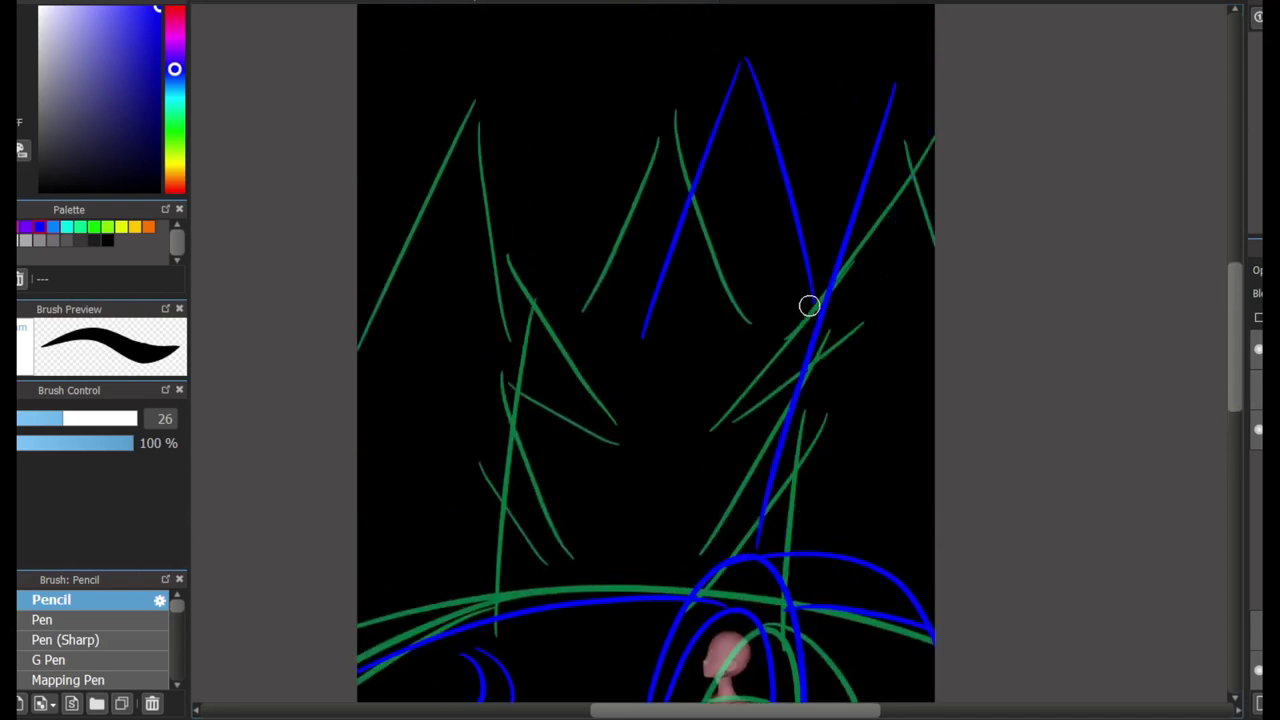
pyautogui.moveTo(457, 90); pyautogui.dragTo(534, 595)
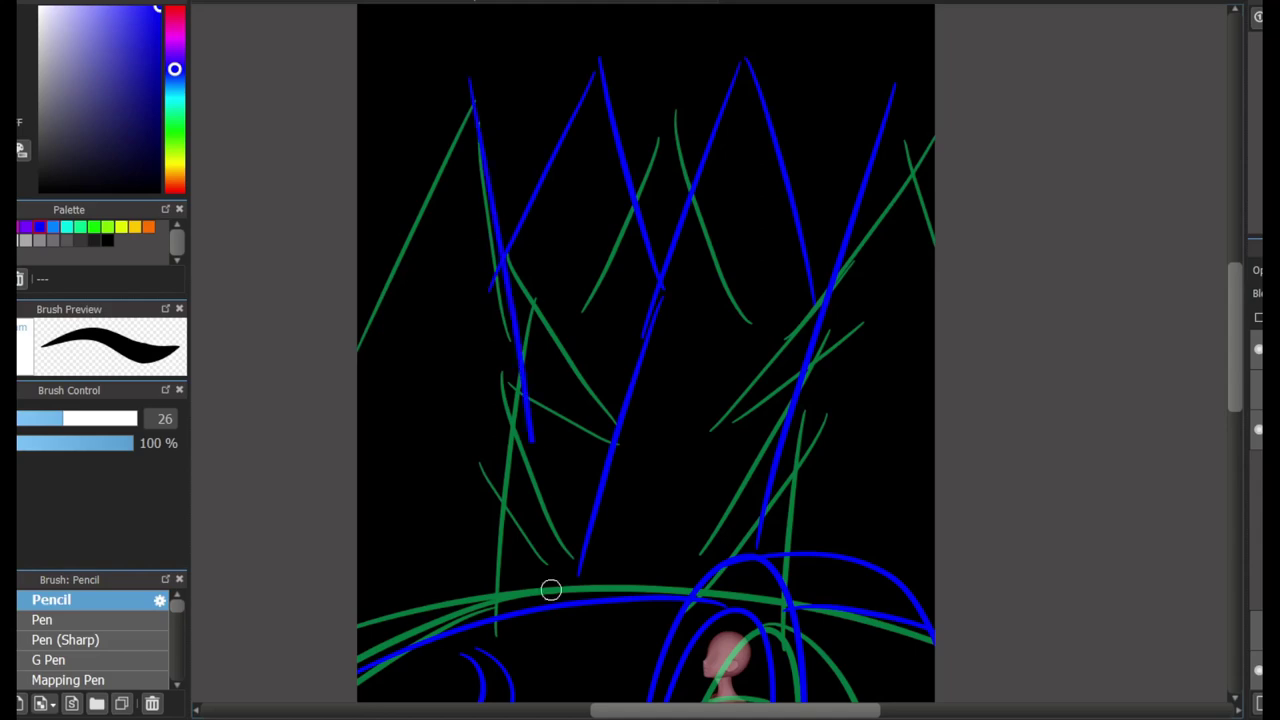
pyautogui.moveTo(931, 30); pyautogui.dragTo(975, 52)
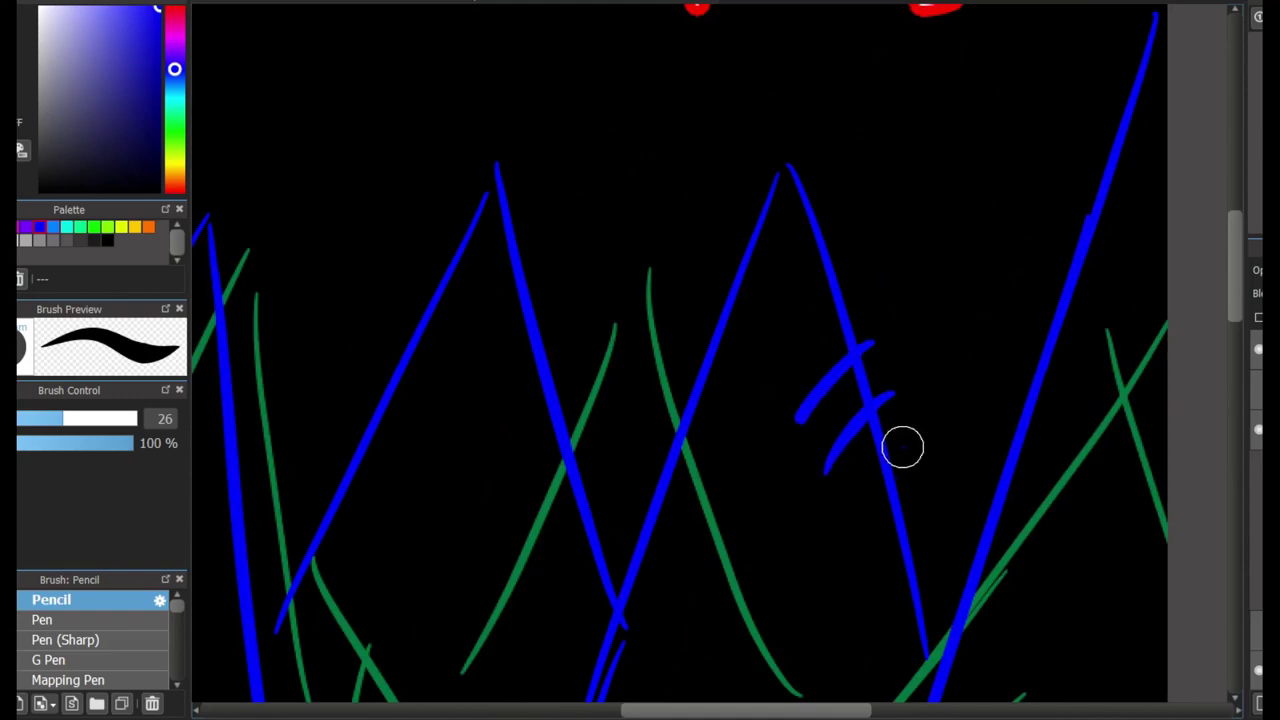
pyautogui.moveTo(946, 320); pyautogui.dragTo(1018, 212)
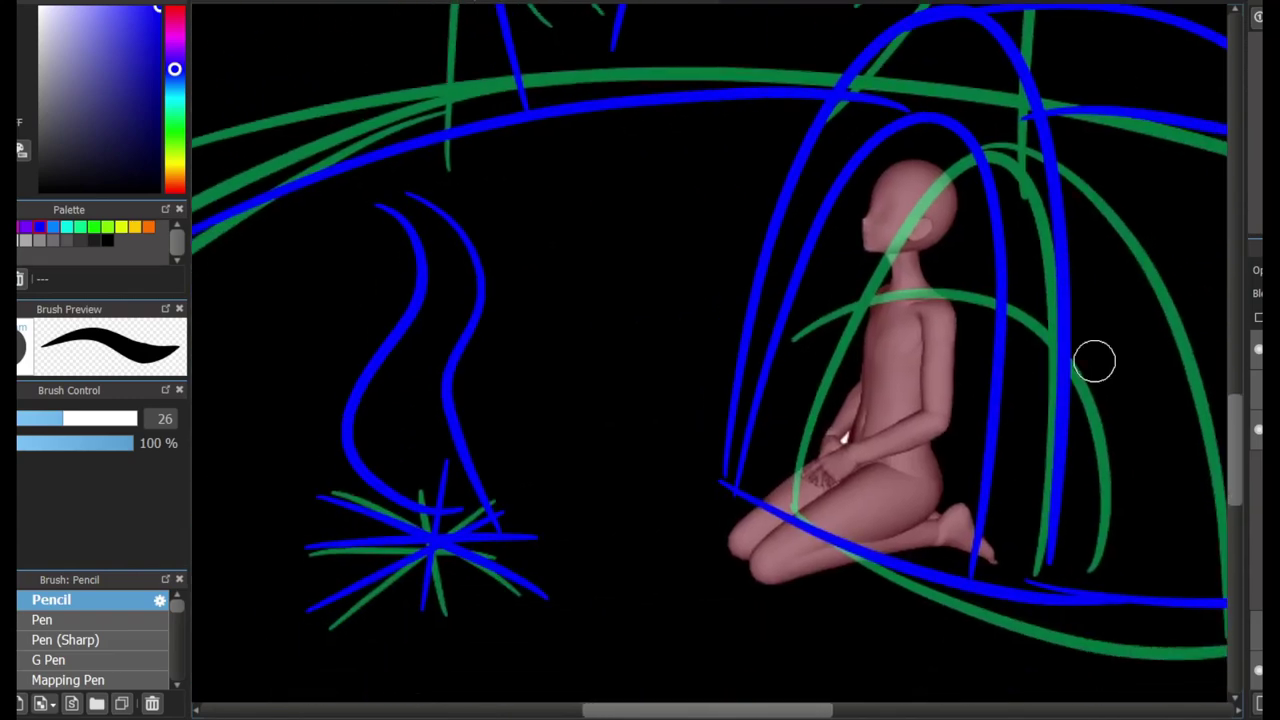
# With the Pen (Sharp) brush, sketch a drooping hat with a brim on the figure's head and a scarf with hanging ends around the neck
pyautogui.click(70, 639)
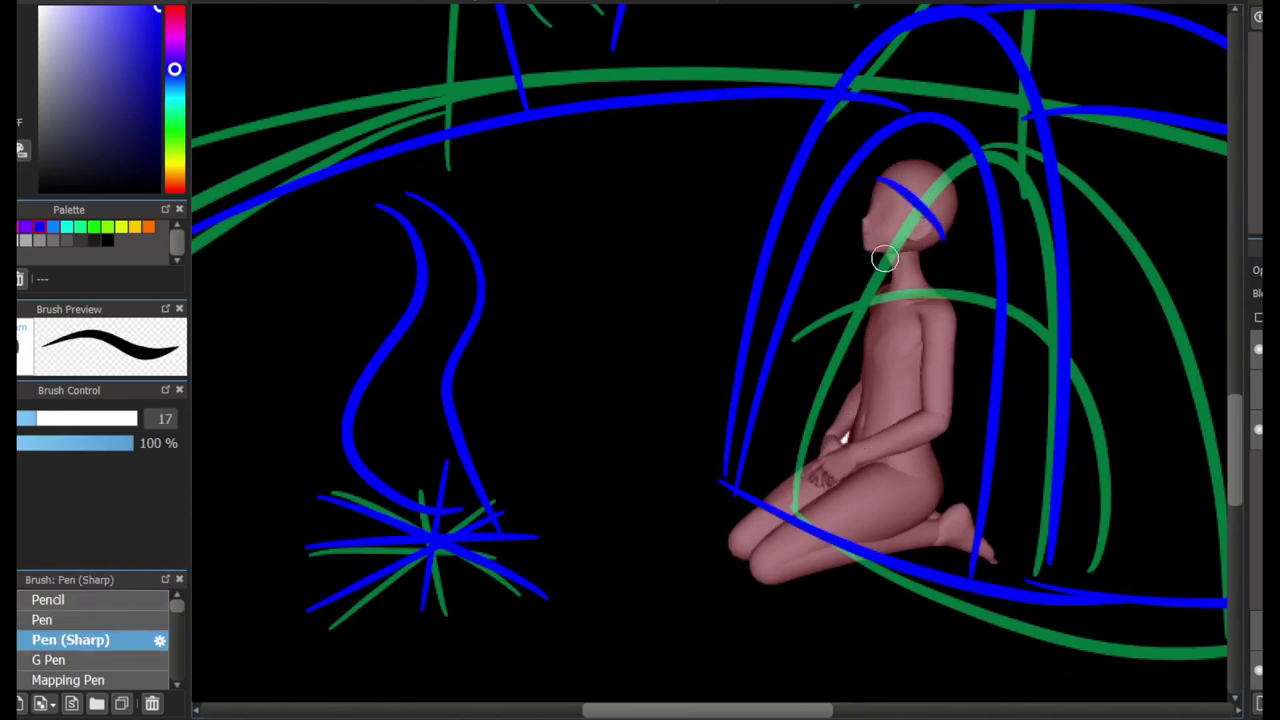
pyautogui.scroll(3, 874, 137)
pyautogui.hotkey('ctrl', 'z')
pyautogui.moveTo(790, 160); pyautogui.dragTo(914, 257)
pyautogui.moveTo(815, 125); pyautogui.dragTo(935, 275)
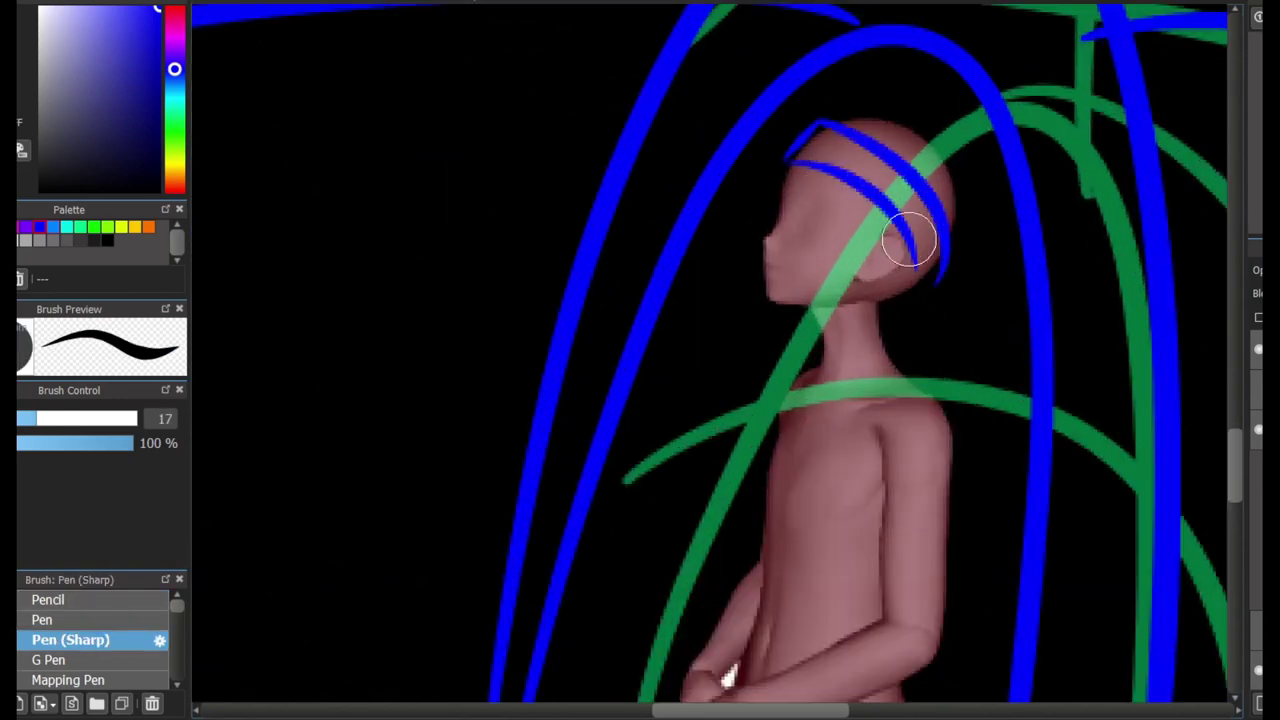
pyautogui.moveTo(894, 394)
pyautogui.mouseDown()
pyautogui.moveTo(950, 308)
pyautogui.moveTo(943, 249)
pyautogui.mouseUp()
pyautogui.hotkey('ctrl', 'z')
pyautogui.moveTo(815, 125); pyautogui.dragTo(895, 117)
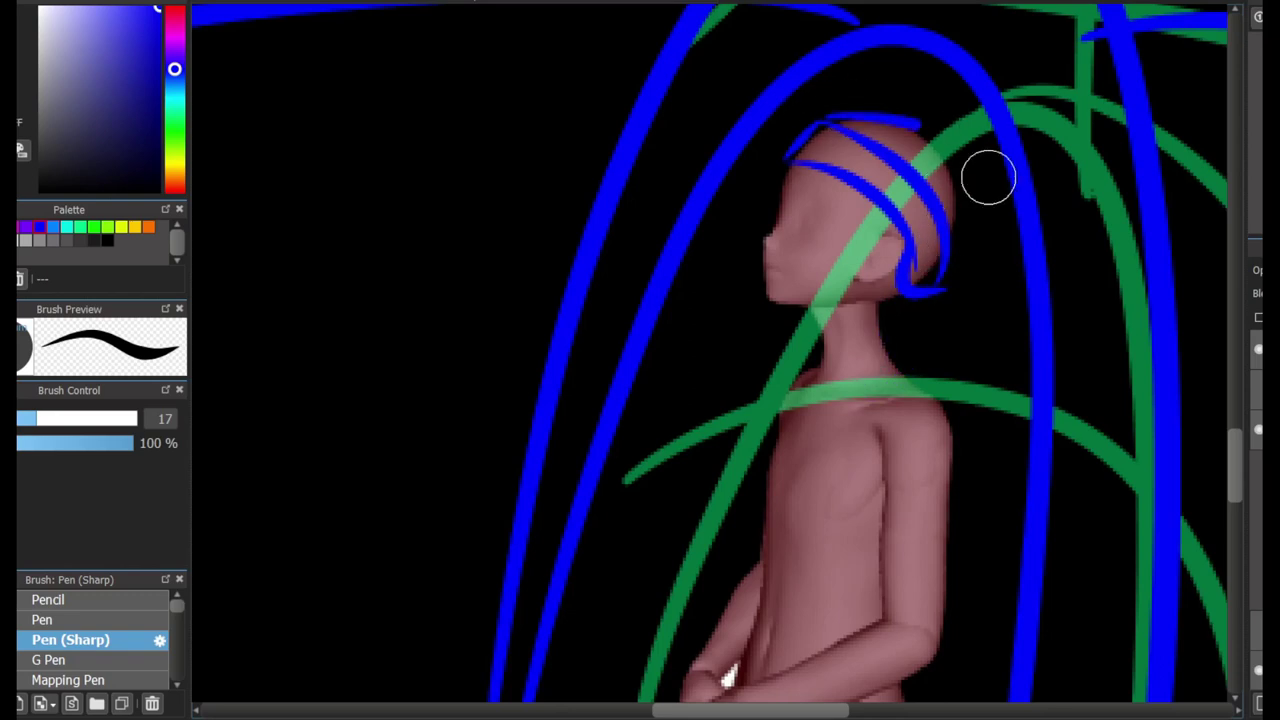
pyautogui.moveTo(982, 133); pyautogui.dragTo(966, 298)
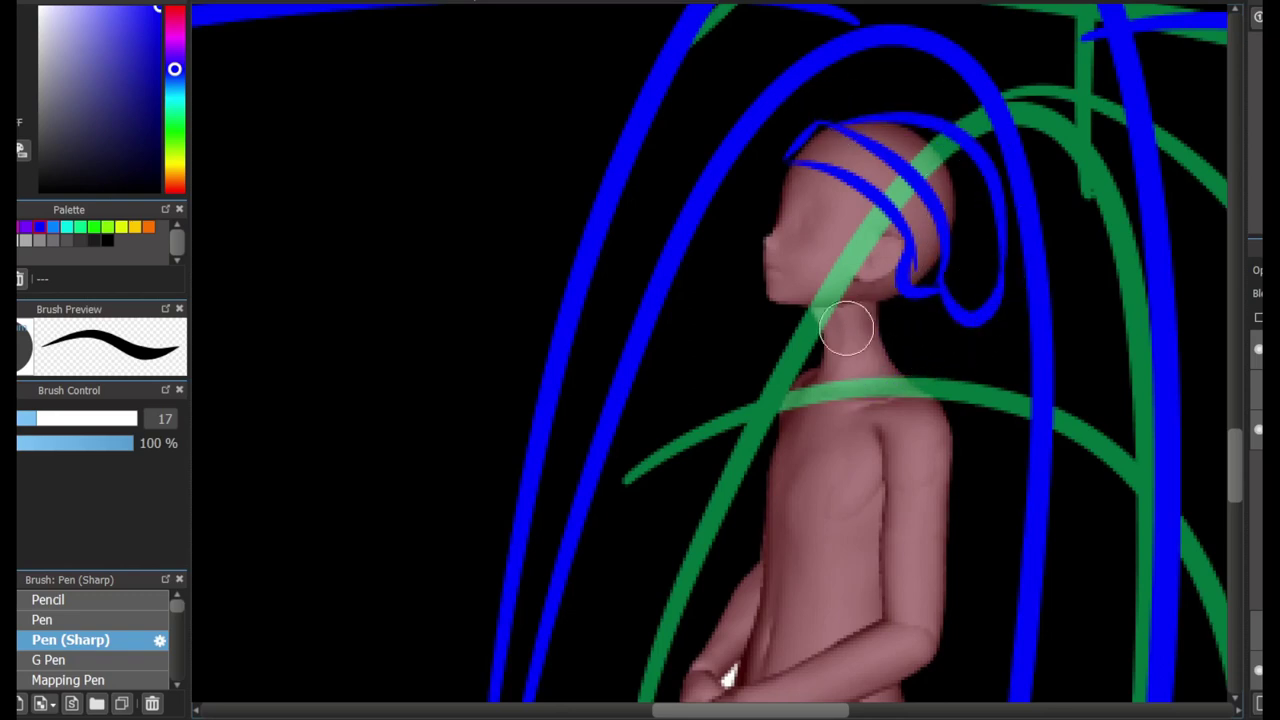
pyautogui.moveTo(882, 305)
pyautogui.mouseDown()
pyautogui.moveTo(804, 363)
pyautogui.moveTo(843, 406)
pyautogui.moveTo(811, 355)
pyautogui.moveTo(849, 423)
pyautogui.mouseUp()
pyautogui.moveTo(815, 345); pyautogui.dragTo(833, 560)
# Sketch a loose coat sleeve with a wide cuff over the near arm and a boot top around the figure's ankle
pyautogui.scroll(-5, 1040, 460)
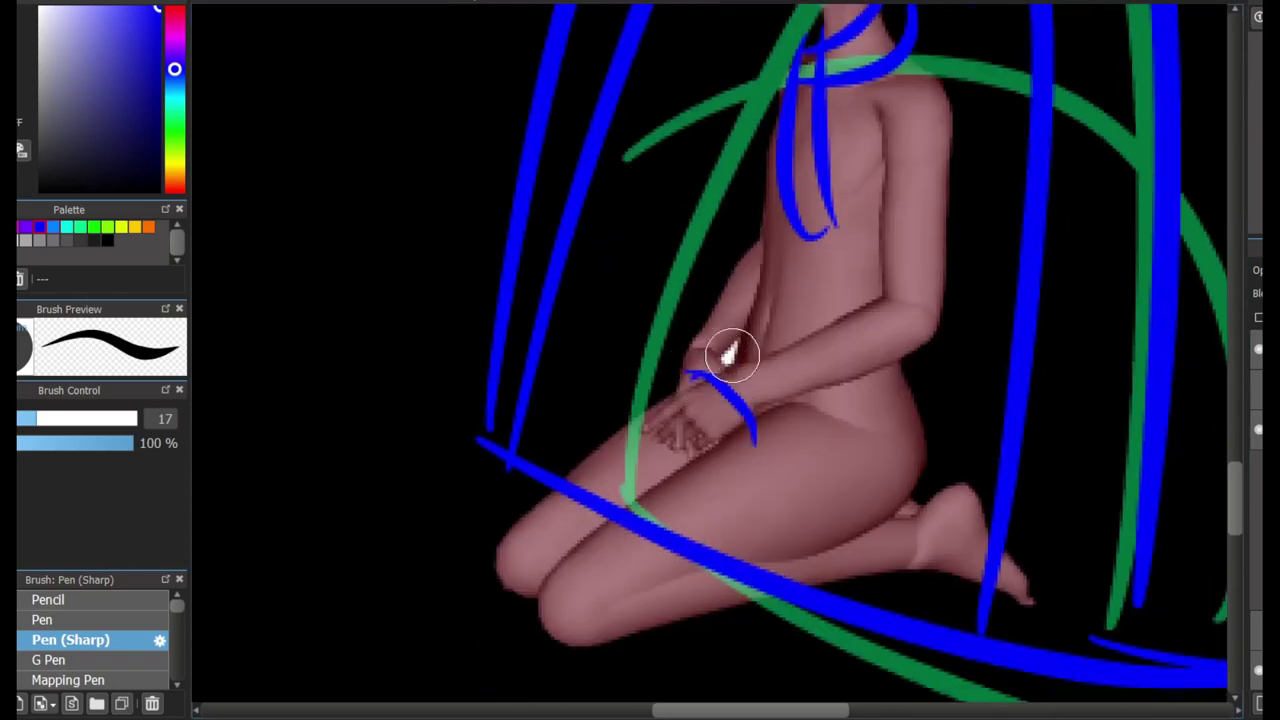
pyautogui.moveTo(755, 340)
pyautogui.mouseDown()
pyautogui.moveTo(795, 440)
pyautogui.moveTo(872, 284)
pyautogui.mouseUp()
pyautogui.moveTo(786, 435); pyautogui.dragTo(930, 345)
pyautogui.moveTo(875, 310); pyautogui.dragTo(886, 140)
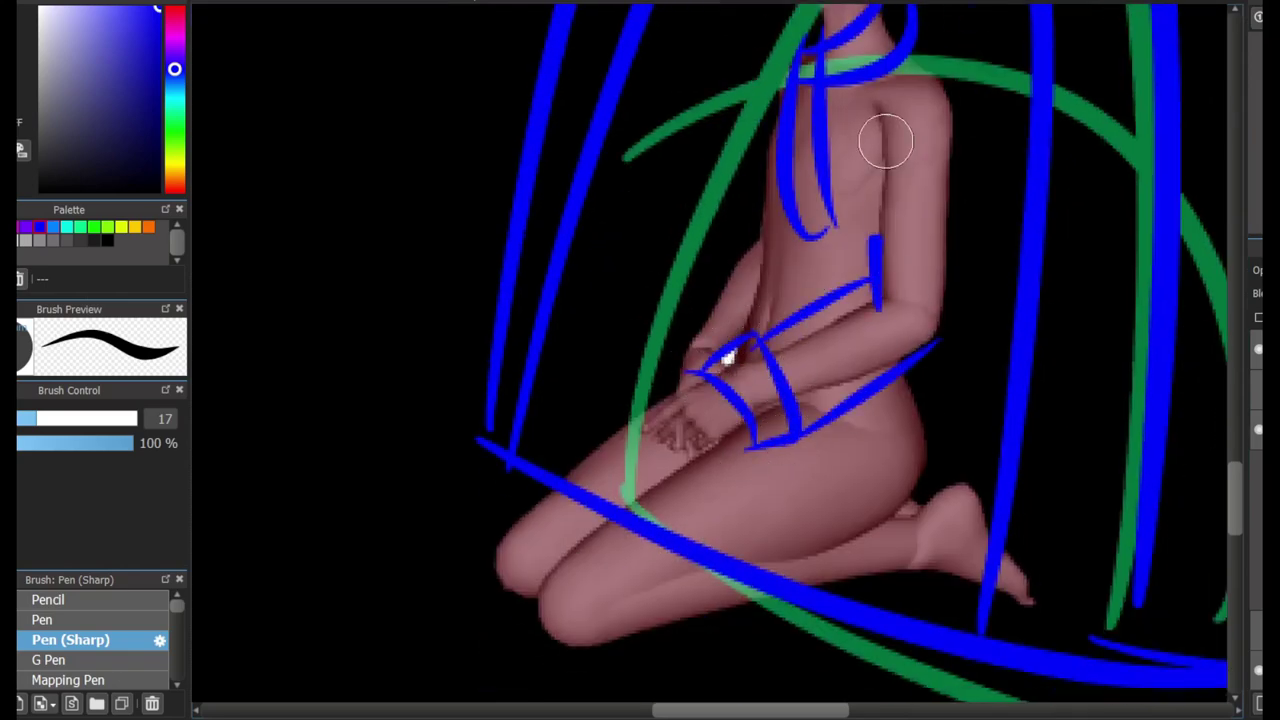
pyautogui.moveTo(918, 58); pyautogui.dragTo(970, 250)
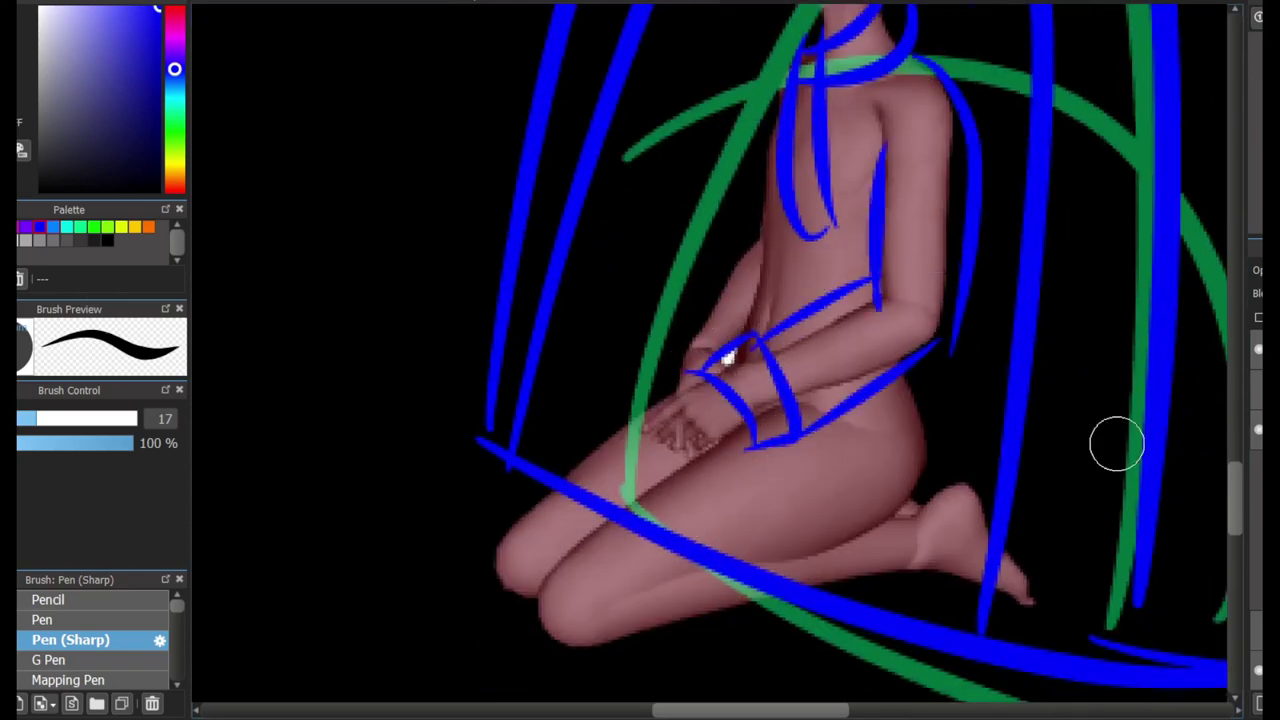
pyautogui.moveTo(910, 507); pyautogui.dragTo(910, 598)
pyautogui.moveTo(910, 508); pyautogui.dragTo(982, 450)
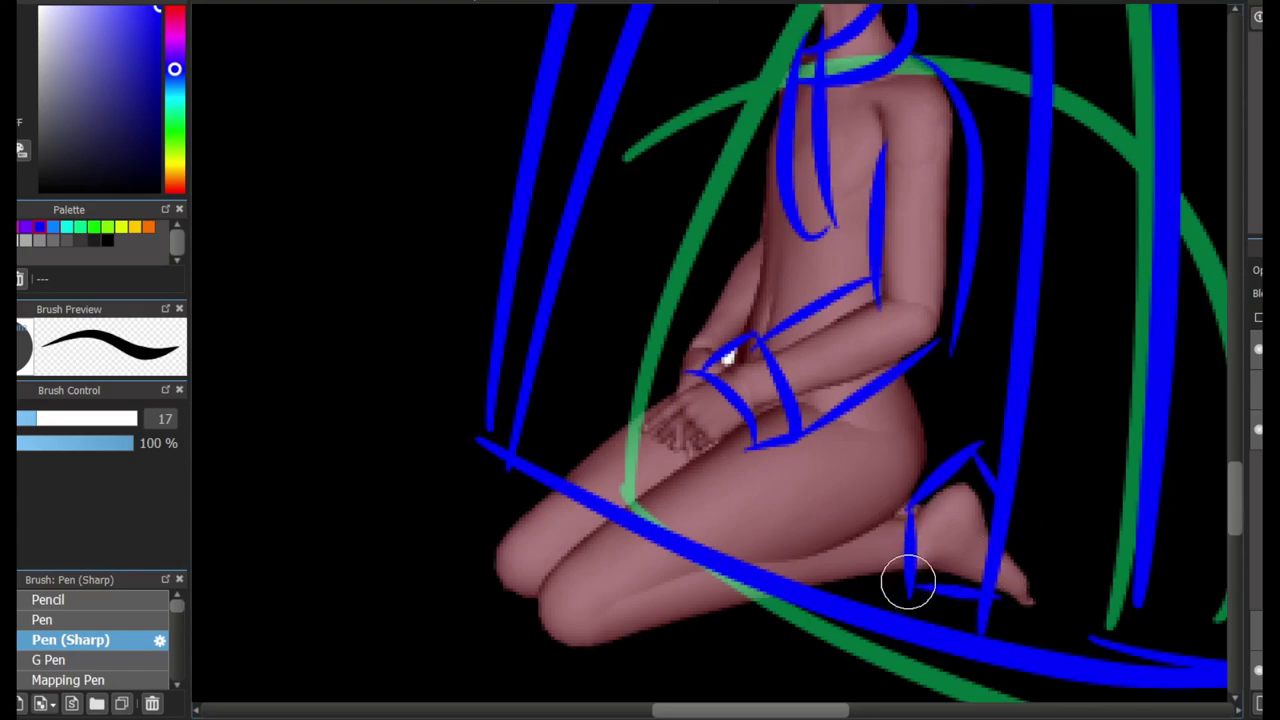
# Undo the short line beside the tent and sketch a wide curved clearing outline from the tent around the campfire
pyautogui.scroll(-3, 931, 612)
pyautogui.scroll(3, 614, 414)
pyautogui.scroll(-3, 614, 414)
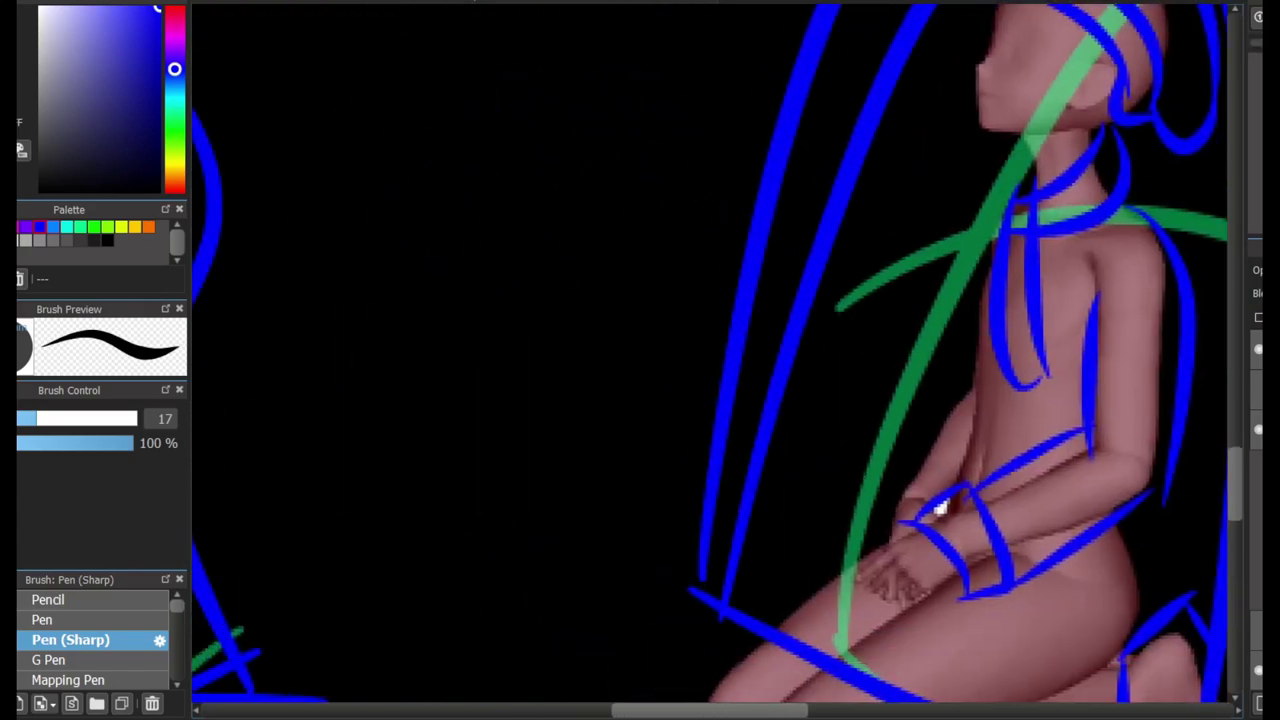
pyautogui.scroll(-3, 641, 451)
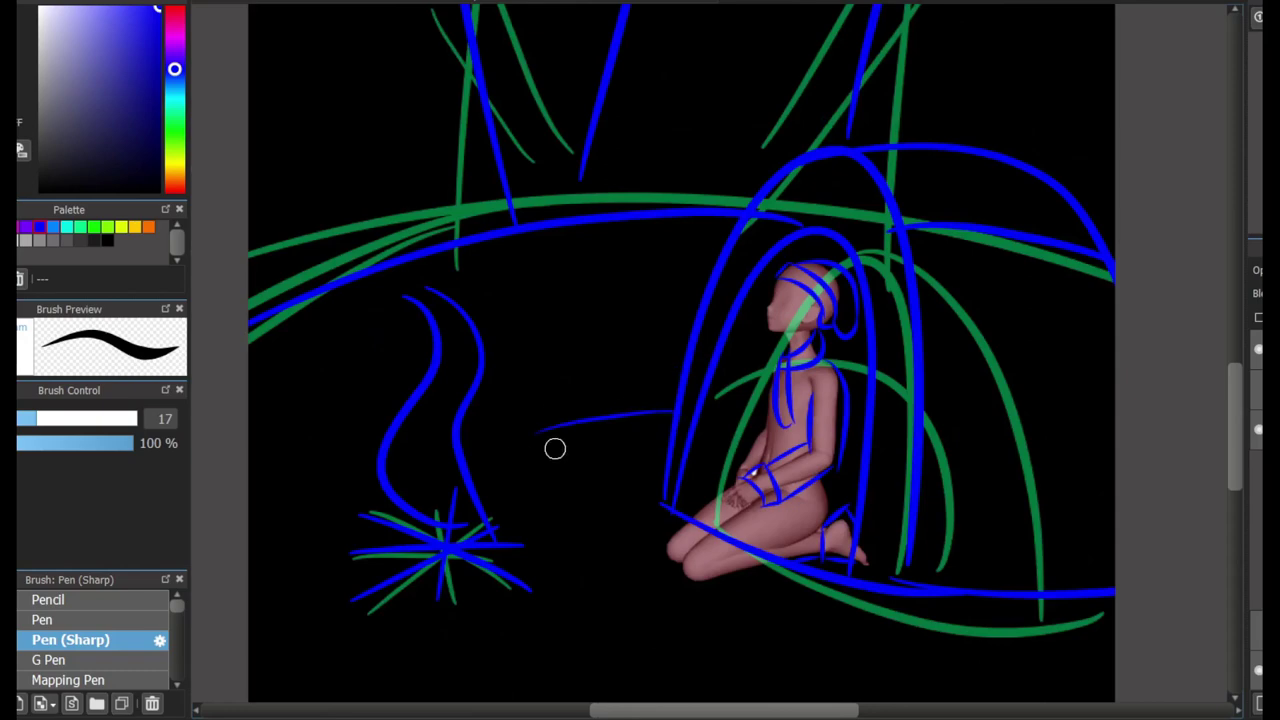
pyautogui.hotkey('ctrl', 'z')
pyautogui.moveTo(680, 372); pyautogui.dragTo(330, 437)
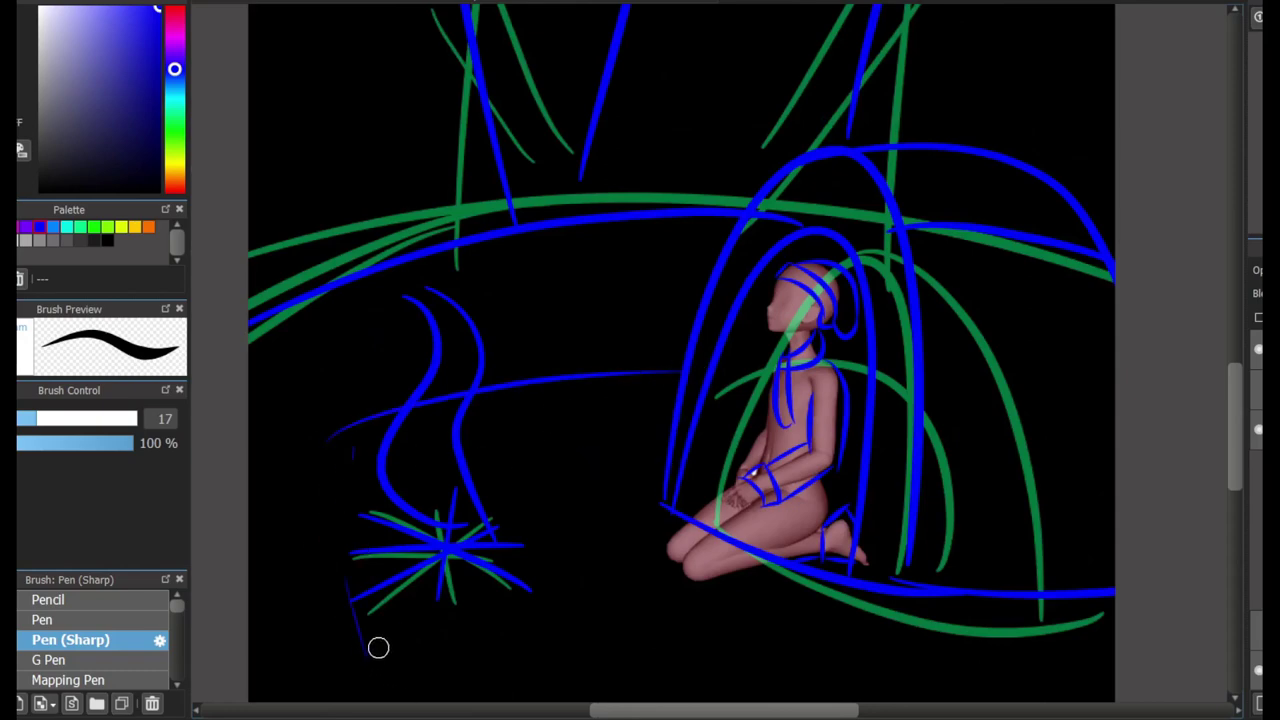
# Add lower edges to the branch strokes, a nose mark and a banded pointed hat to the rightmost tree's face
pyautogui.scroll(5, 700, 360)
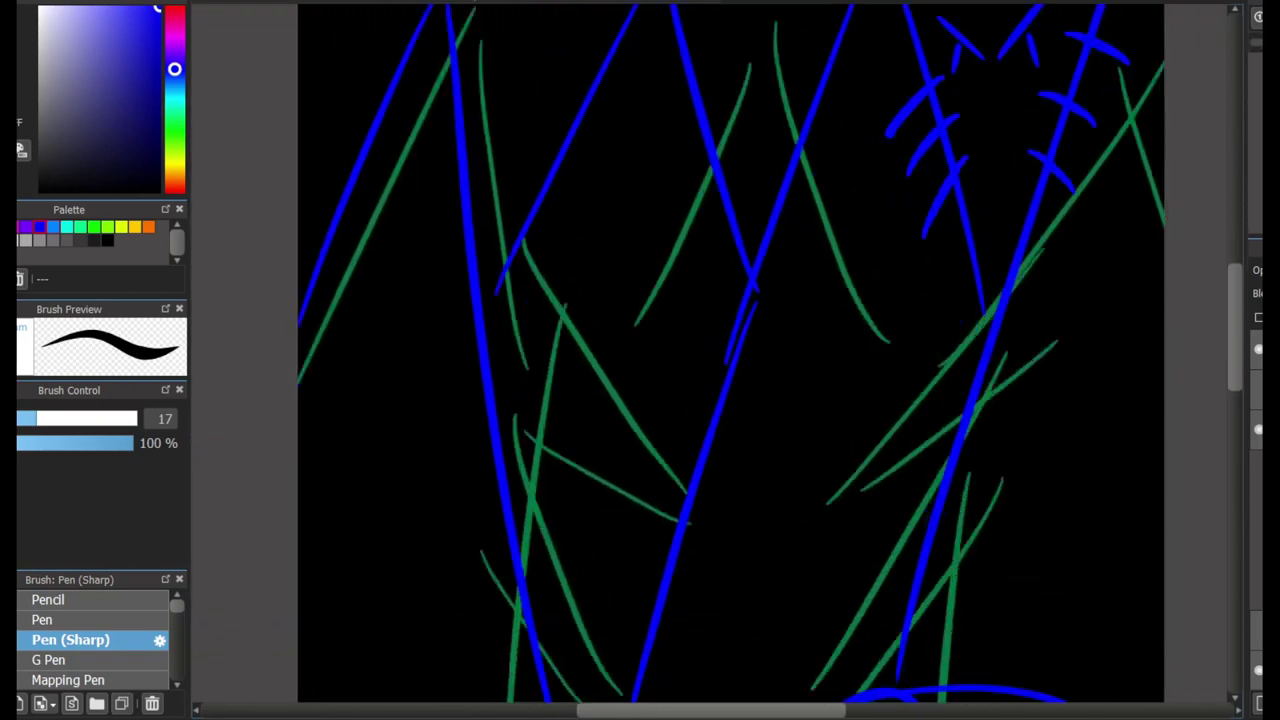
pyautogui.scroll(-3, 1103, 246)
pyautogui.scroll(4, 1103, 246)
pyautogui.hscroll(1, 1068, 256)
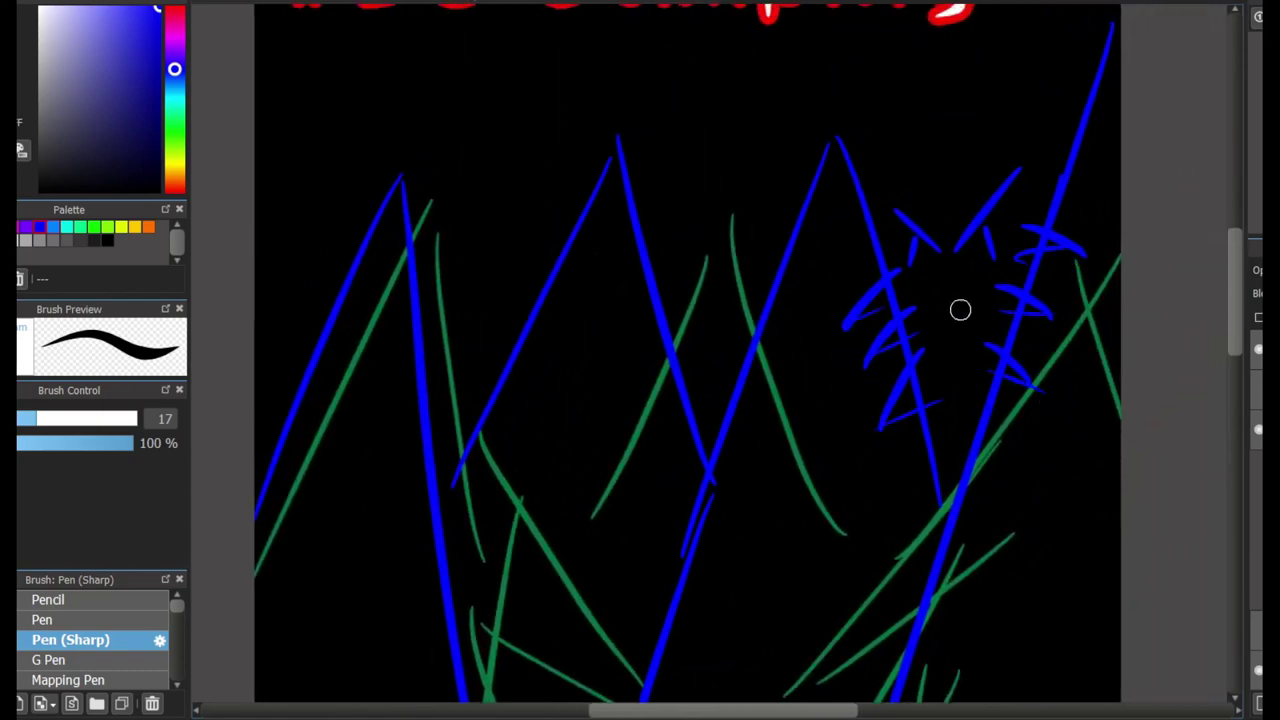
pyautogui.scroll(-3, 969, 305)
pyautogui.hscroll(-1, 969, 305)
pyautogui.scroll(3, 969, 305)
pyautogui.hscroll(2, 969, 305)
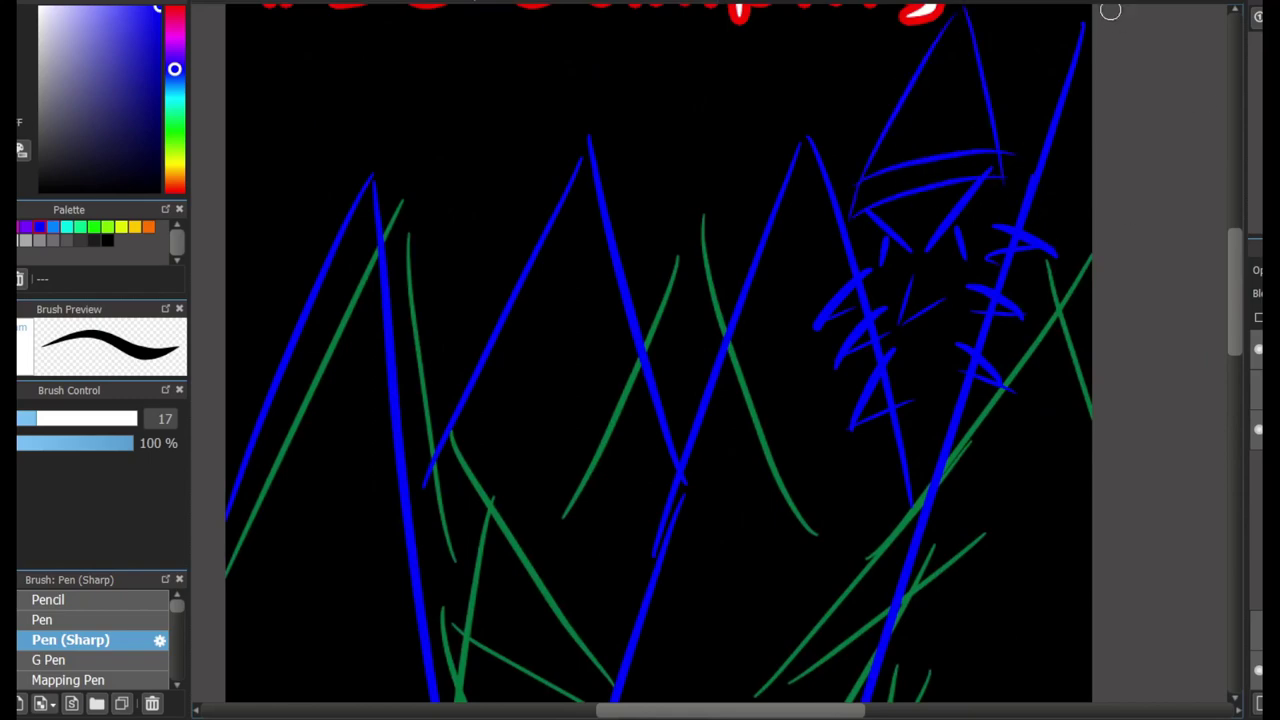
pyautogui.scroll(2, 1110, 11)
pyautogui.scroll(-3, 1110, 11)
pyautogui.scroll(3, 1110, 11)
pyautogui.hscroll(-1, 1110, 11)
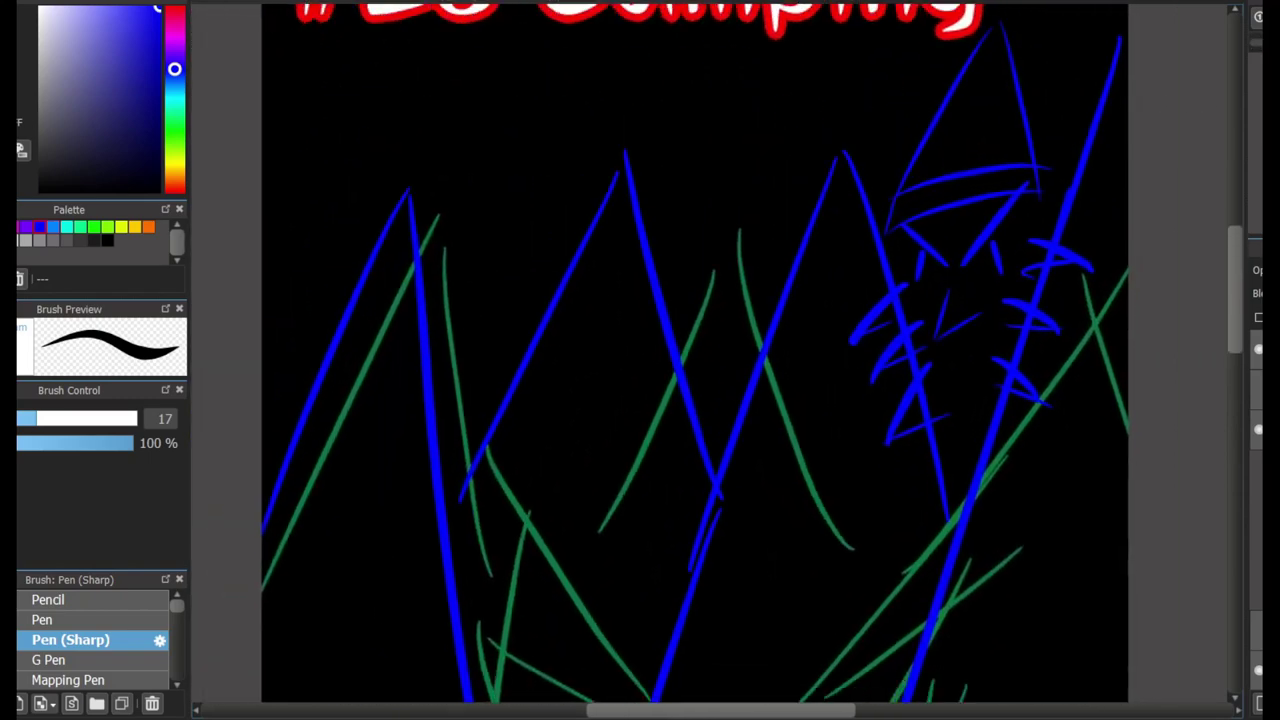
pyautogui.scroll(-3, 1185, 246)
pyautogui.scroll(3, 1185, 246)
pyautogui.scroll(-3, 1185, 246)
pyautogui.hscroll(1, 1185, 246)
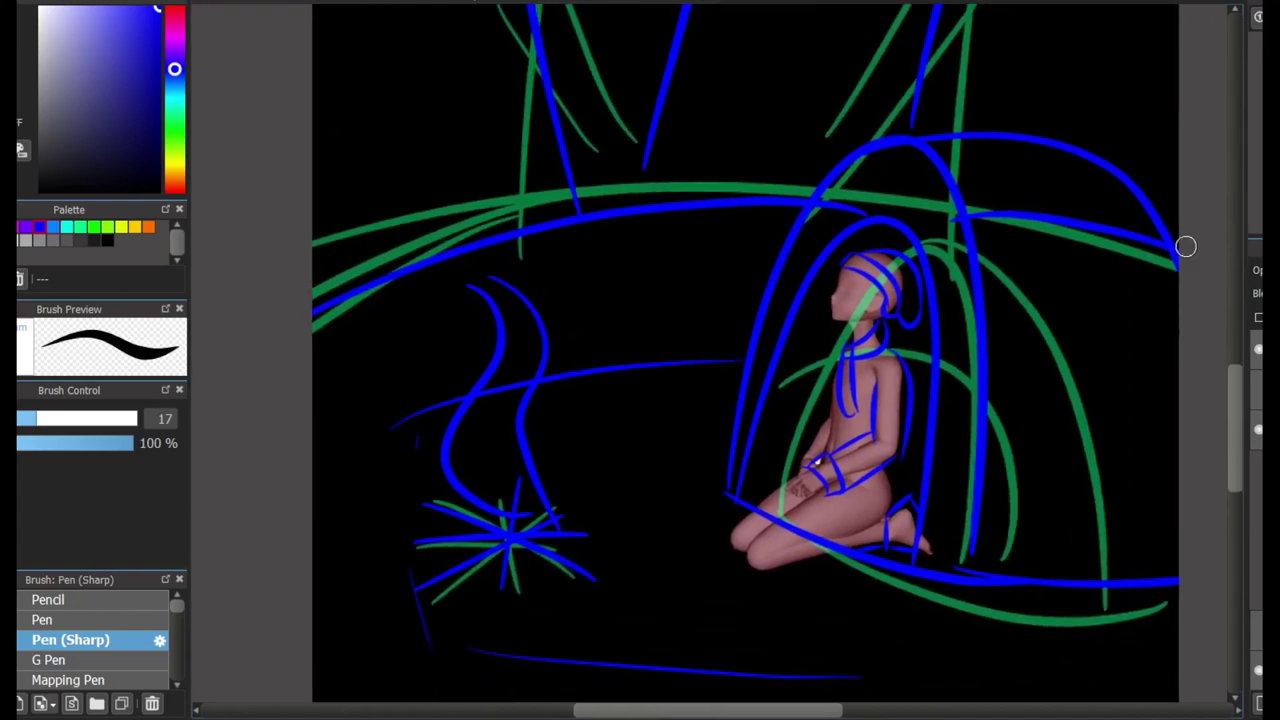
# Sketch a shooting star made of crossed strokes with a long curved tail beneath the #28 Camping title
pyautogui.scroll(3, 1185, 246)
pyautogui.hscroll(-1, 1185, 246)
pyautogui.hscroll(1, 949, 209)
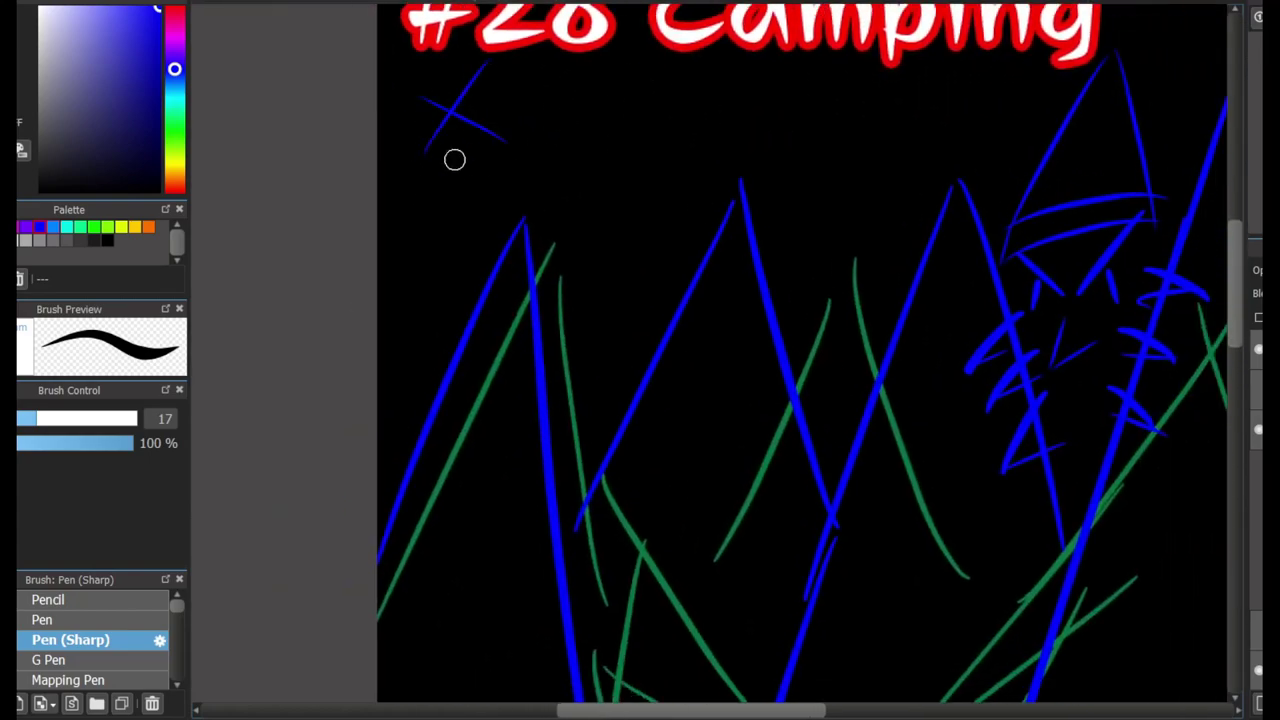
pyautogui.scroll(1, 809, 146)
pyautogui.hscroll(-1, 809, 146)
pyautogui.scroll(-3, 809, 146)
pyautogui.hscroll(1, 809, 146)
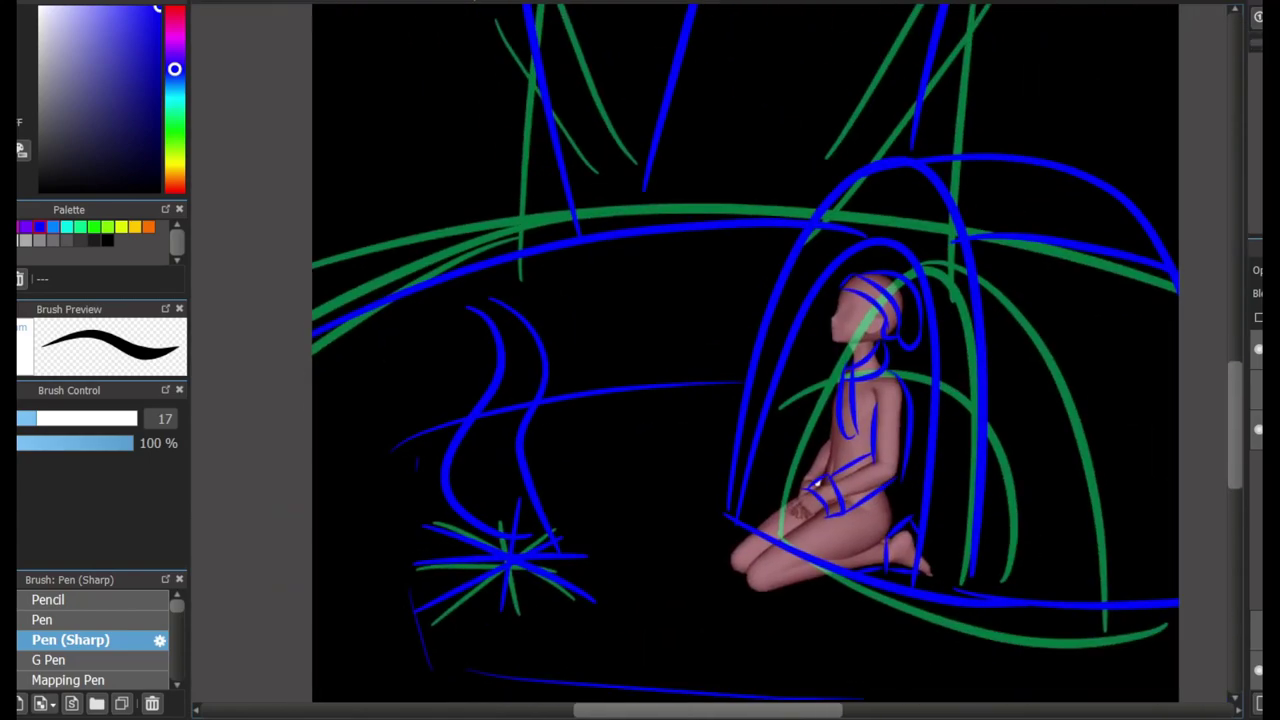
pyautogui.scroll(-1, 809, 146)
pyautogui.scroll(3, 809, 146)
pyautogui.hscroll(-1, 809, 146)
# Sketch the far arm's sleeve with a folded cuff and the coat's front edge from the scarf down to the wrist
pyautogui.scroll(-3, 809, 146)
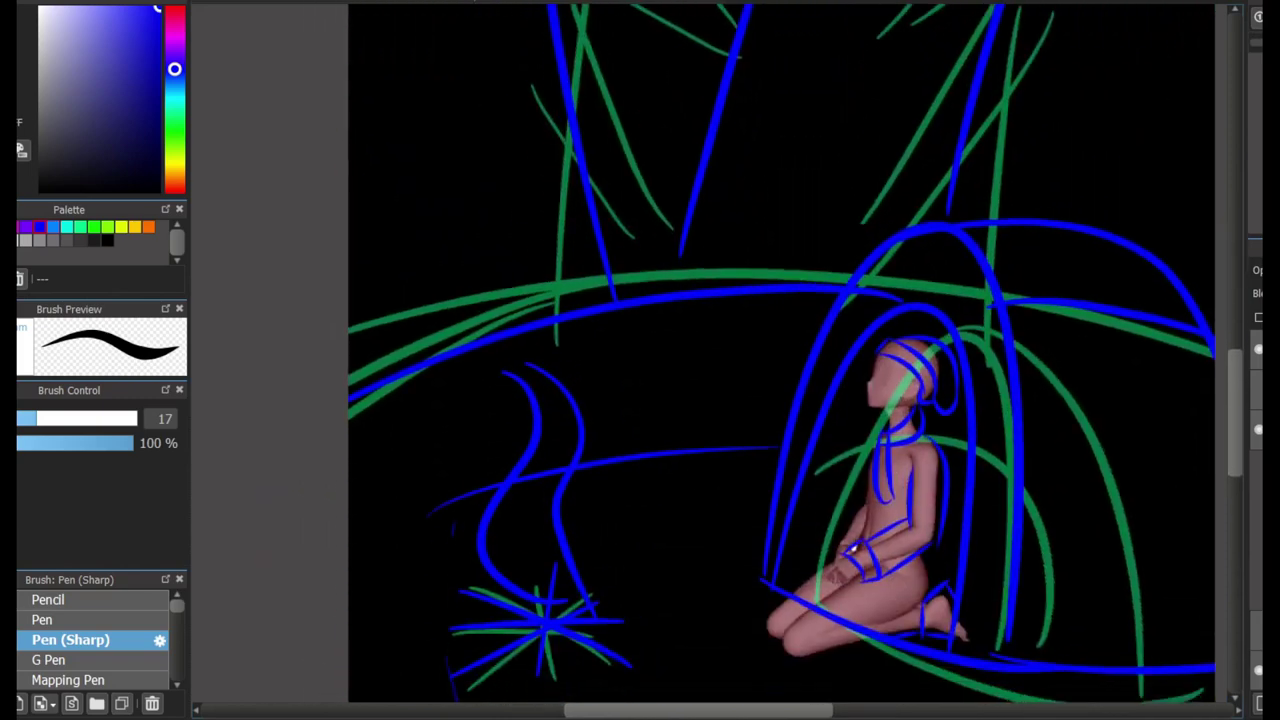
pyautogui.scroll(-1, 809, 146)
pyautogui.scroll(1, 842, 500)
pyautogui.hscroll(1, 842, 500)
pyautogui.scroll(2, 754, 630)
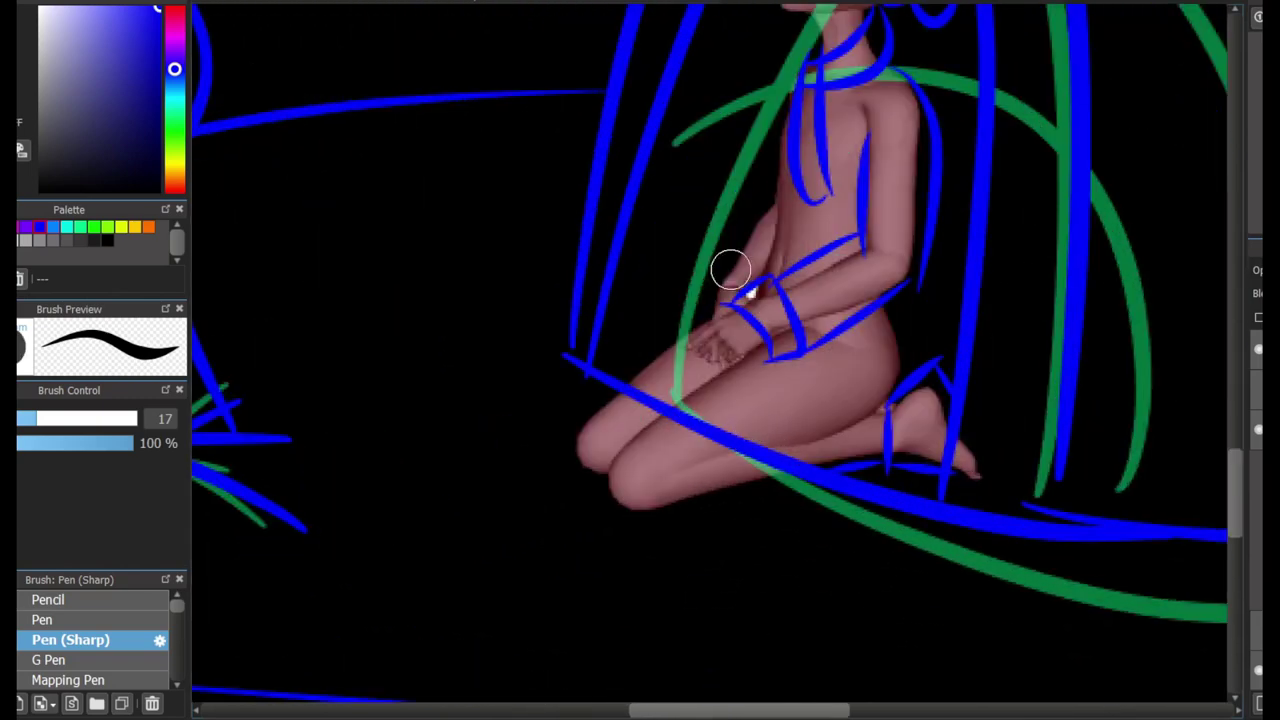
pyautogui.scroll(2, 711, 289)
pyautogui.moveTo(780, 372); pyautogui.dragTo(700, 440)
pyautogui.moveTo(784, 197); pyautogui.dragTo(714, 306)
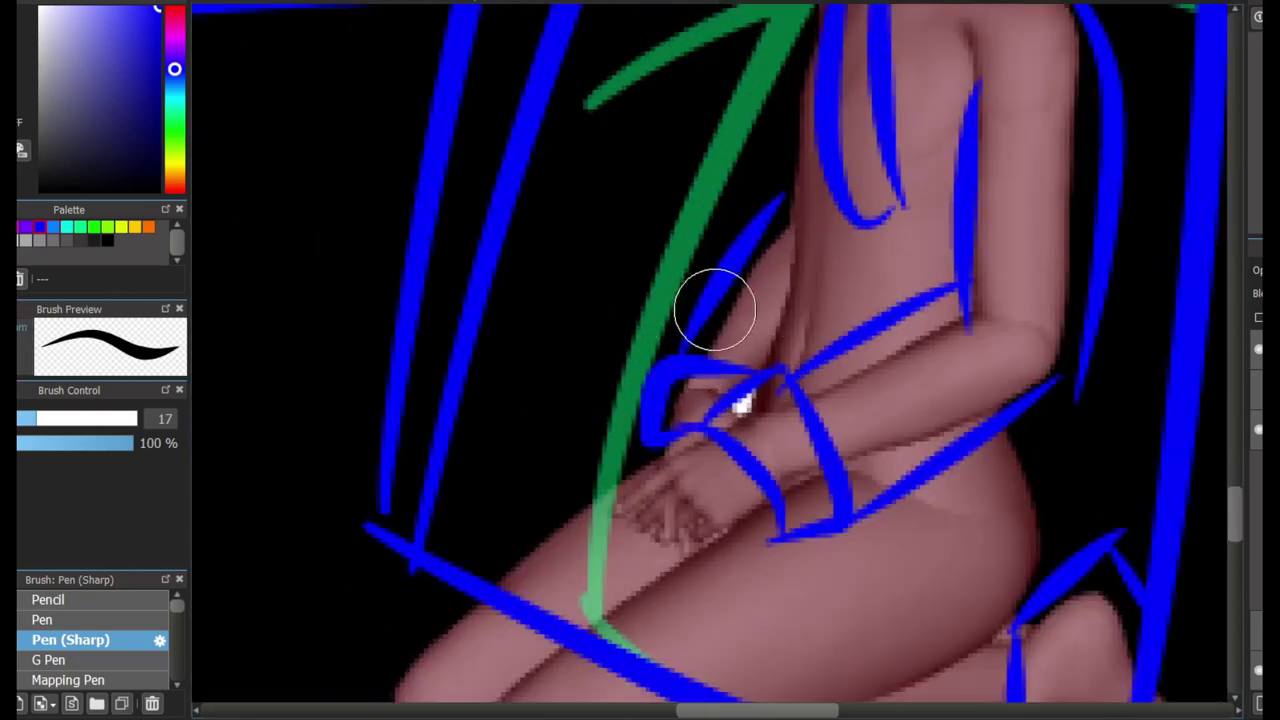
pyautogui.scroll(2, 1199, 360)
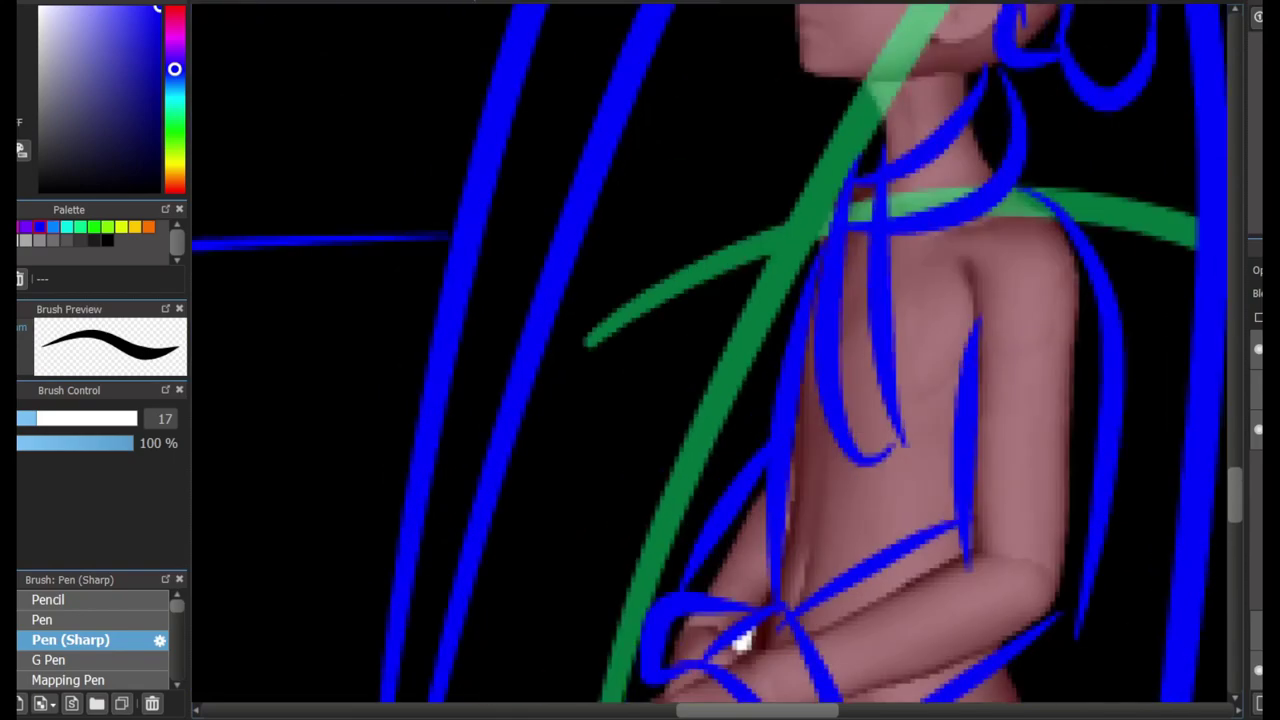
pyautogui.moveTo(716, 612); pyautogui.dragTo(818, 268)
# Try to sketch a folded-back flap at the front corner of the tent opening
pyautogui.scroll(-2, 1225, 423)
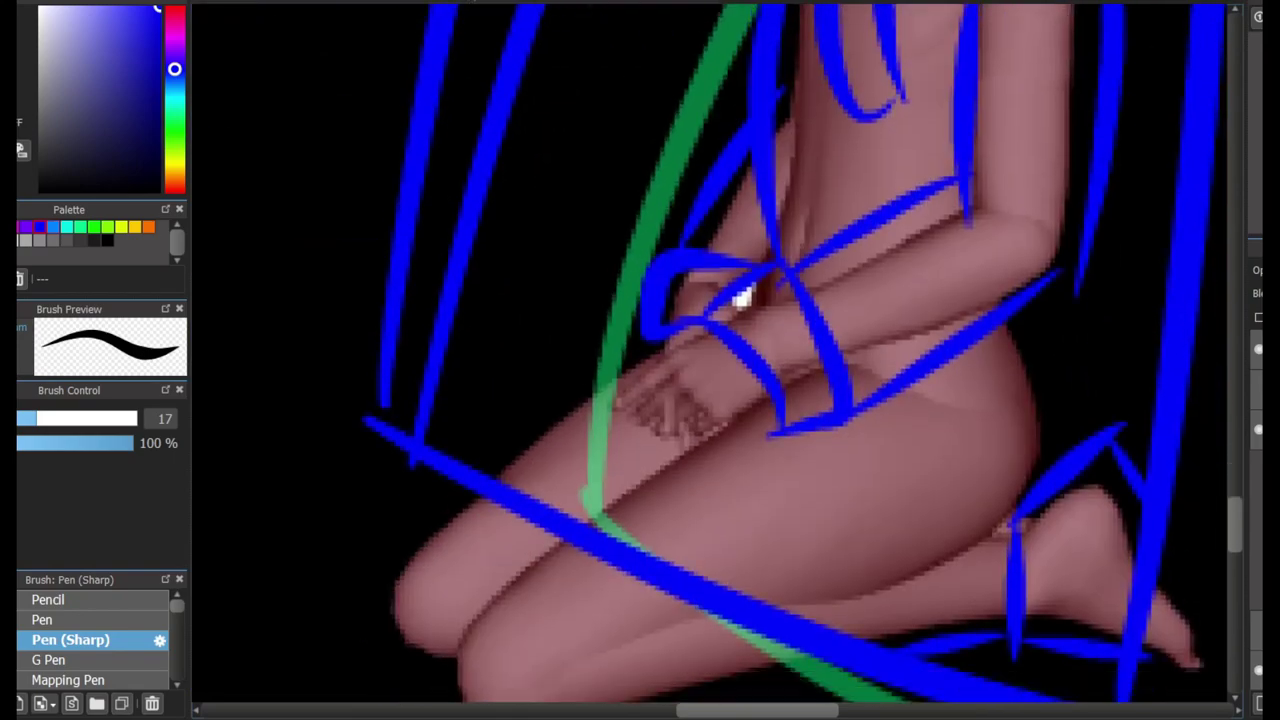
pyautogui.scroll(2, 831, 291)
pyautogui.scroll(-3, 700, 360)
pyautogui.hscroll(-1, 686, 406)
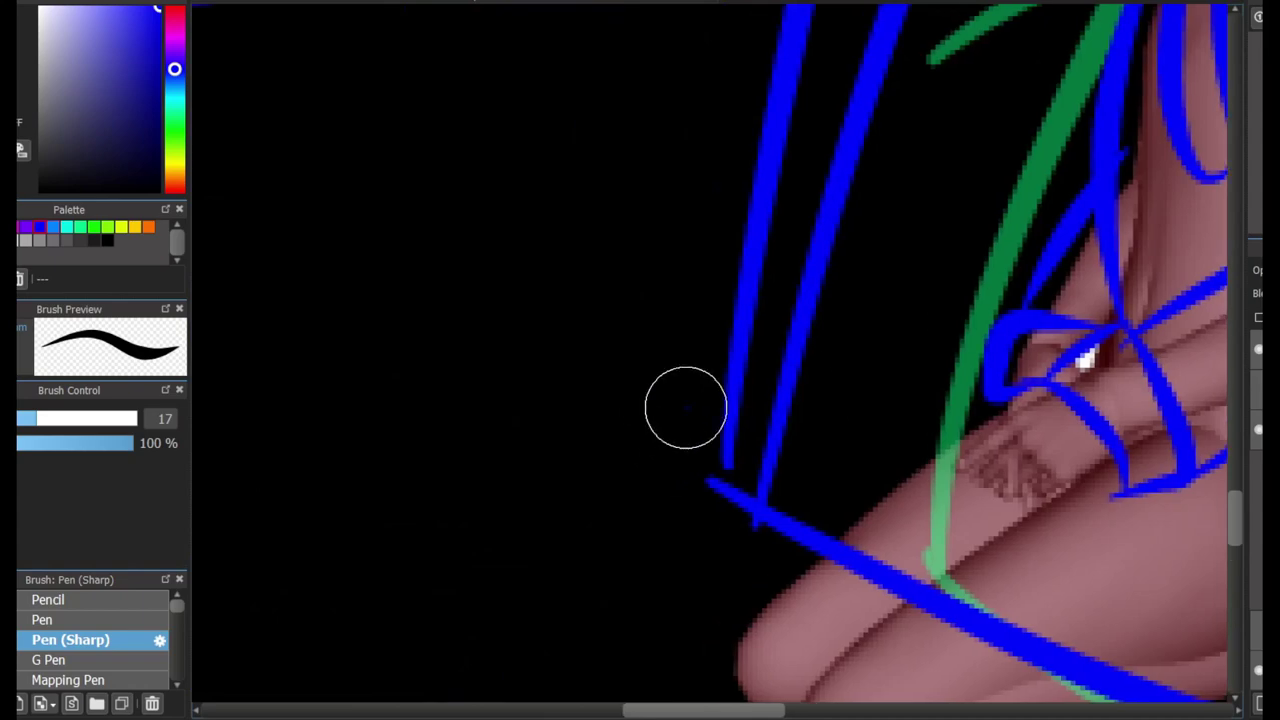
pyautogui.moveTo(609, 534); pyautogui.dragTo(674, 451)
pyautogui.scroll(-2, 674, 451)
pyautogui.moveTo(563, 431)
pyautogui.mouseDown()
pyautogui.moveTo(663, 306)
pyautogui.moveTo(700, 470)
pyautogui.mouseUp()
pyautogui.hotkey('ctrl', 'z')
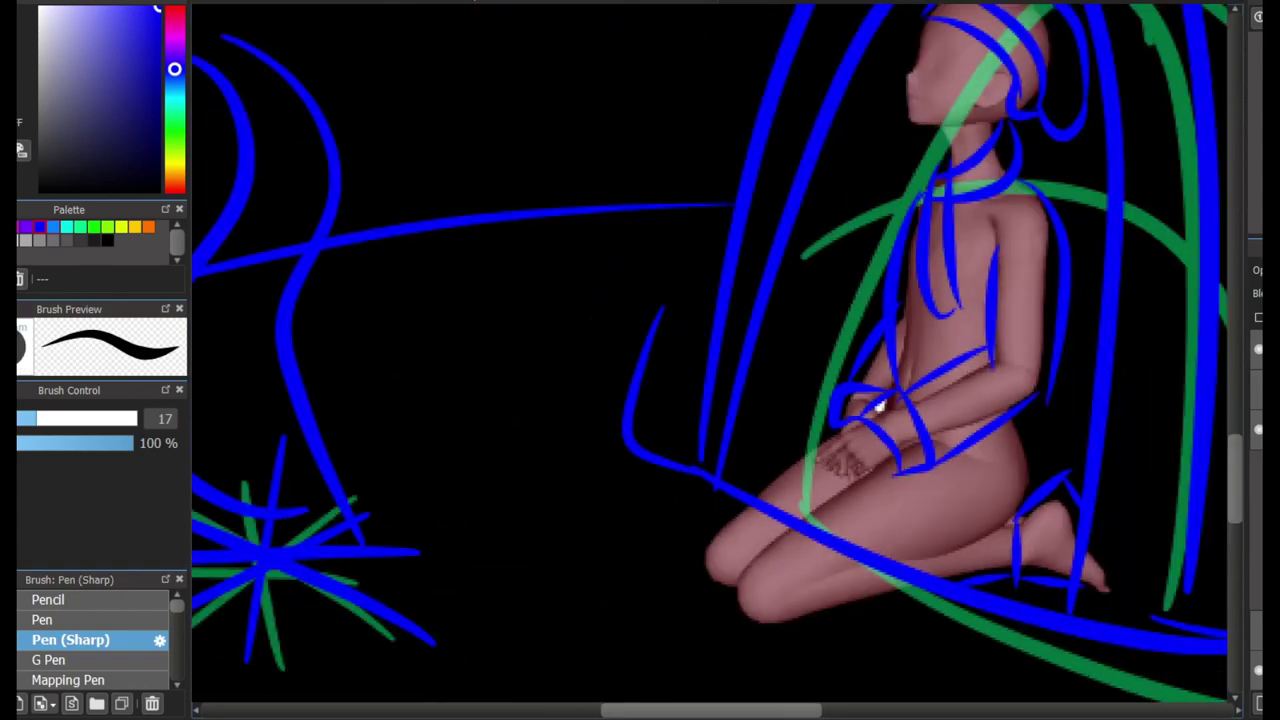
pyautogui.hotkey('ctrl', 'z')
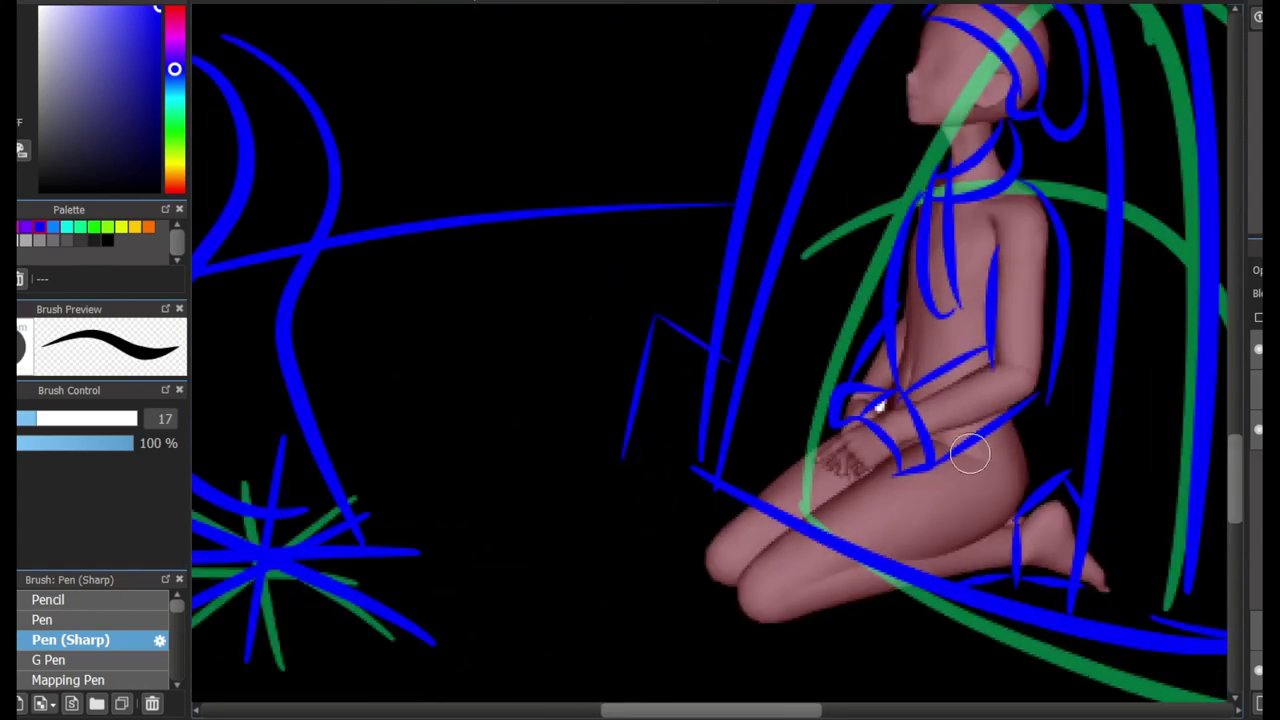
# Sketch an additional curved flame stroke along the outer side of the campfire, facing the tent
pyautogui.scroll(-5, 970, 455)
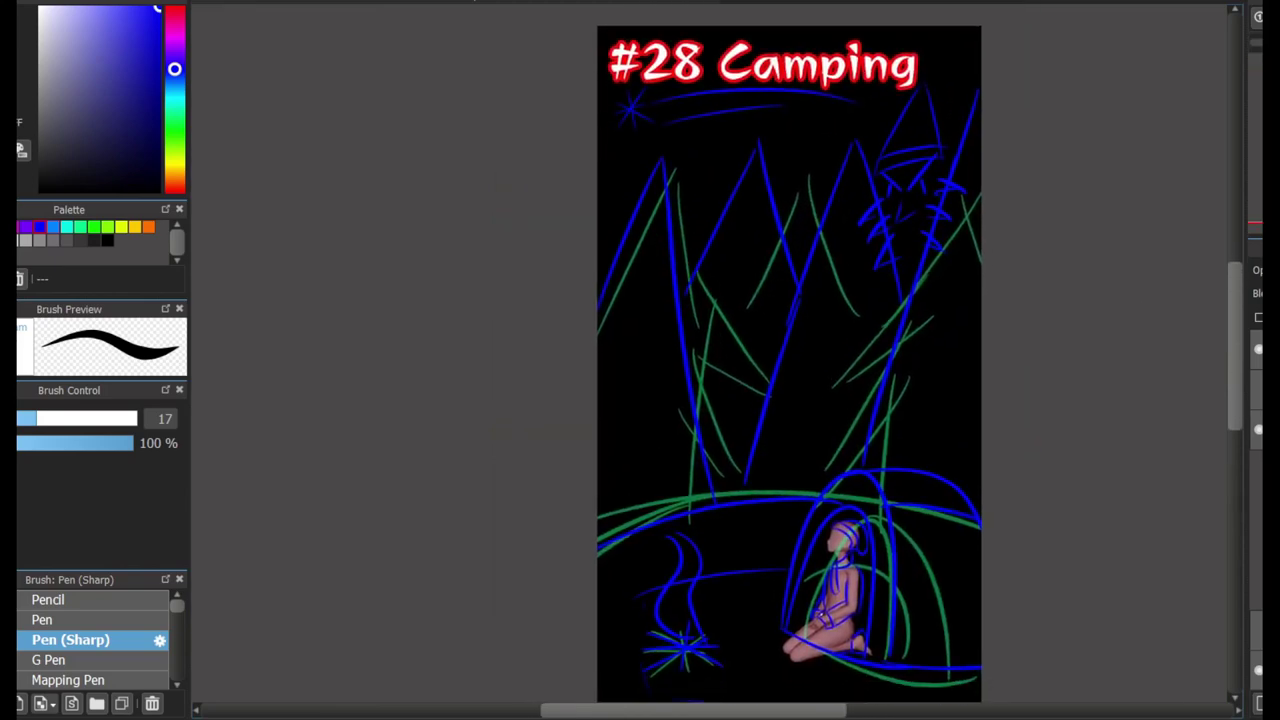
pyautogui.scroll(-2, 1166, 272)
pyautogui.scroll(3, 851, 530)
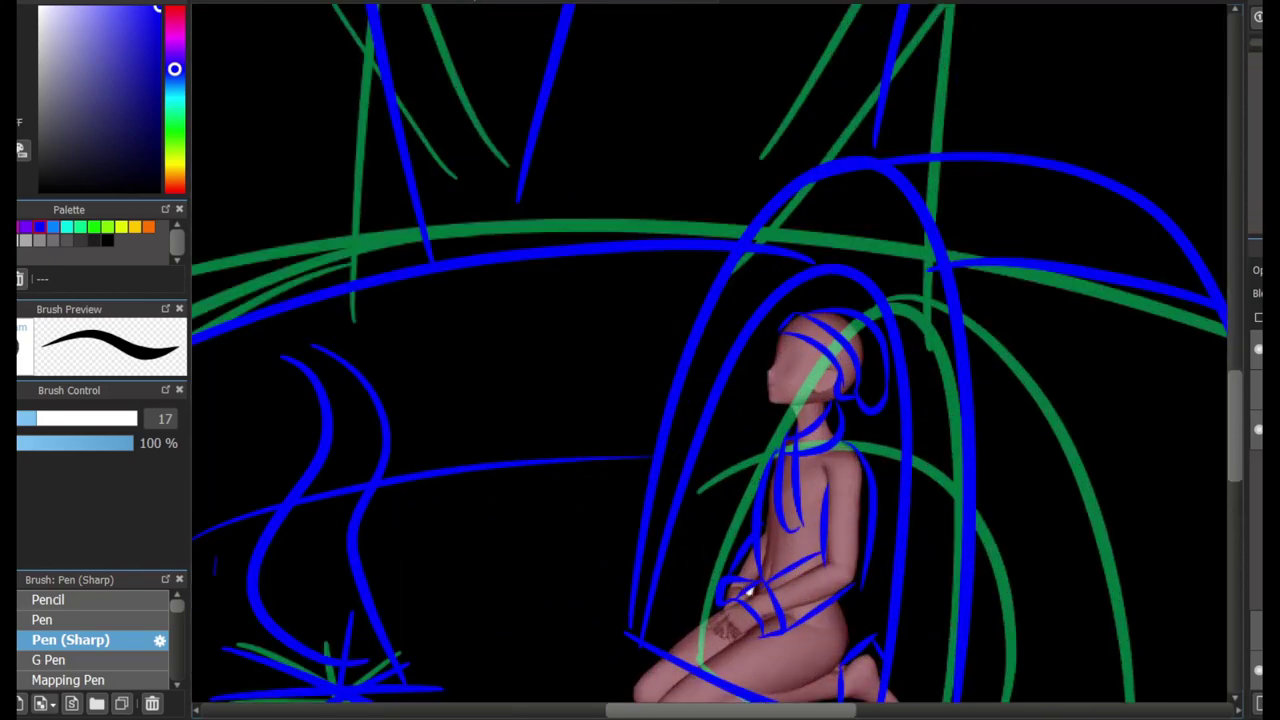
pyautogui.moveTo(364, 624); pyautogui.dragTo(894, 484)
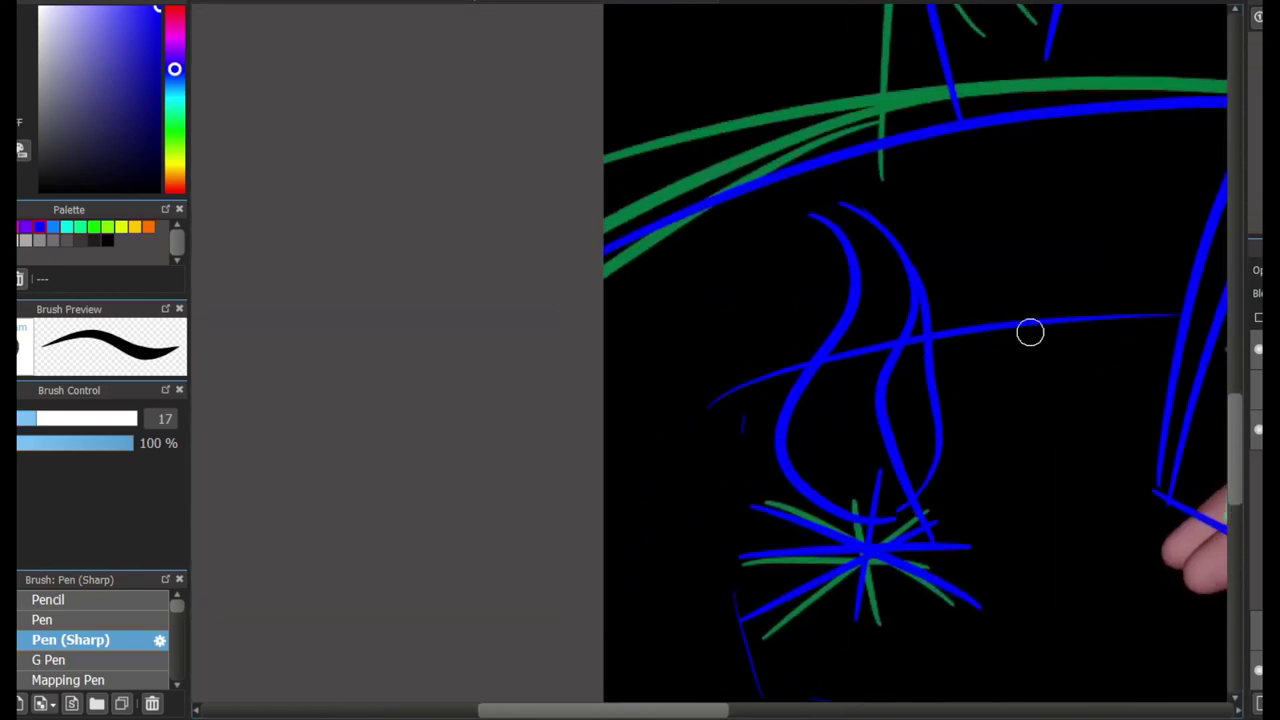
# Sketch the figure's pupil and curved upper eyelid, plus a pointed hair lock beneath the hat in front of the ear
pyautogui.scroll(5, 1030, 332)
pyautogui.scroll(-3, 1030, 332)
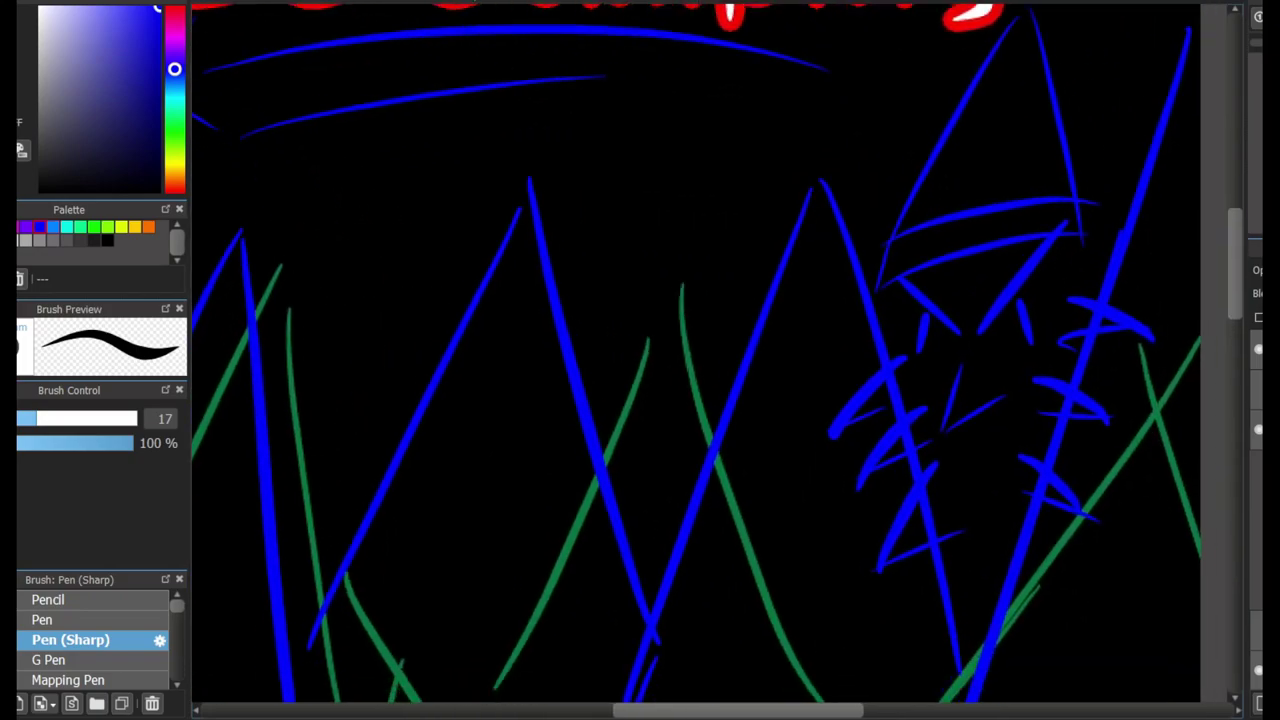
pyautogui.scroll(-5, 695, 360)
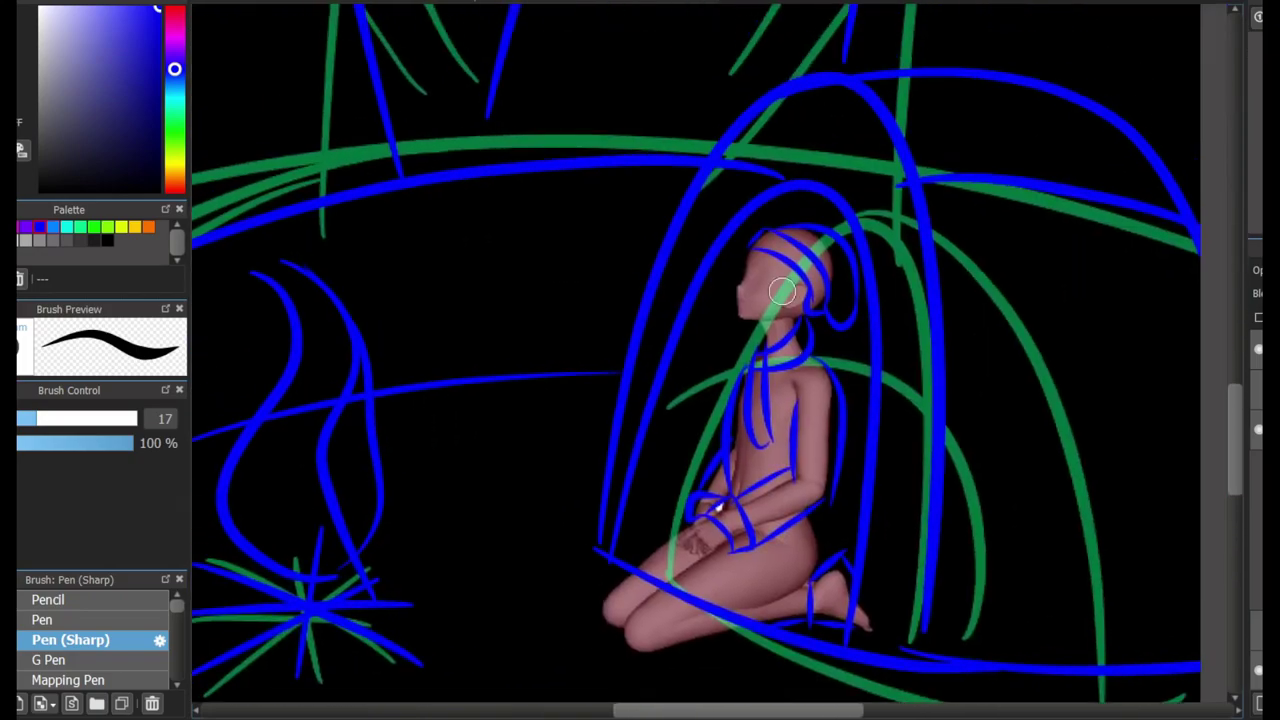
pyautogui.scroll(3, 782, 291)
pyautogui.scroll(2, 697, 290)
pyautogui.click(696, 288)
pyautogui.moveTo(708, 239)
pyautogui.mouseDown()
pyautogui.moveTo(760, 290)
pyautogui.moveTo(818, 428)
pyautogui.moveTo(817, 362)
pyautogui.mouseUp()
pyautogui.scroll(-1, 714, 320)
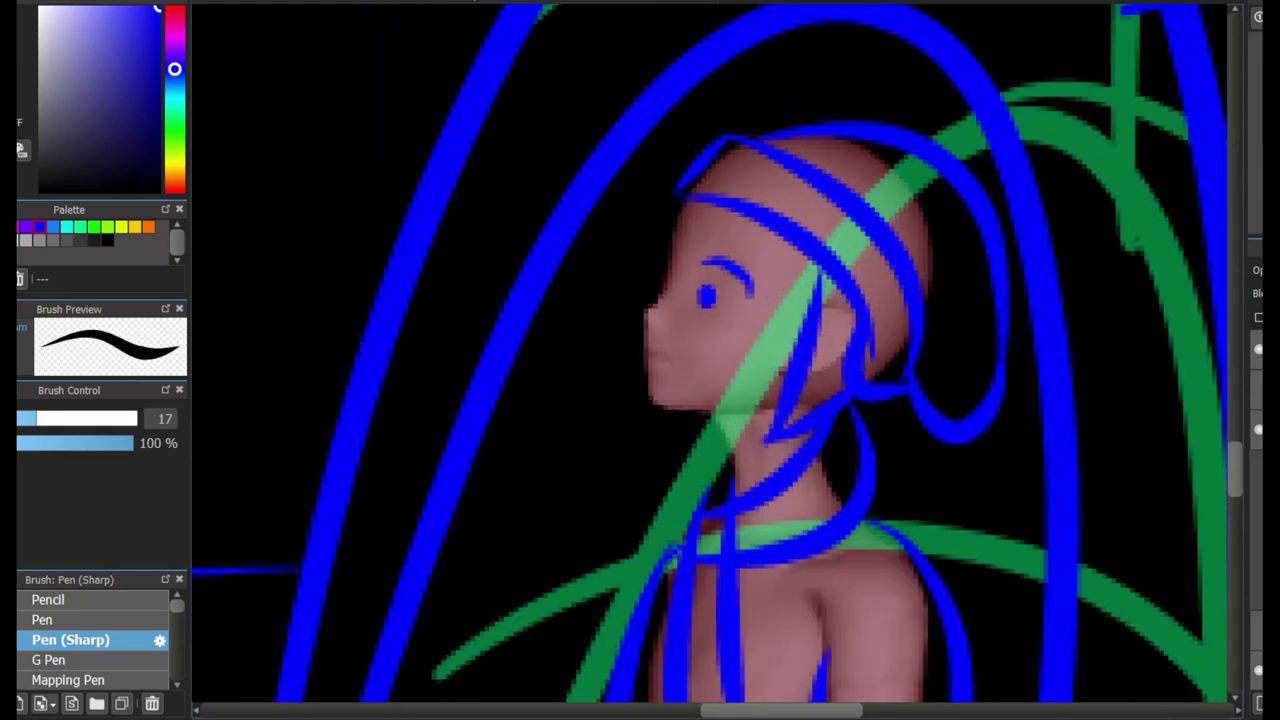
pyautogui.scroll(-4, 661, 505)
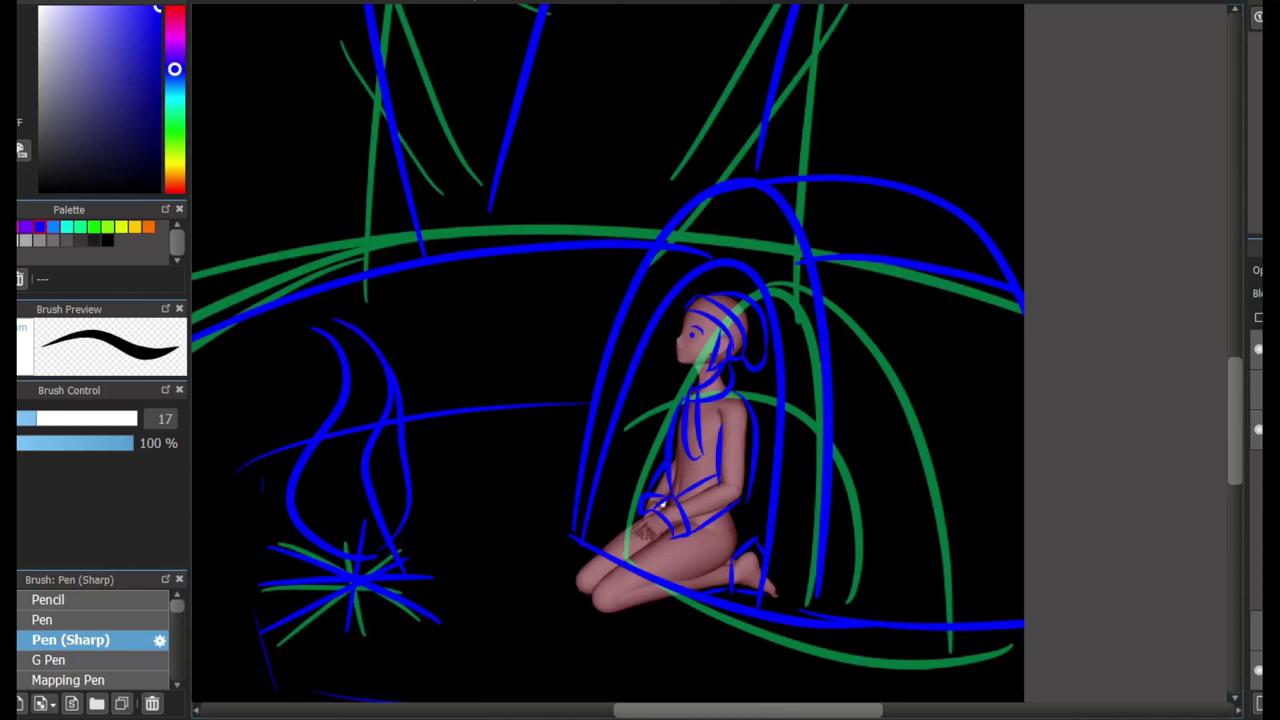
# Pick white from the canvas and draw the figure's curved eyelid and a dot in the eye over the rough
pyautogui.scroll(-4, 693, 440)
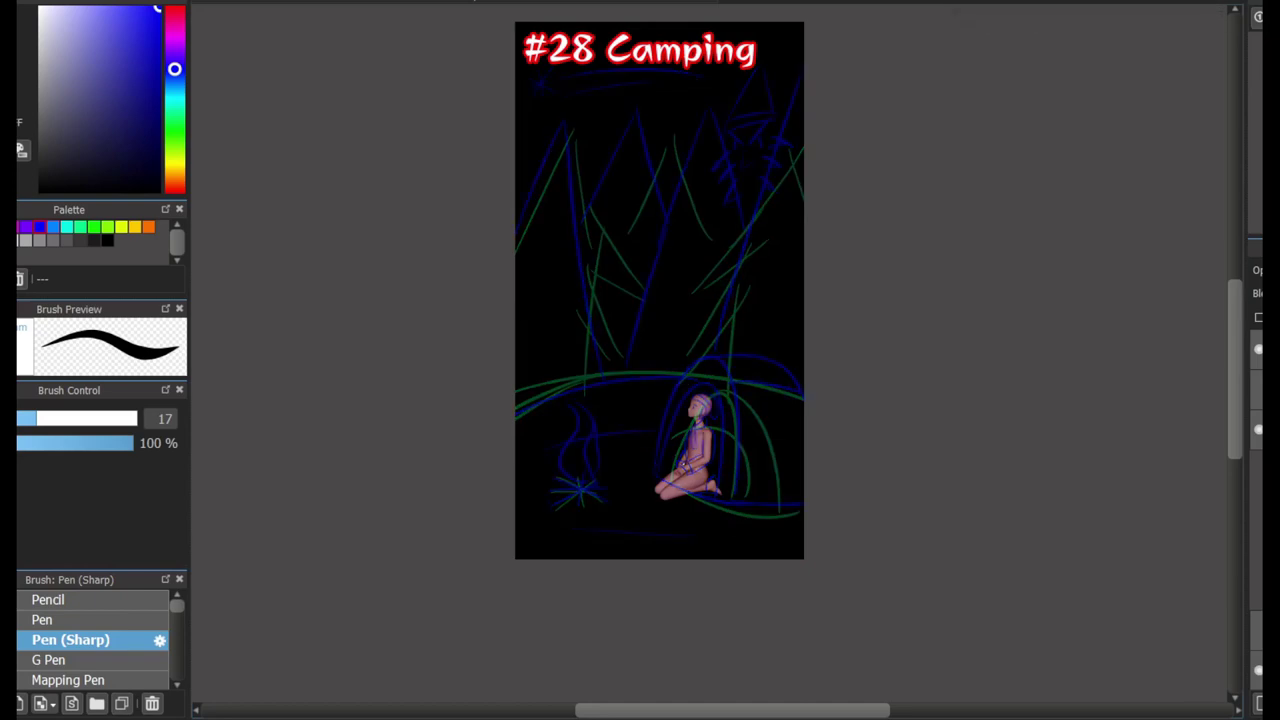
pyautogui.scroll(3, 594, 412)
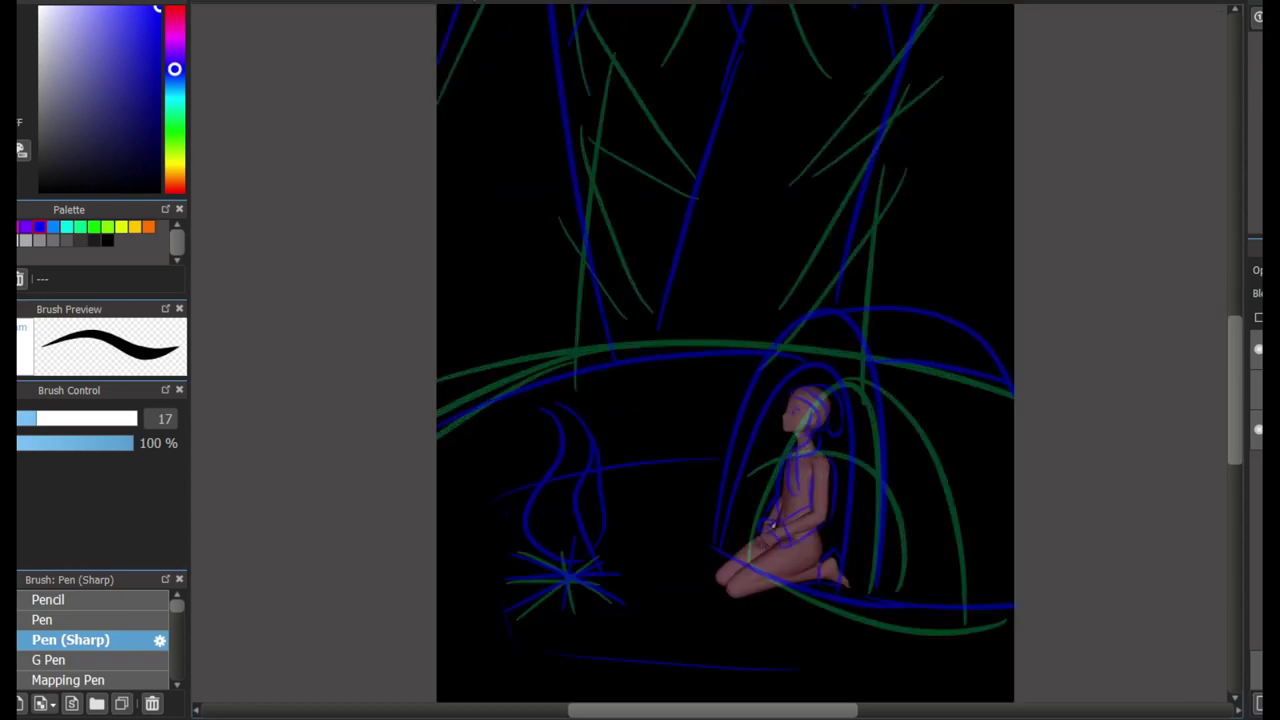
pyautogui.keyDown('alt'); pyautogui.click(771, 522); pyautogui.keyUp('alt')
pyautogui.scroll(4, 713, 535)
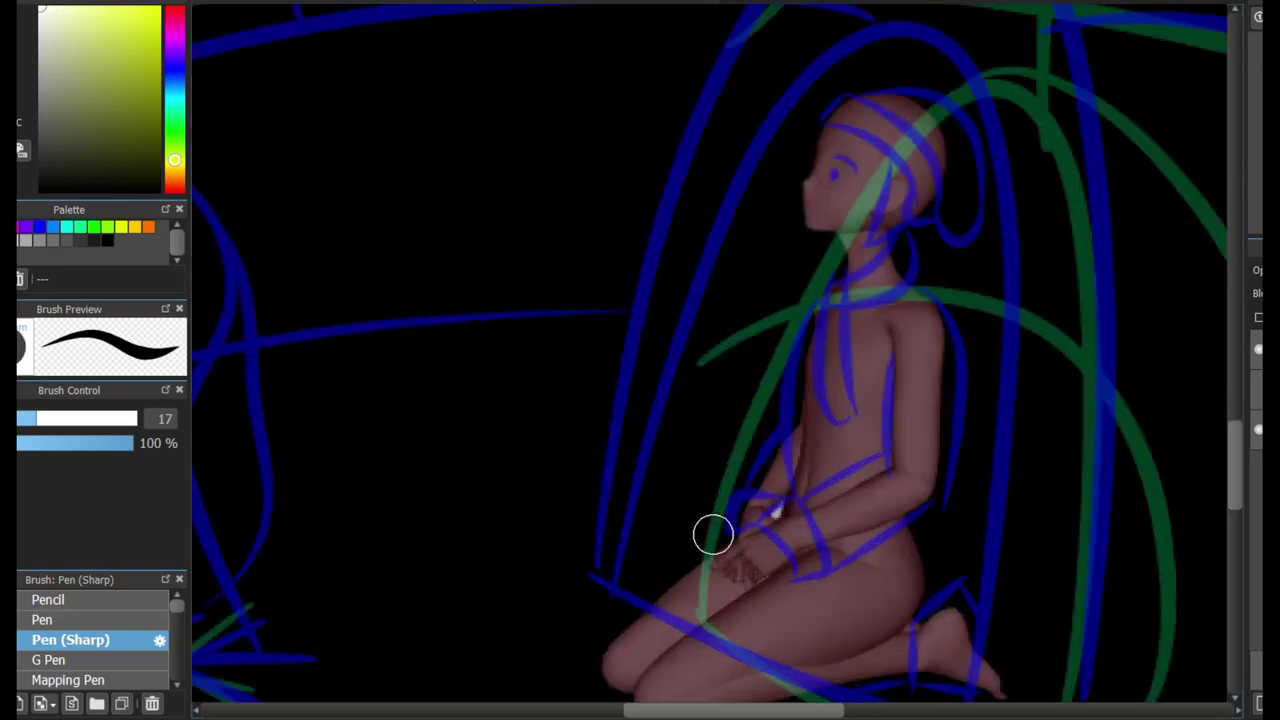
pyautogui.scroll(3, 941, 278)
pyautogui.scroll(3, 1220, 457)
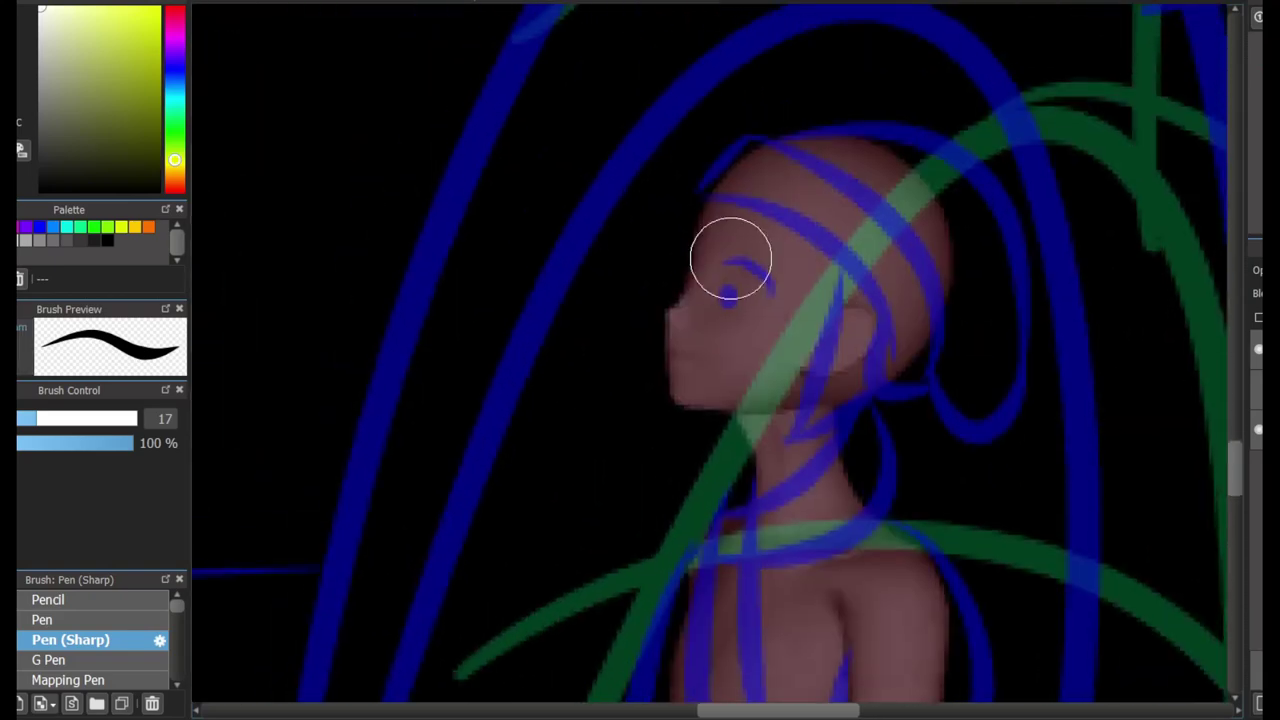
pyautogui.moveTo(705, 292)
pyautogui.mouseDown()
pyautogui.moveTo(722, 255)
pyautogui.moveTo(765, 255)
pyautogui.moveTo(752, 325)
pyautogui.mouseUp()
pyautogui.click(723, 290)
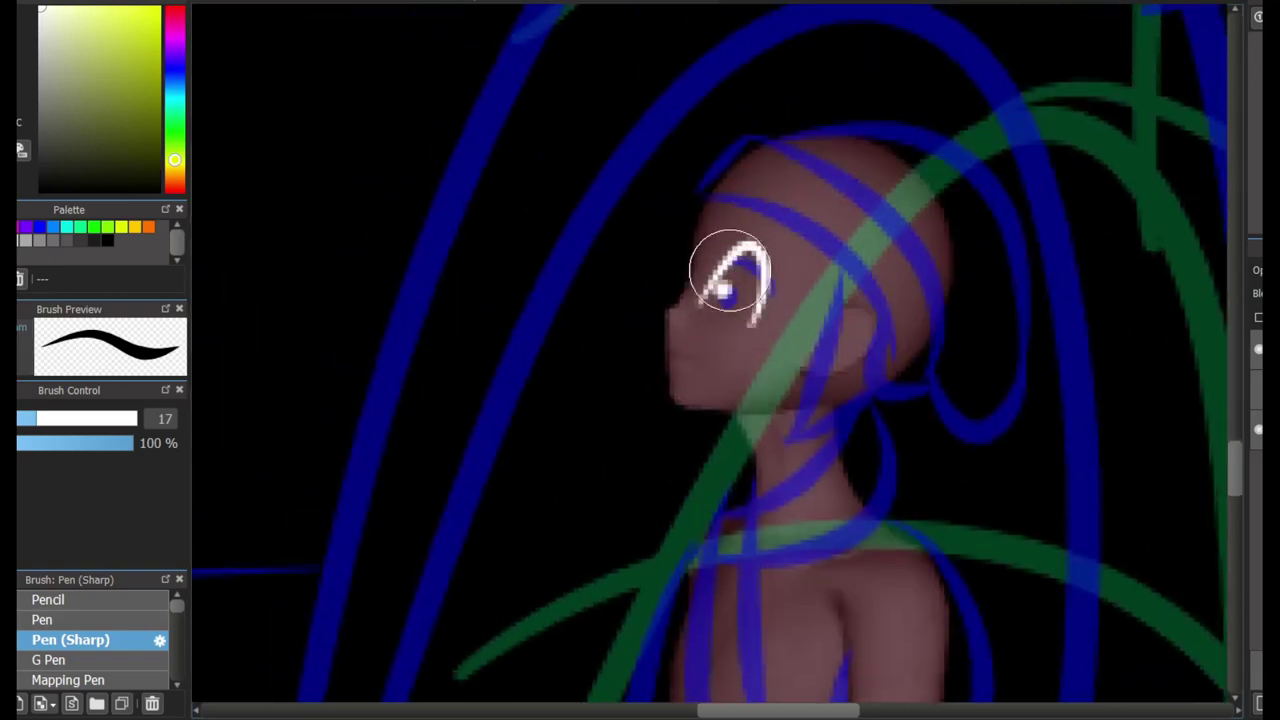
# Ink the hat's folded brim, the fringe beneath it and the face profile down to the jaw in white
pyautogui.moveTo(670, 248)
pyautogui.mouseDown()
pyautogui.moveTo(711, 206)
pyautogui.moveTo(857, 314)
pyautogui.moveTo(888, 378)
pyautogui.mouseUp()
pyautogui.hotkey('ctrl', 'z')
pyautogui.moveTo(720, 170); pyautogui.dragTo(794, 214)
pyautogui.hotkey('ctrl', 'z')
pyautogui.moveTo(694, 200)
pyautogui.mouseDown()
pyautogui.moveTo(829, 200)
pyautogui.moveTo(905, 378)
pyautogui.moveTo(883, 380)
pyautogui.mouseUp()
pyautogui.moveTo(700, 246)
pyautogui.mouseDown()
pyautogui.moveTo(653, 306)
pyautogui.moveTo(694, 403)
pyautogui.moveTo(669, 392)
pyautogui.moveTo(763, 414)
pyautogui.mouseUp()
pyautogui.hotkey('ctrl', 'z')
pyautogui.moveTo(654, 306)
pyautogui.mouseDown()
pyautogui.moveTo(801, 404)
pyautogui.moveTo(824, 442)
pyautogui.mouseUp()
pyautogui.hotkey('ctrl', 'z')
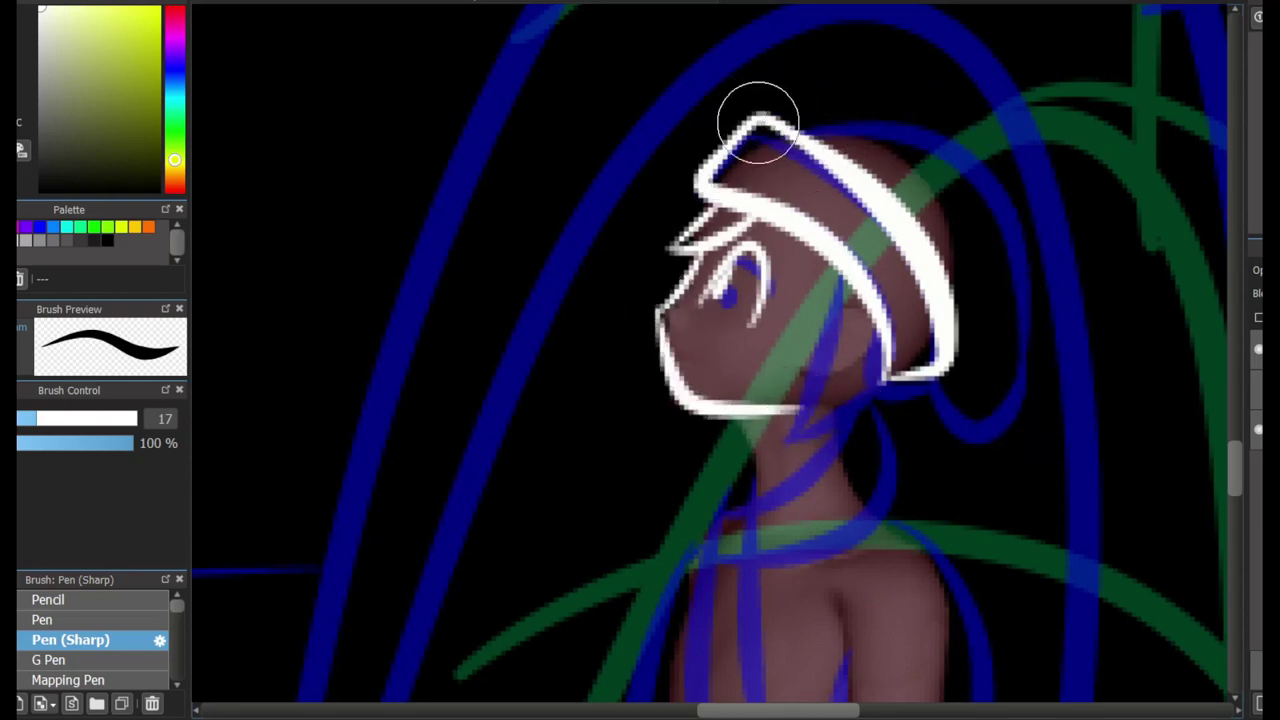
# Ink the hat's drooping tip behind the head and the pointed hair lock in front of the ear
pyautogui.moveTo(790, 116)
pyautogui.mouseDown()
pyautogui.moveTo(855, 105)
pyautogui.moveTo(1014, 429)
pyautogui.moveTo(1000, 442)
pyautogui.mouseUp()
pyautogui.hotkey('ctrl', 'z')
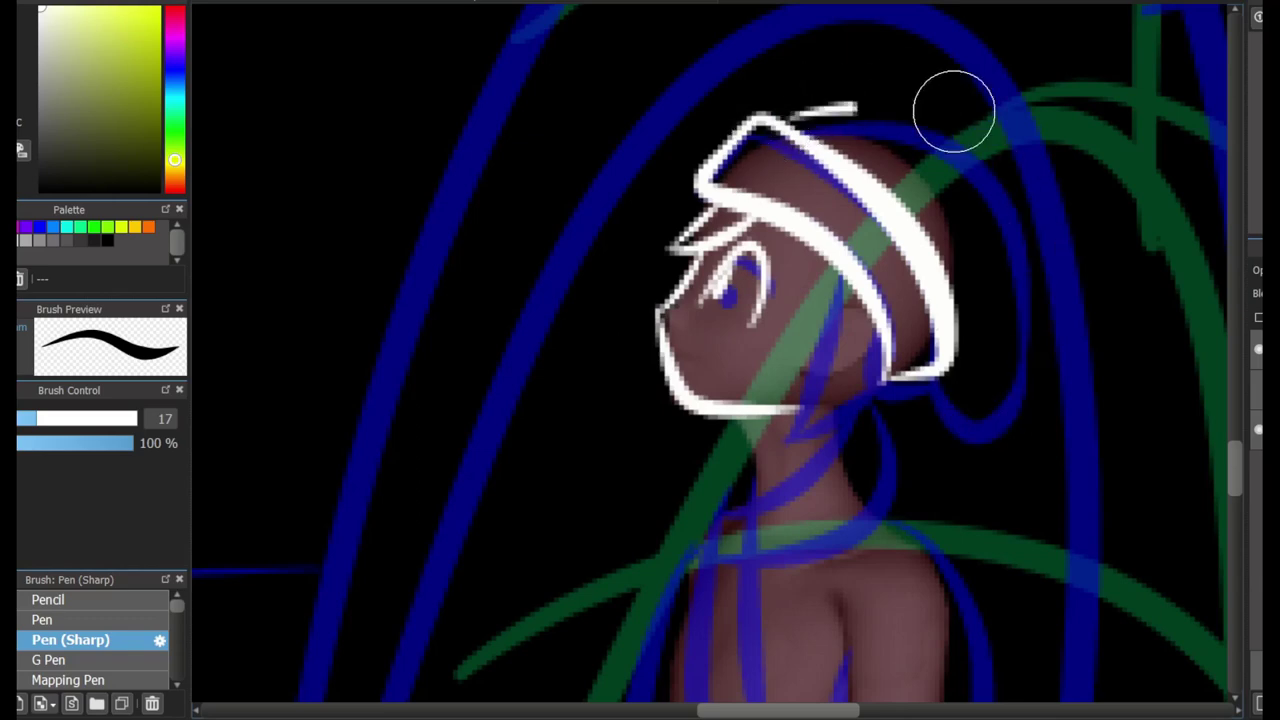
pyautogui.hotkey('ctrl', 'y')
pyautogui.moveTo(845, 250)
pyautogui.mouseDown()
pyautogui.moveTo(800, 443)
pyautogui.moveTo(782, 448)
pyautogui.mouseUp()
pyautogui.hotkey('ctrl', 'z')
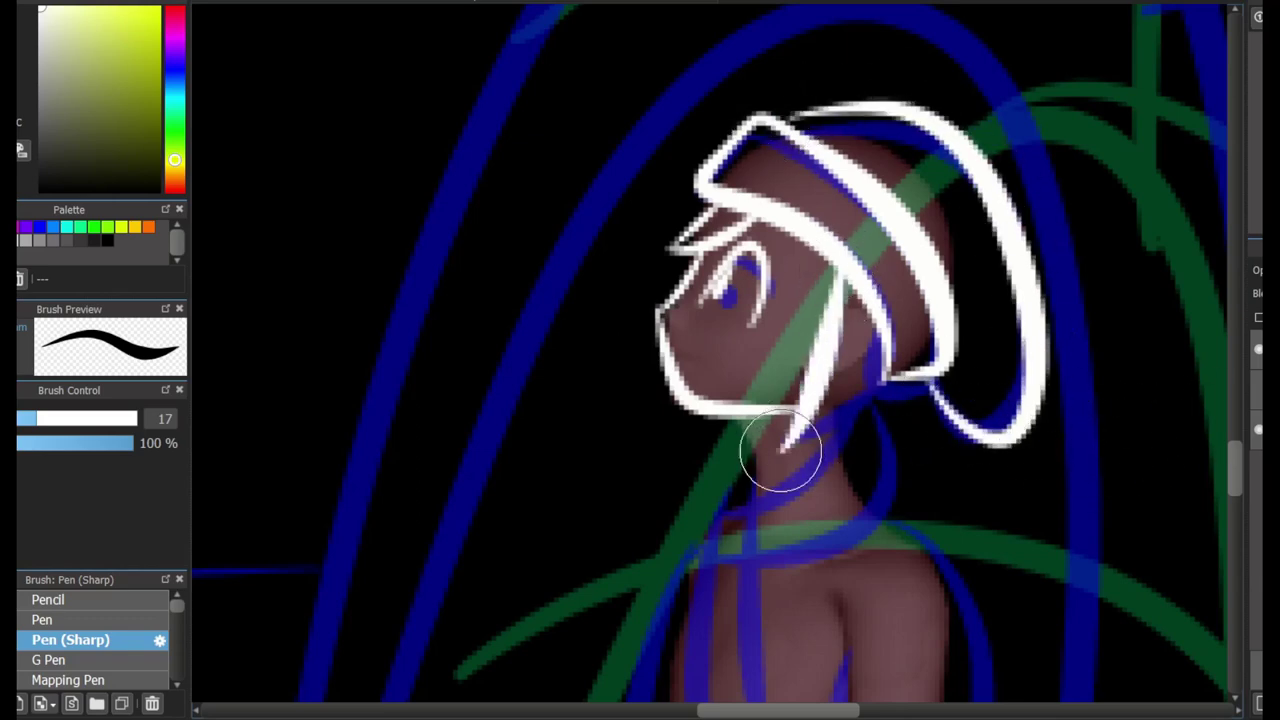
pyautogui.moveTo(845, 245); pyautogui.dragTo(780, 449)
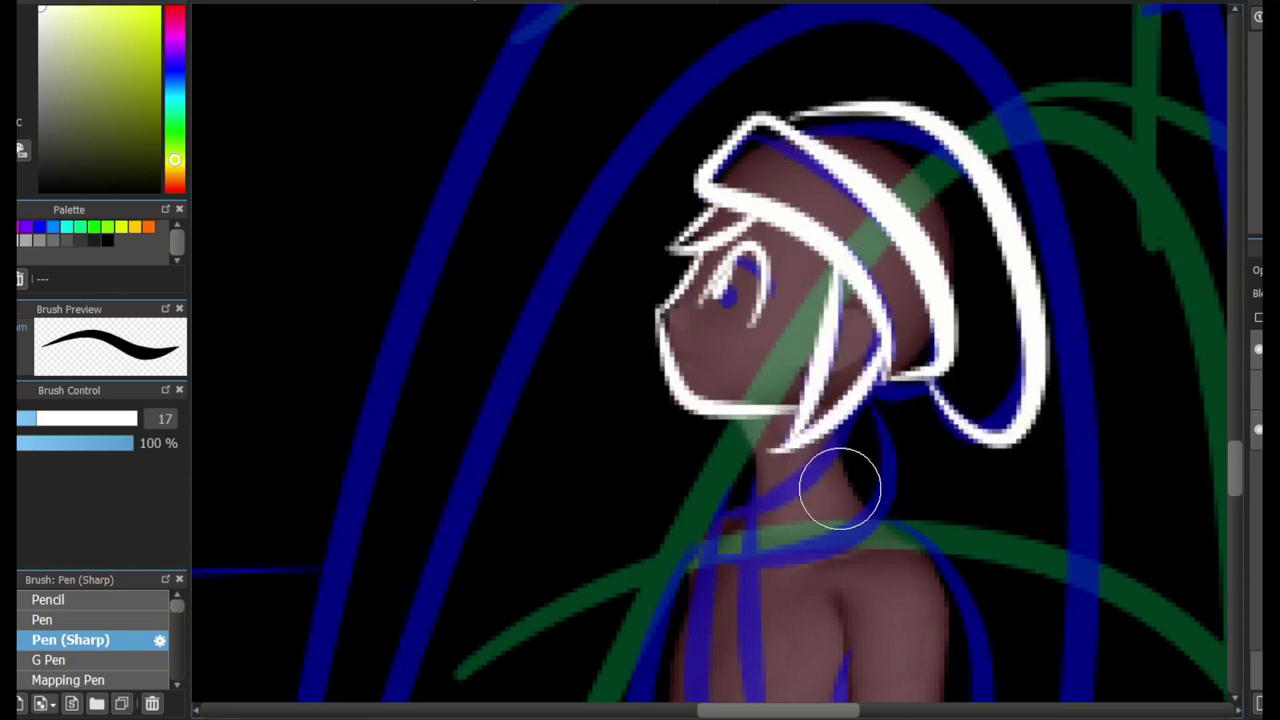
# Ink the scarf in white, with its wrap around the neck and a long pointed end hanging down the chest
pyautogui.scroll(-5, 1210, 365)
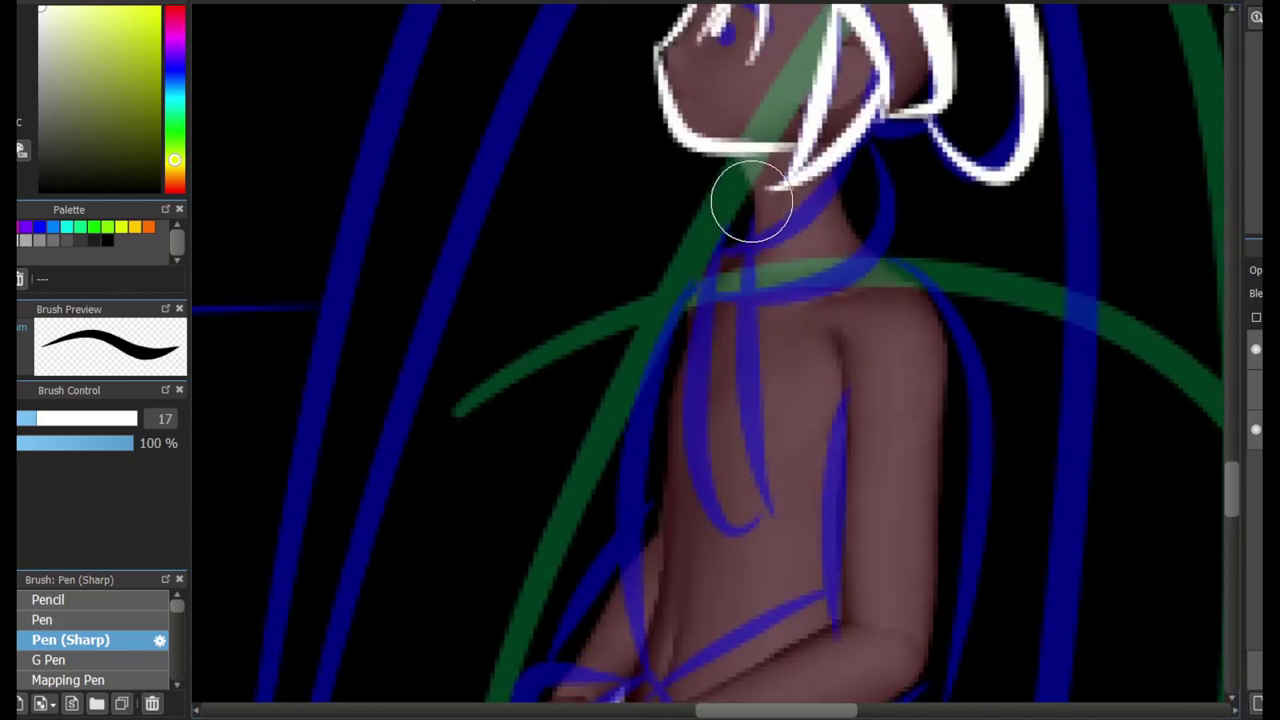
pyautogui.moveTo(749, 200)
pyautogui.mouseDown()
pyautogui.moveTo(748, 603)
pyautogui.moveTo(669, 540)
pyautogui.moveTo(696, 236)
pyautogui.moveTo(740, 155)
pyautogui.moveTo(751, 228)
pyautogui.moveTo(848, 158)
pyautogui.moveTo(746, 243)
pyautogui.moveTo(850, 135)
pyautogui.mouseUp()
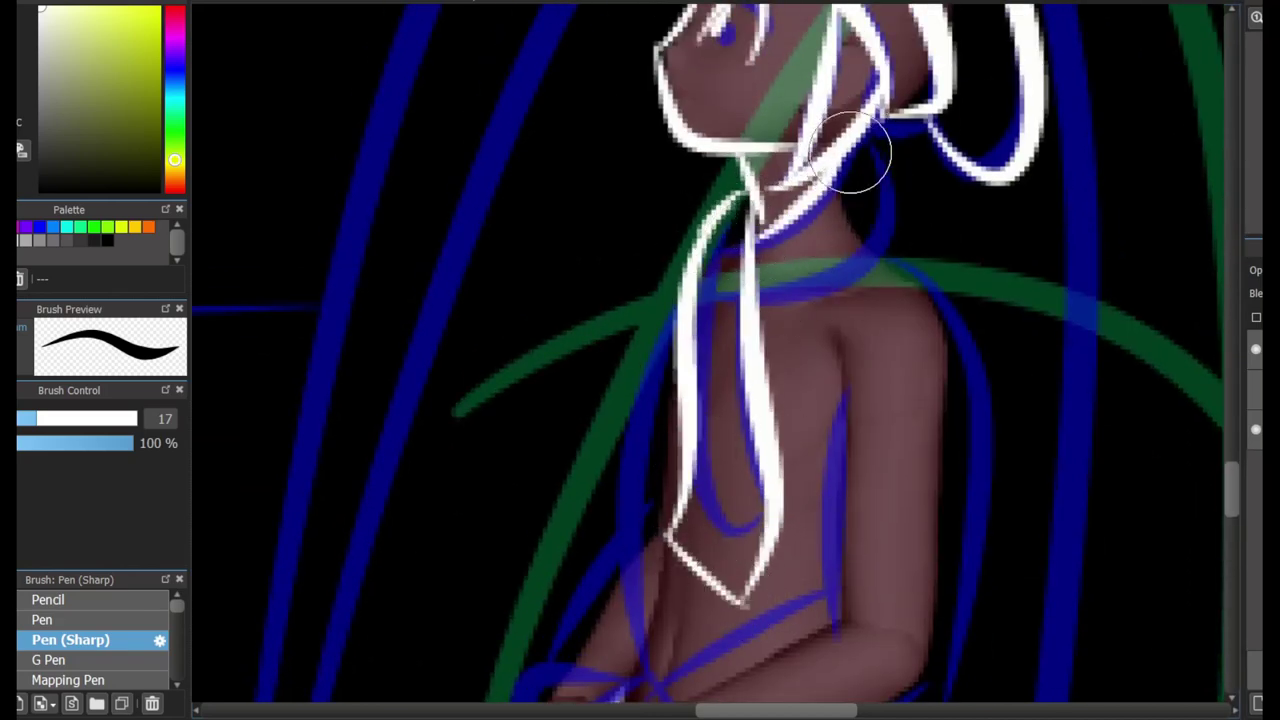
pyautogui.moveTo(749, 294); pyautogui.dragTo(849, 220)
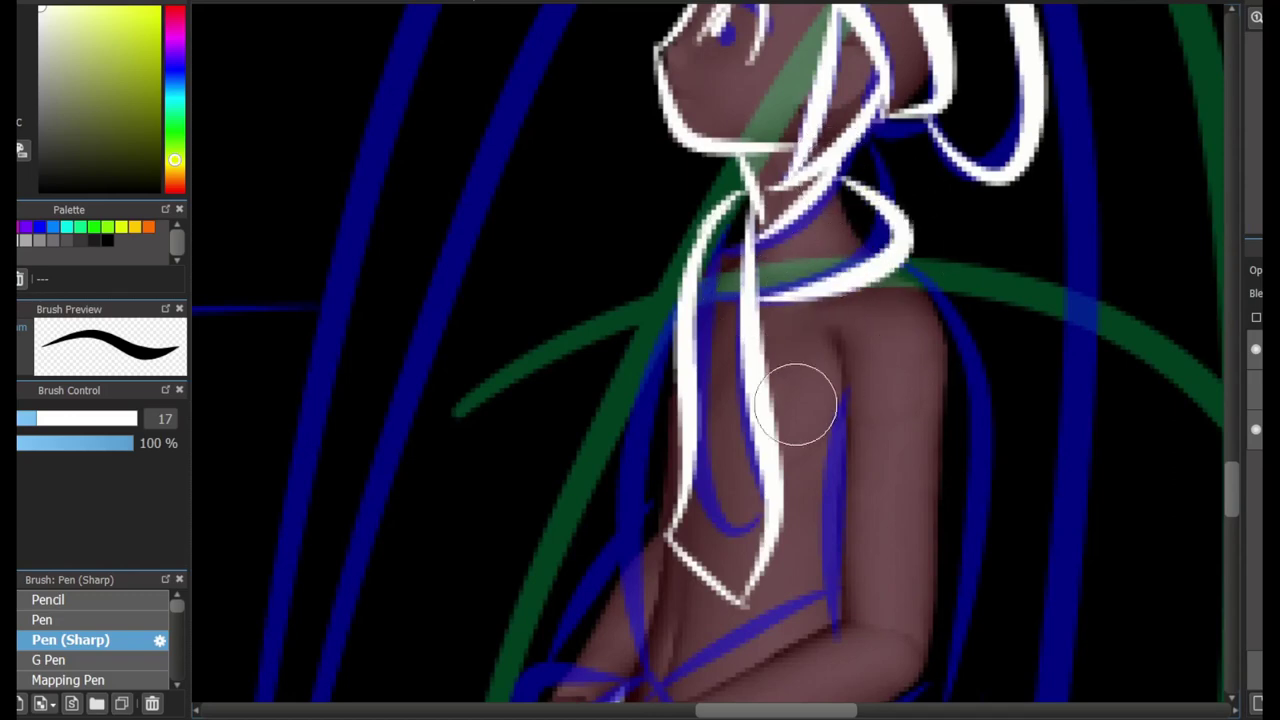
# Ink the inner edge of the near upper sleeve, both folded cuffs and the rounded hand resting on the lap
pyautogui.scroll(-3, 1214, 500)
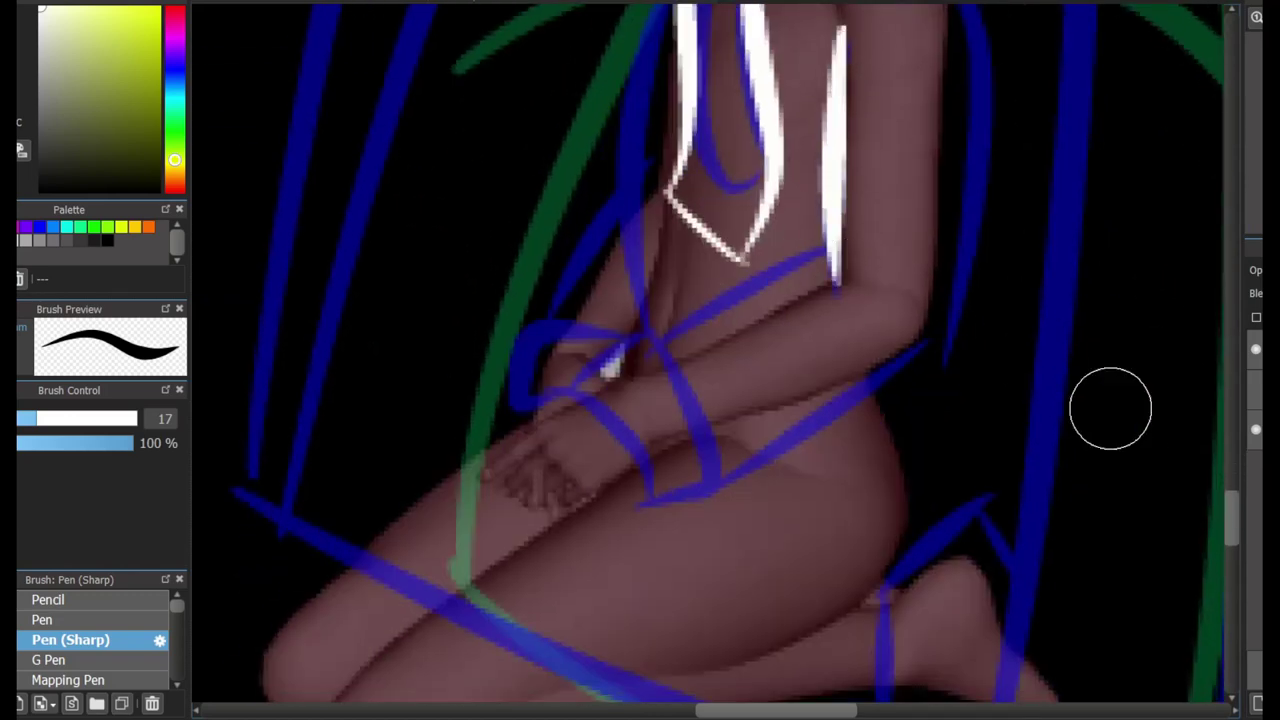
pyautogui.scroll(1, 1214, 500)
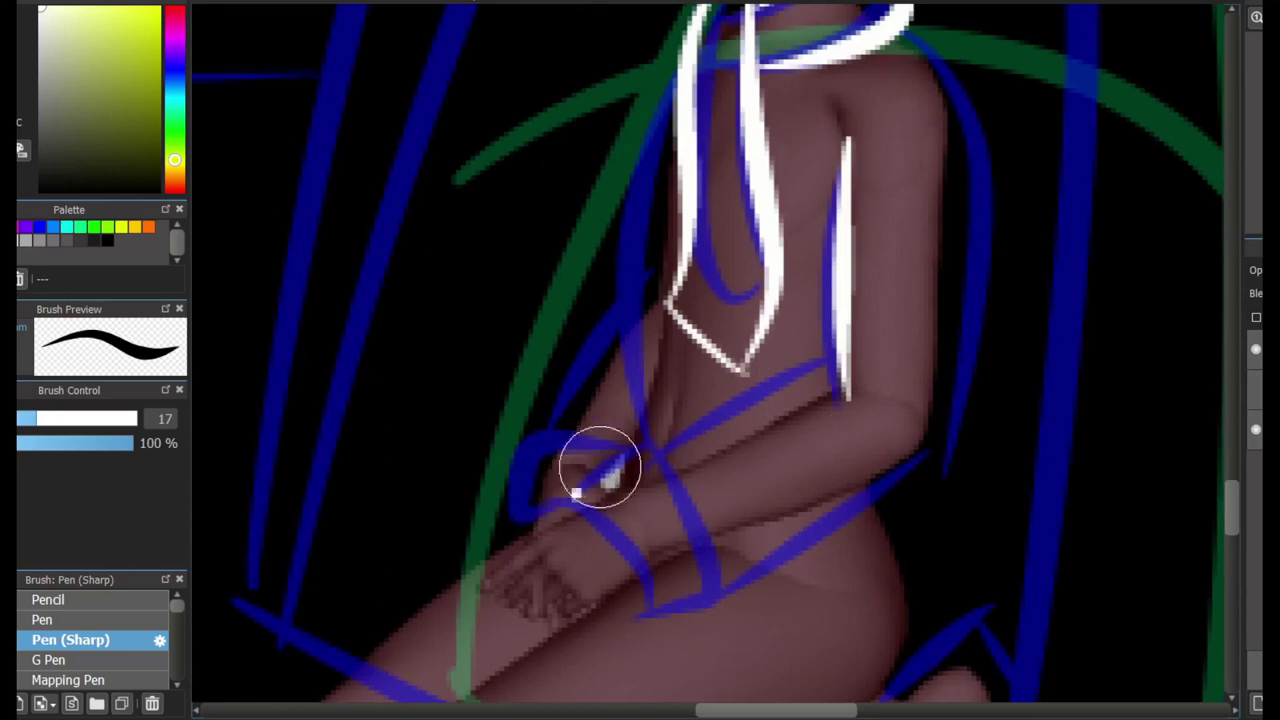
pyautogui.moveTo(600, 467)
pyautogui.mouseDown()
pyautogui.moveTo(700, 594)
pyautogui.moveTo(574, 499)
pyautogui.moveTo(619, 519)
pyautogui.moveTo(617, 453)
pyautogui.moveTo(524, 495)
pyautogui.moveTo(614, 586)
pyautogui.mouseUp()
pyautogui.hotkey('ctrl', 'z')
pyautogui.hotkey('ctrl', 'z')
pyautogui.moveTo(586, 514)
pyautogui.mouseDown()
pyautogui.moveTo(537, 579)
pyautogui.moveTo(633, 587)
pyautogui.mouseUp()
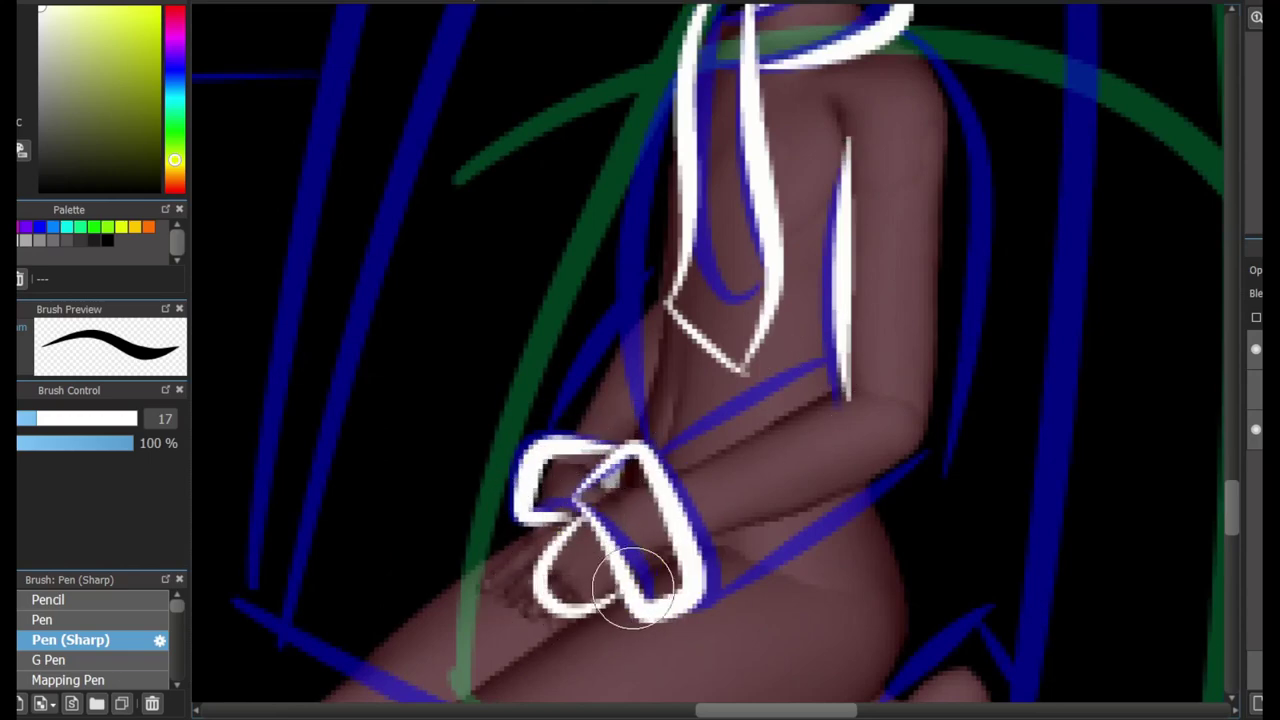
# Ink the near forearm's upper and lower sleeve edges and the outer contour from the scarf down to the elbow
pyautogui.moveTo(655, 448); pyautogui.dragTo(837, 346)
pyautogui.hotkey('ctrl', 'z')
pyautogui.moveTo(671, 423); pyautogui.dragTo(835, 368)
pyautogui.moveTo(697, 590); pyautogui.dragTo(970, 405)
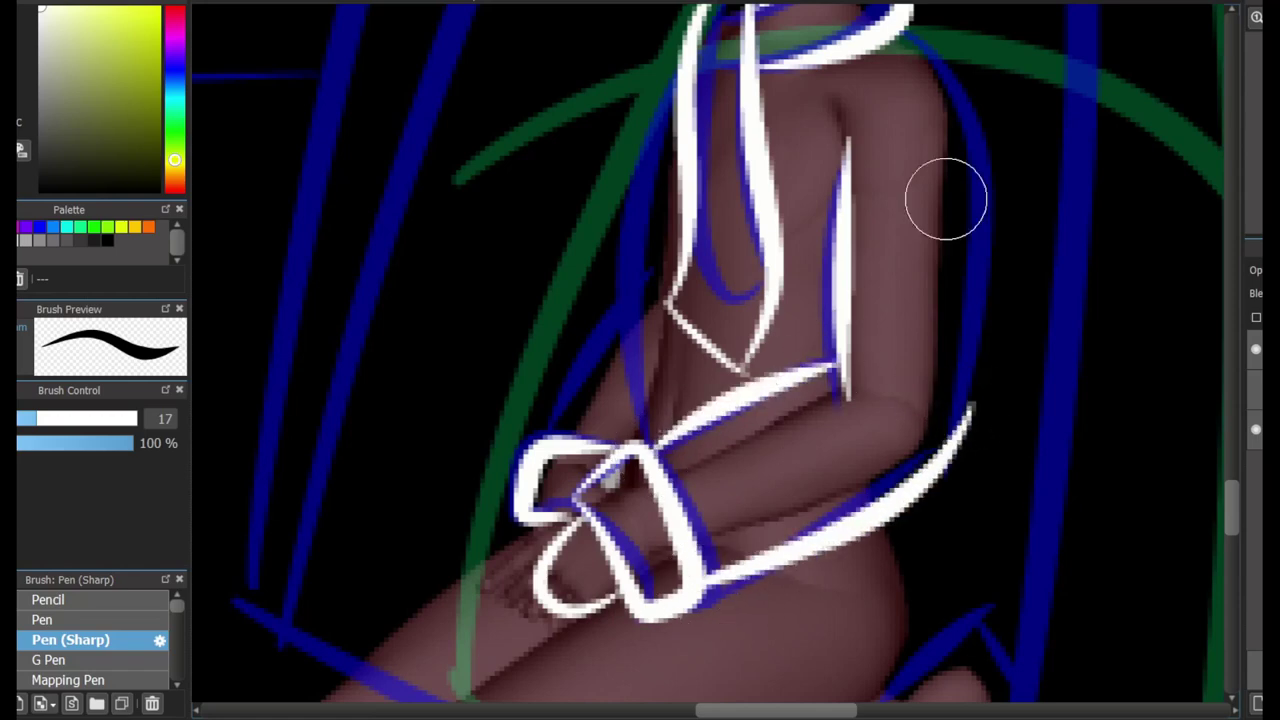
pyautogui.moveTo(885, 30)
pyautogui.mouseDown()
pyautogui.moveTo(975, 286)
pyautogui.moveTo(922, 25)
pyautogui.moveTo(987, 186)
pyautogui.moveTo(954, 400)
pyautogui.moveTo(965, 430)
pyautogui.mouseUp()
pyautogui.hotkey('ctrl', 'z')
# Try to add curved seam lines across the near sleeve from the shoulder down to the elbow
pyautogui.moveTo(860, 125); pyautogui.dragTo(958, 108)
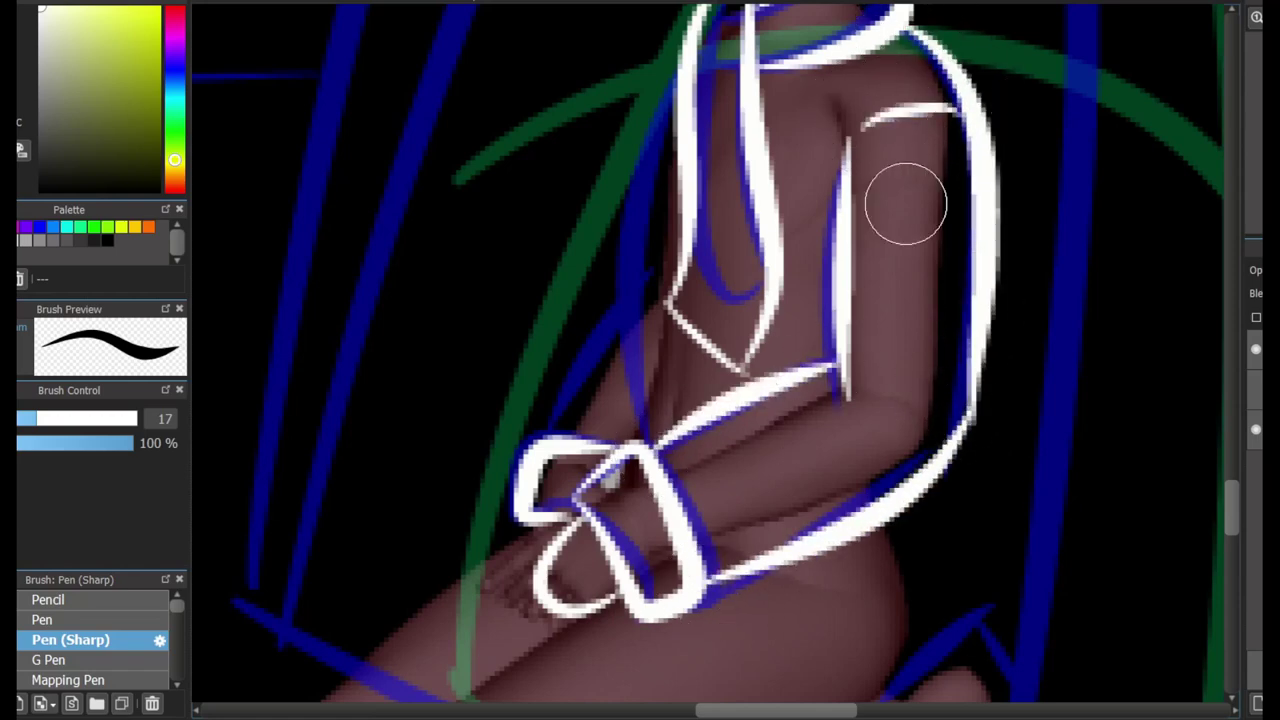
pyautogui.moveTo(870, 215); pyautogui.dragTo(990, 200)
pyautogui.moveTo(860, 290); pyautogui.dragTo(960, 265)
pyautogui.moveTo(850, 375); pyautogui.dragTo(960, 345)
pyautogui.moveTo(815, 430); pyautogui.dragTo(975, 390)
pyautogui.hotkey('ctrl', 'z')
pyautogui.hotkey('ctrl', 'z')
pyautogui.hotkey('ctrl', 'z')
pyautogui.hotkey('ctrl', 'z')
pyautogui.hotkey('ctrl', 'z')
# Ink the coat's looped hem flap at the hip and the short back line from the elbow down to it
pyautogui.scroll(3, 1200, 523)
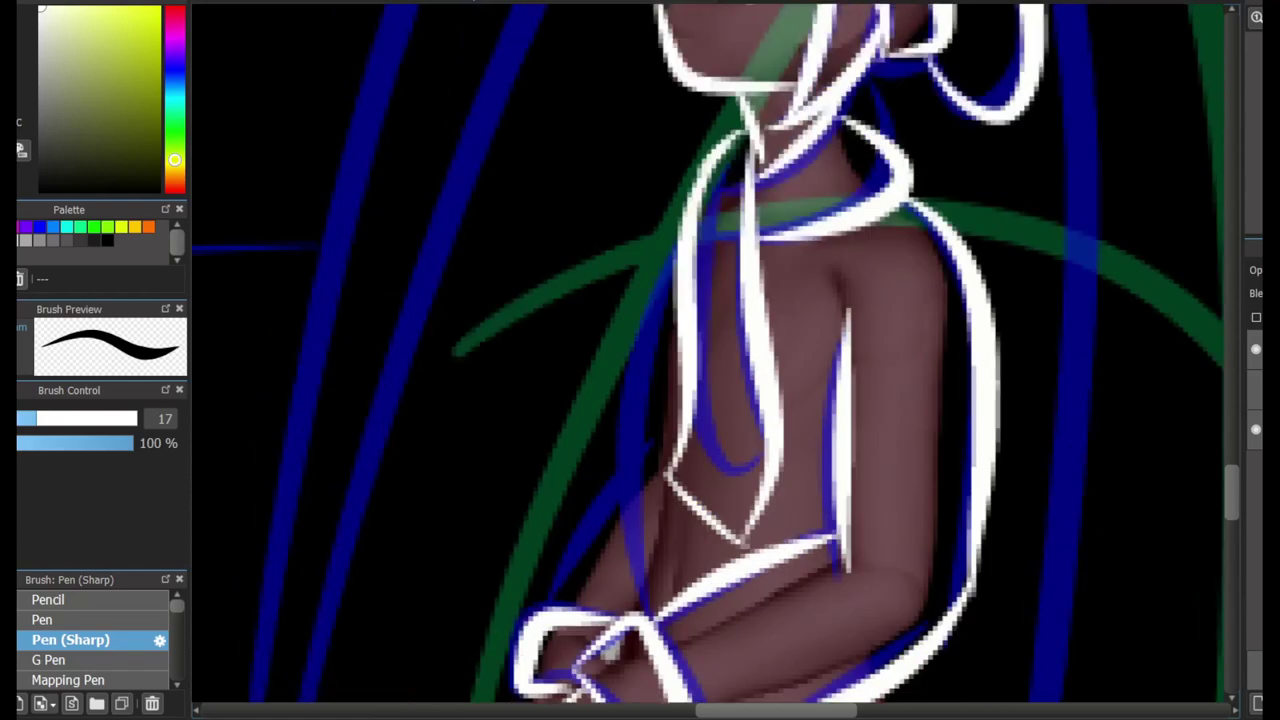
pyautogui.scroll(-3, 700, 200)
pyautogui.scroll(3, 875, 500)
pyautogui.scroll(1, 875, 264)
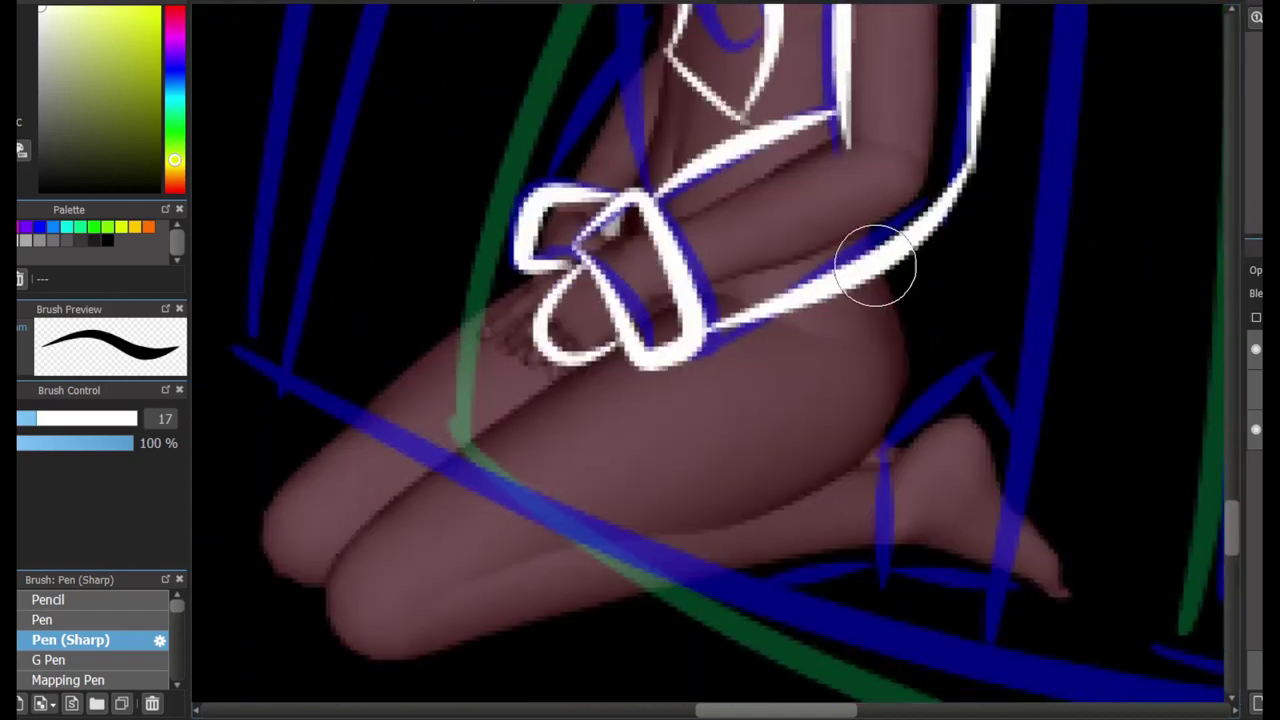
pyautogui.moveTo(749, 314); pyautogui.dragTo(803, 320)
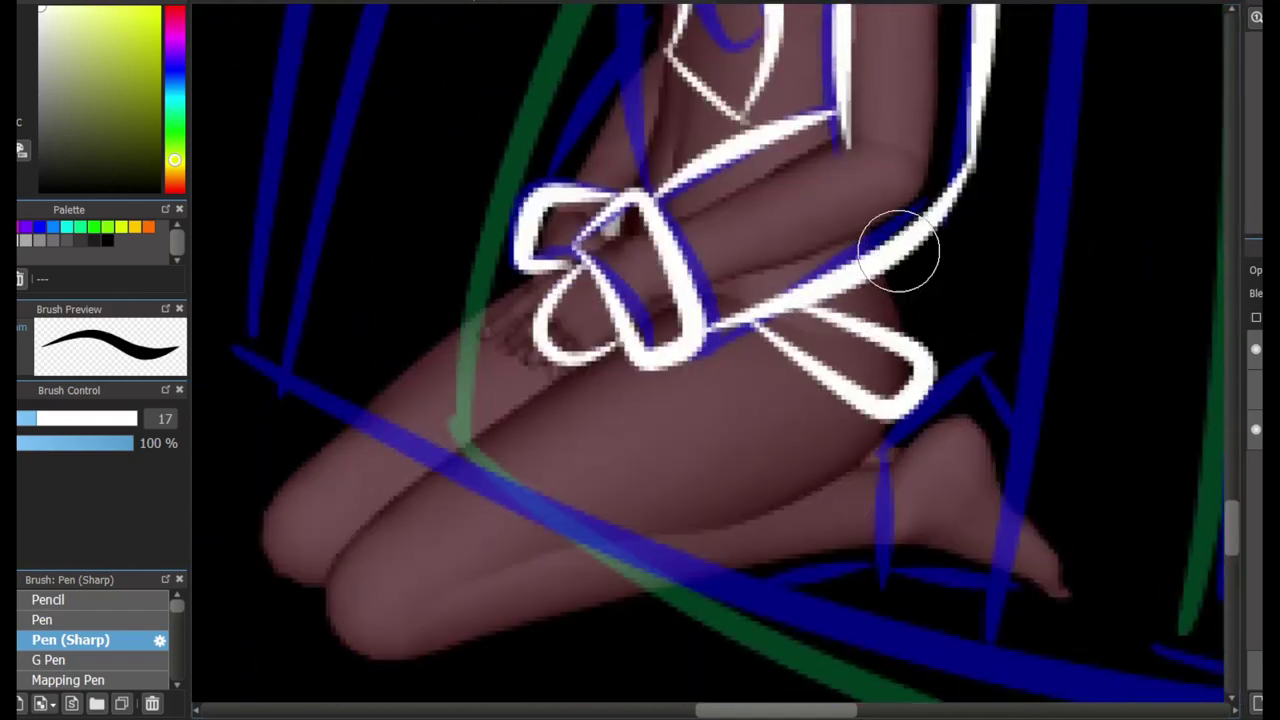
pyautogui.moveTo(920, 245); pyautogui.dragTo(906, 330)
# Ink the kneeling legs' thigh contours and both rounded knees, including the fold line along the near thigh's underside
pyautogui.moveTo(815, 472); pyautogui.dragTo(470, 578)
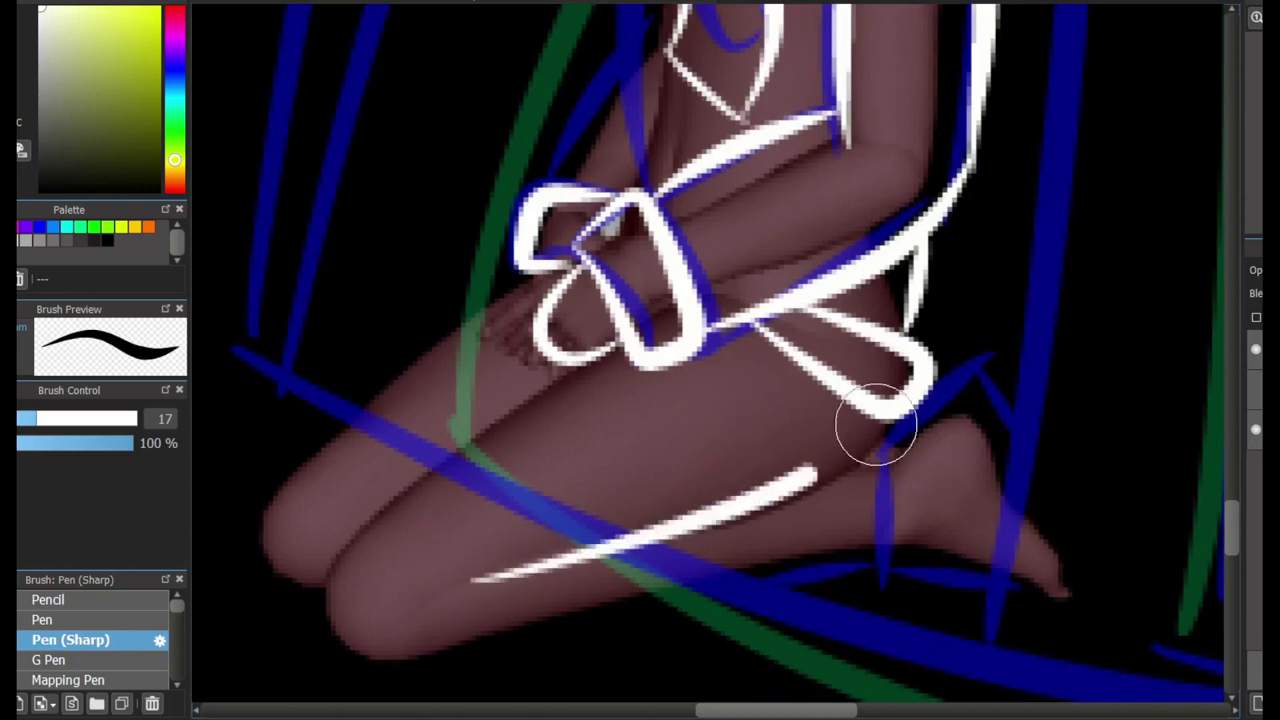
pyautogui.moveTo(878, 428); pyautogui.dragTo(790, 482)
pyautogui.moveTo(645, 345)
pyautogui.mouseDown()
pyautogui.moveTo(345, 660)
pyautogui.moveTo(355, 590)
pyautogui.moveTo(435, 458)
pyautogui.mouseUp()
pyautogui.hotkey('ctrl', 'z')
pyautogui.hotkey('ctrl', 'z')
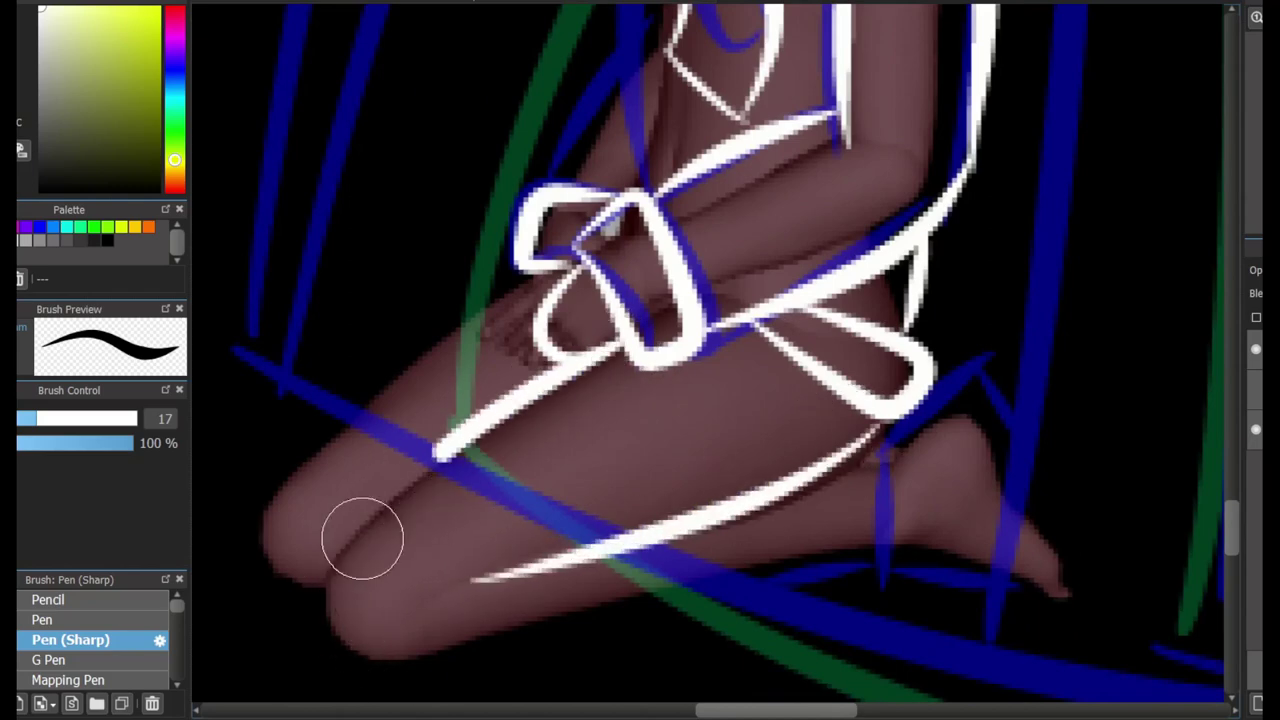
pyautogui.hotkey('ctrl', 'z')
pyautogui.moveTo(623, 357); pyautogui.dragTo(337, 663)
pyautogui.hotkey('ctrl', 'z')
pyautogui.moveTo(391, 411)
pyautogui.mouseDown()
pyautogui.moveTo(540, 255)
pyautogui.moveTo(271, 494)
pyautogui.moveTo(320, 585)
pyautogui.mouseUp()
# Ink the near boot's heel, double cuff line and sole edge, and the shin's underside from the knee to the boot
pyautogui.moveTo(375, 660)
pyautogui.mouseDown()
pyautogui.moveTo(865, 545)
pyautogui.moveTo(886, 443)
pyautogui.moveTo(1015, 430)
pyautogui.mouseUp()
pyautogui.hotkey('ctrl', 'z')
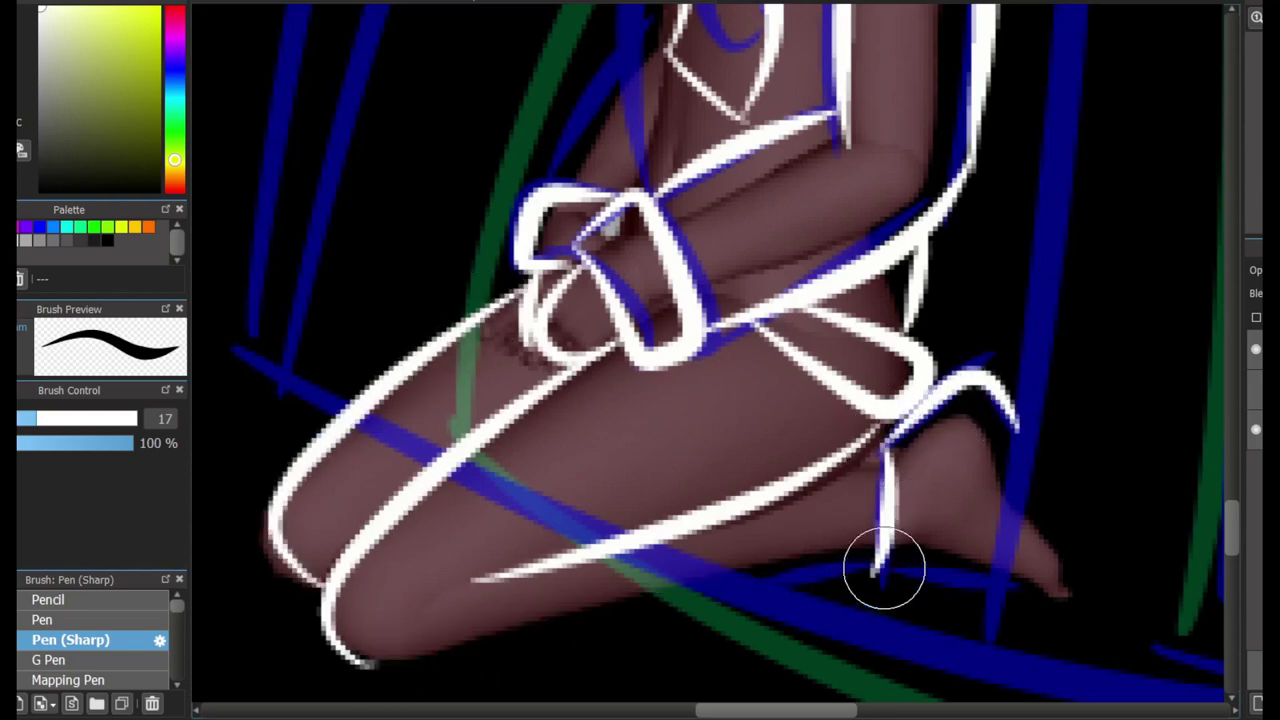
pyautogui.moveTo(884, 568); pyautogui.dragTo(1000, 586)
pyautogui.moveTo(910, 560); pyautogui.dragTo(912, 435)
pyautogui.moveTo(840, 578); pyautogui.dragTo(750, 590)
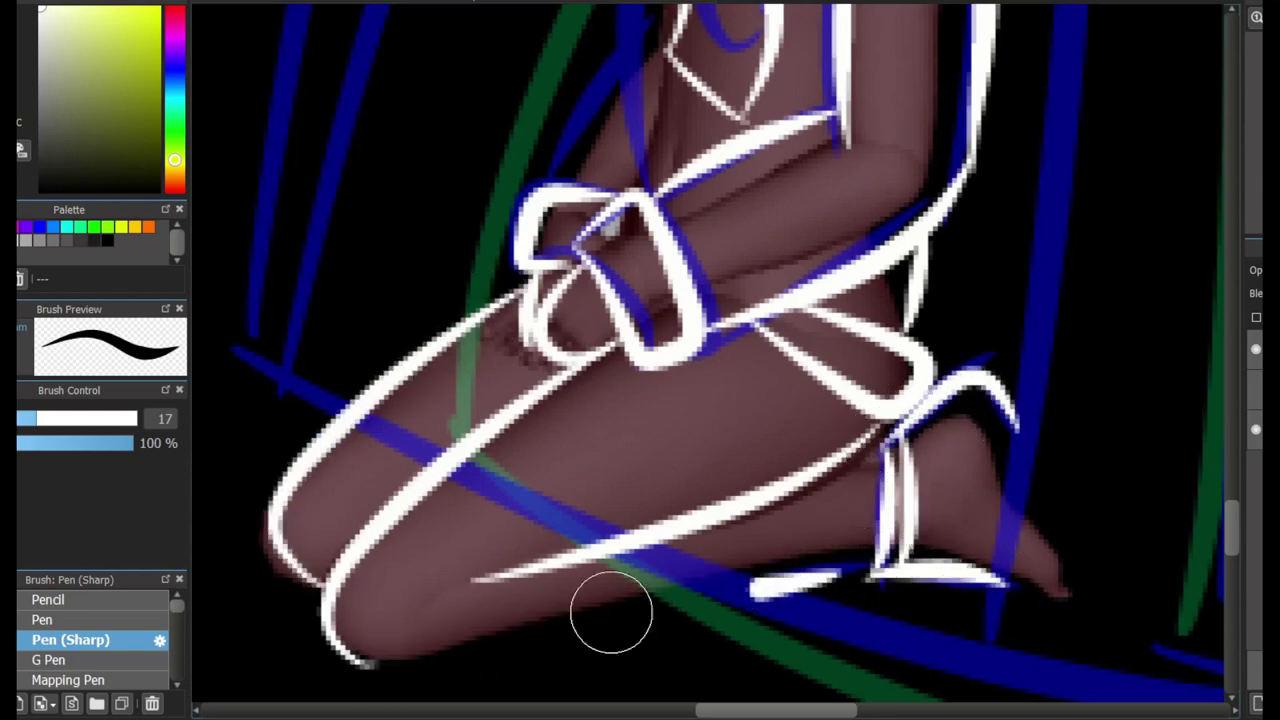
pyautogui.moveTo(375, 660); pyautogui.dragTo(865, 556)
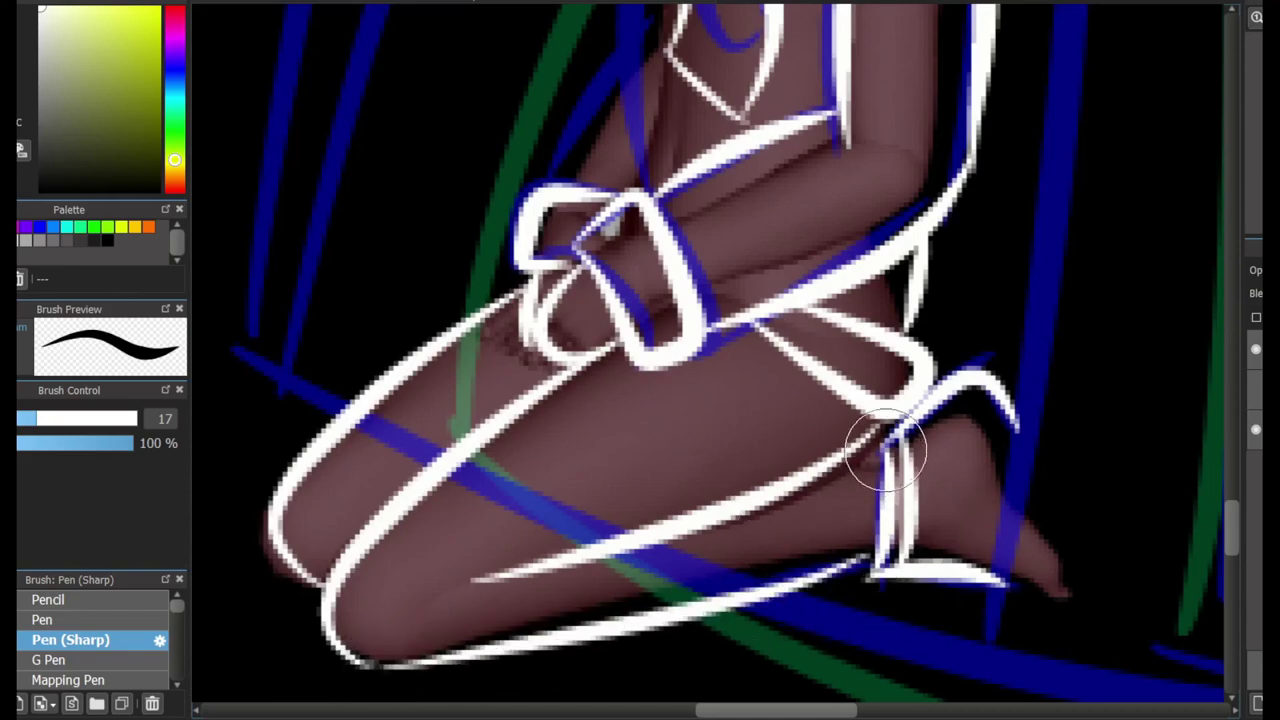
# Ink the inner arch of the tent opening from its front corner up and over the figure's head
pyautogui.scroll(5, 1209, 497)
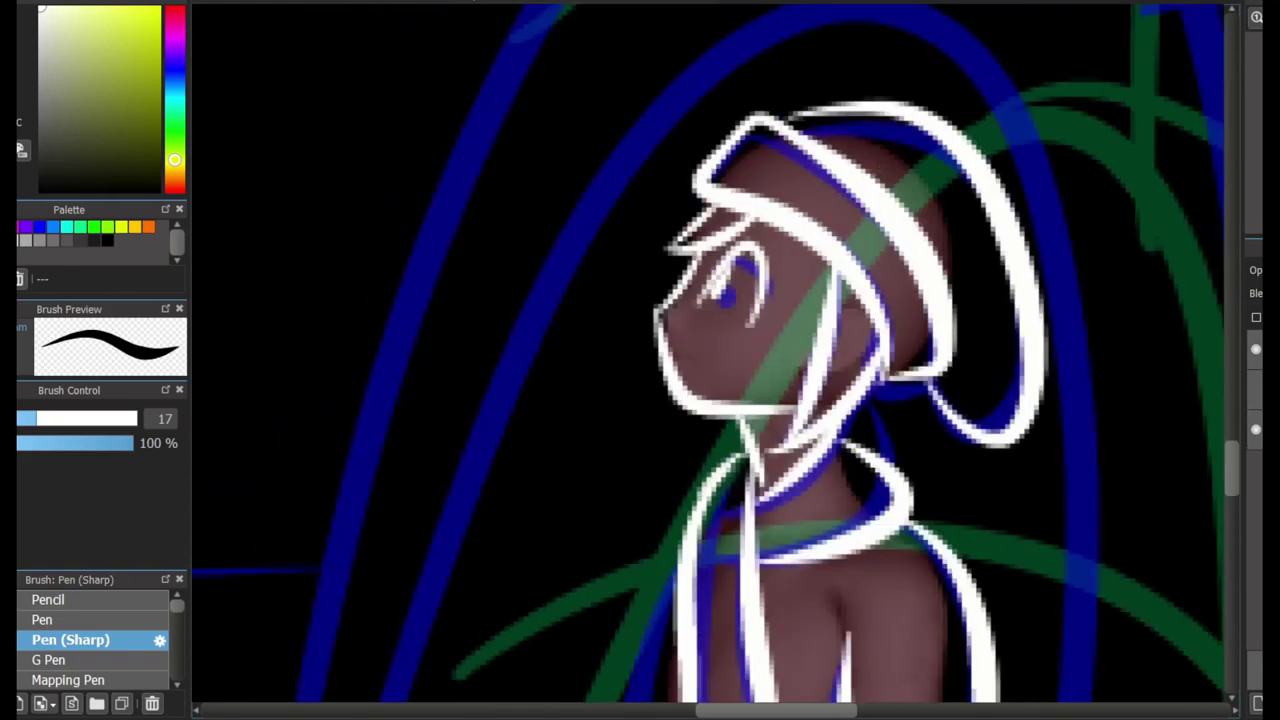
pyautogui.scroll(-4, 908, 357)
pyautogui.scroll(3, 515, 600)
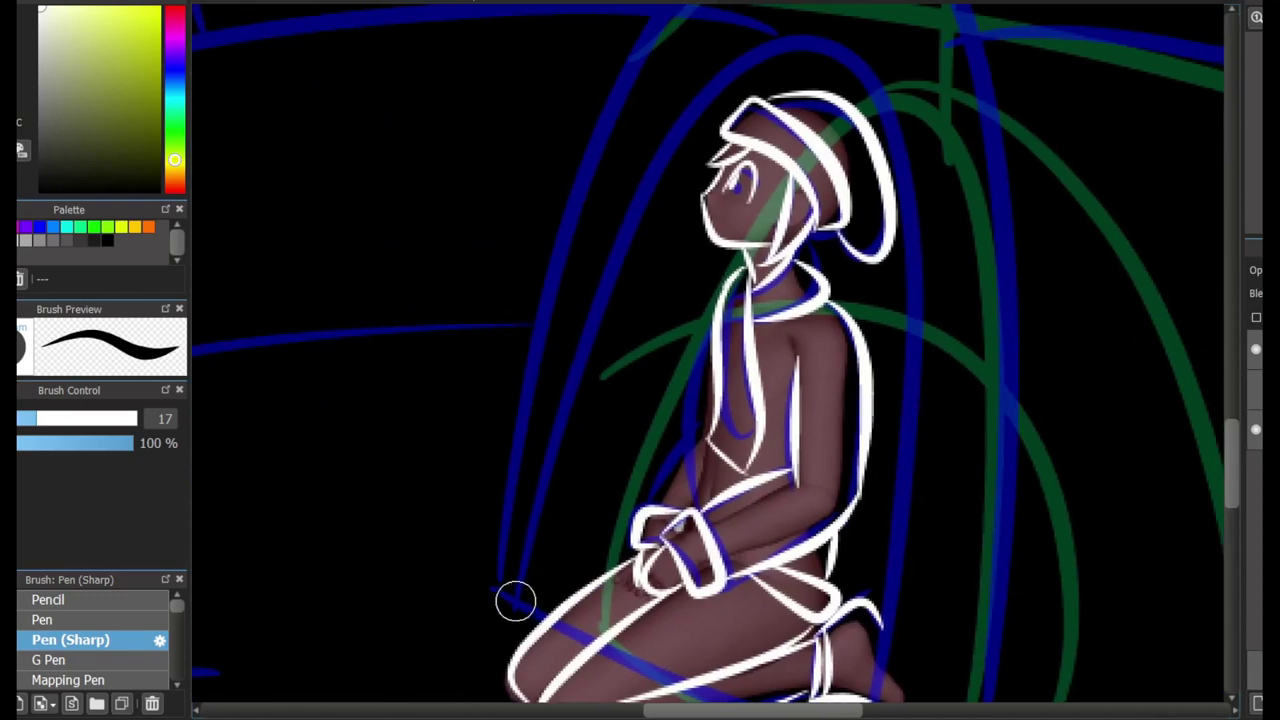
pyautogui.hotkey('ctrl', 'z')
pyautogui.moveTo(515, 600)
pyautogui.mouseDown()
pyautogui.moveTo(706, 80)
pyautogui.moveTo(906, 377)
pyautogui.mouseUp()
pyautogui.hotkey('ctrl', 'z')
pyautogui.moveTo(522, 599)
pyautogui.mouseDown()
pyautogui.moveTo(831, 26)
pyautogui.moveTo(1000, 446)
pyautogui.mouseUp()
# Extend the inner arch's rear edge down behind the figure's back to the tent floor by the boot
pyautogui.scroll(-3, 1000, 446)
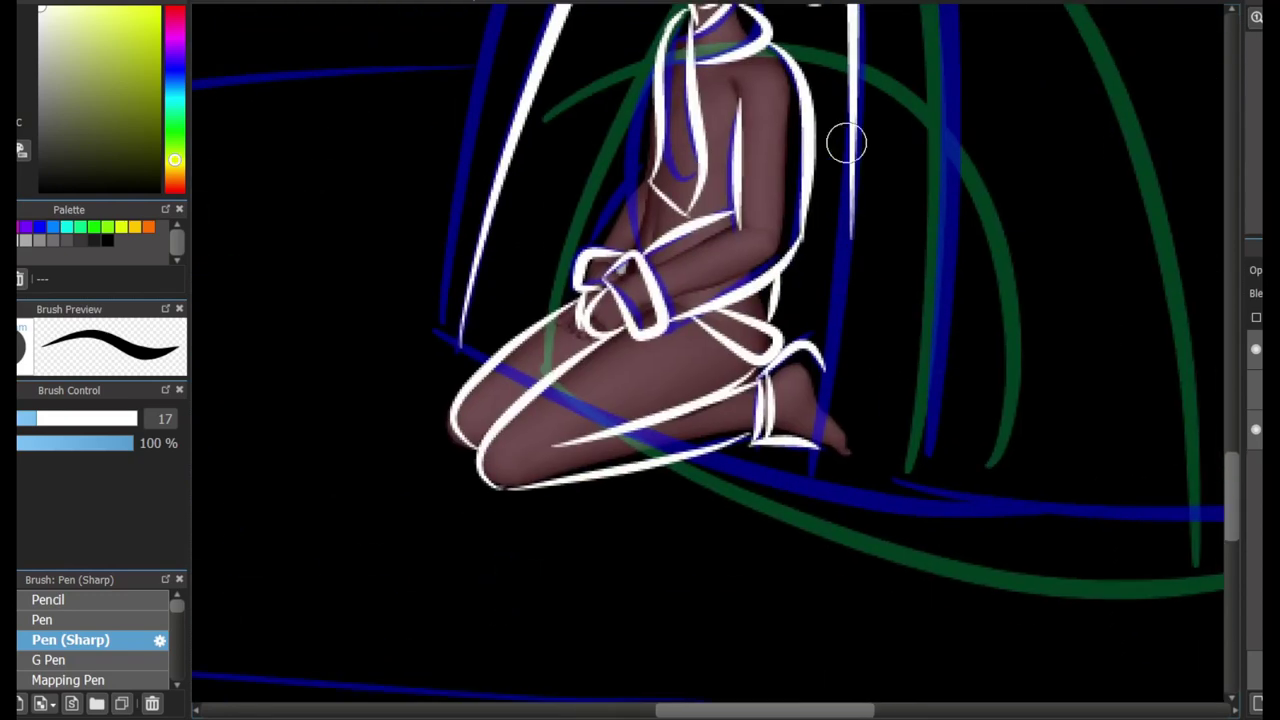
pyautogui.moveTo(846, 143); pyautogui.dragTo(815, 460)
pyautogui.hotkey('ctrl', 'z')
pyautogui.moveTo(851, 91); pyautogui.dragTo(815, 455)
pyautogui.hotkey('ctrl', 'z')
pyautogui.moveTo(854, 90); pyautogui.dragTo(818, 483)
pyautogui.scroll(1, 818, 483)
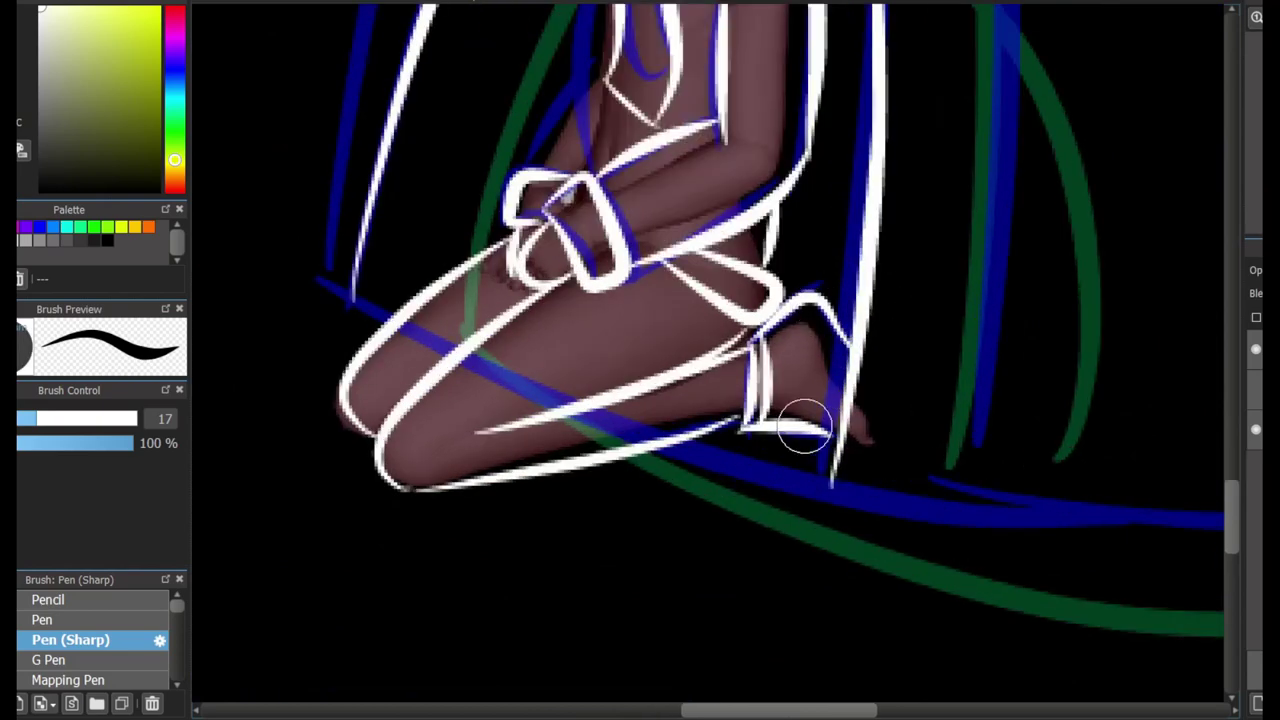
# Ink the outer arch of the tent opening around the inner one, down to the floor on both sides
pyautogui.scroll(-3, 831, 446)
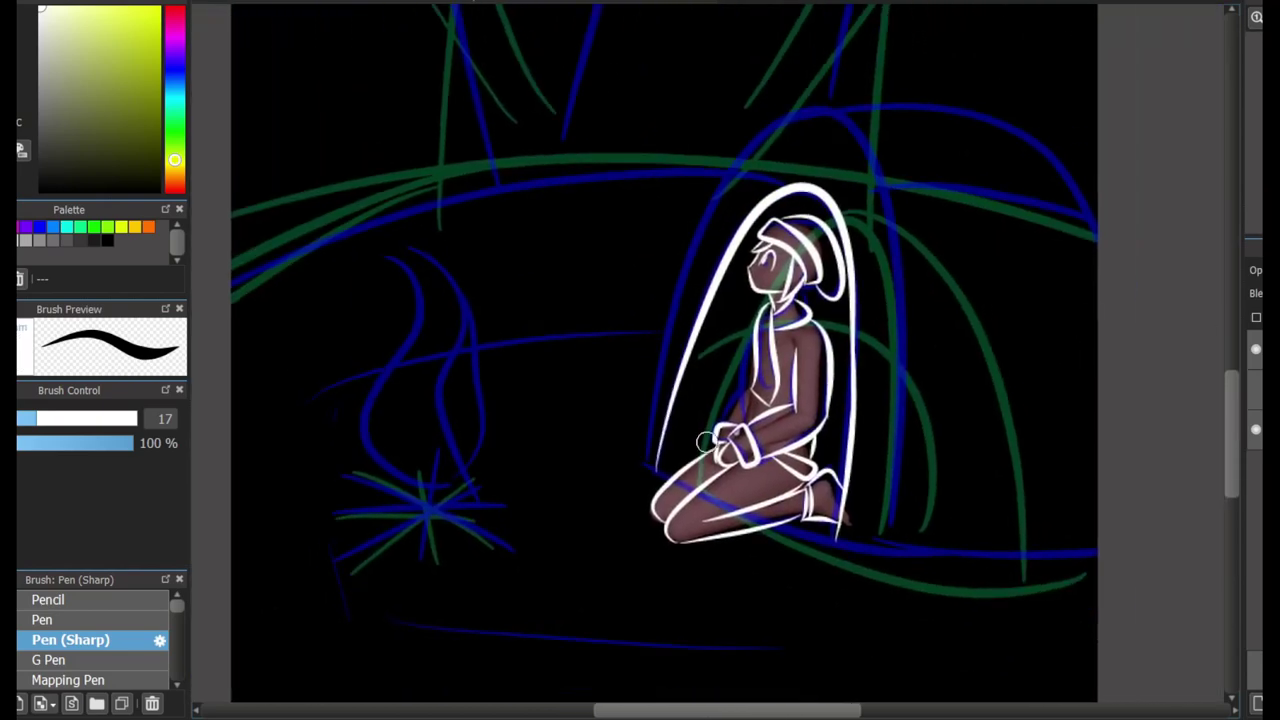
pyautogui.moveTo(694, 220); pyautogui.dragTo(860, 540)
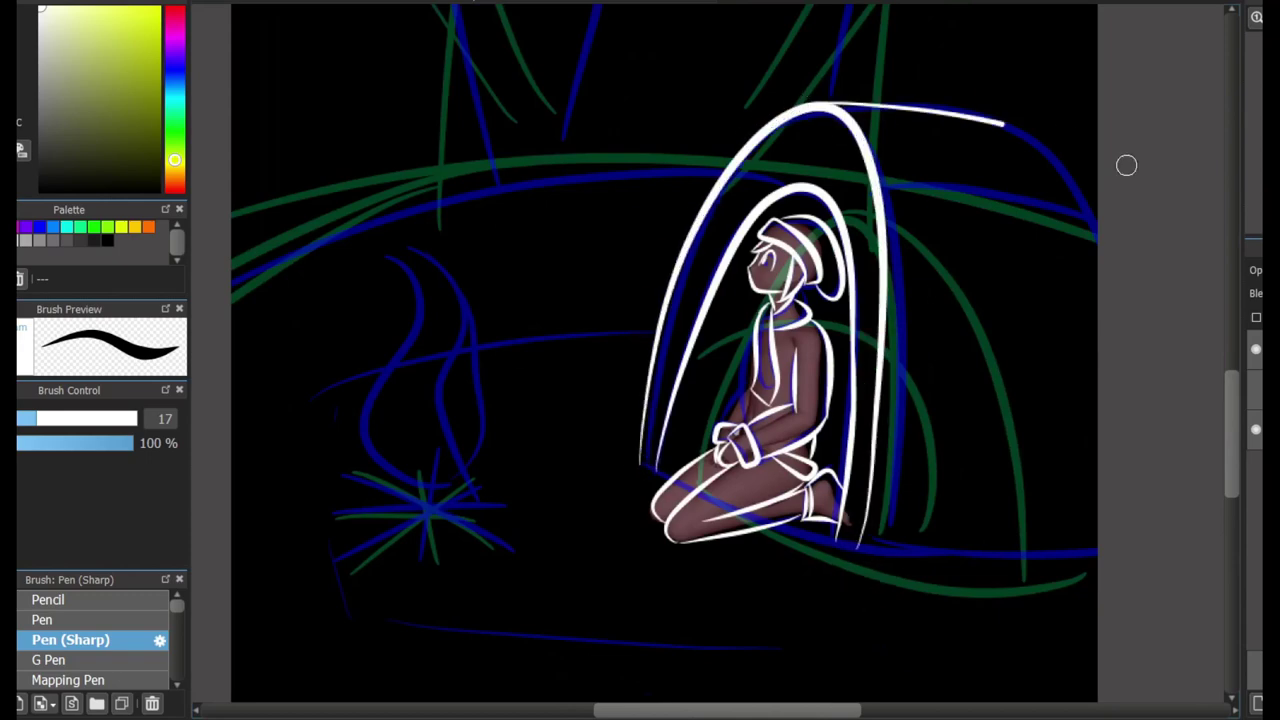
# Ink the tent's roof ridge and side seam out to the canvas edge, and its side edge down to the ground
pyautogui.moveTo(1120, 208); pyautogui.dragTo(1110, 205)
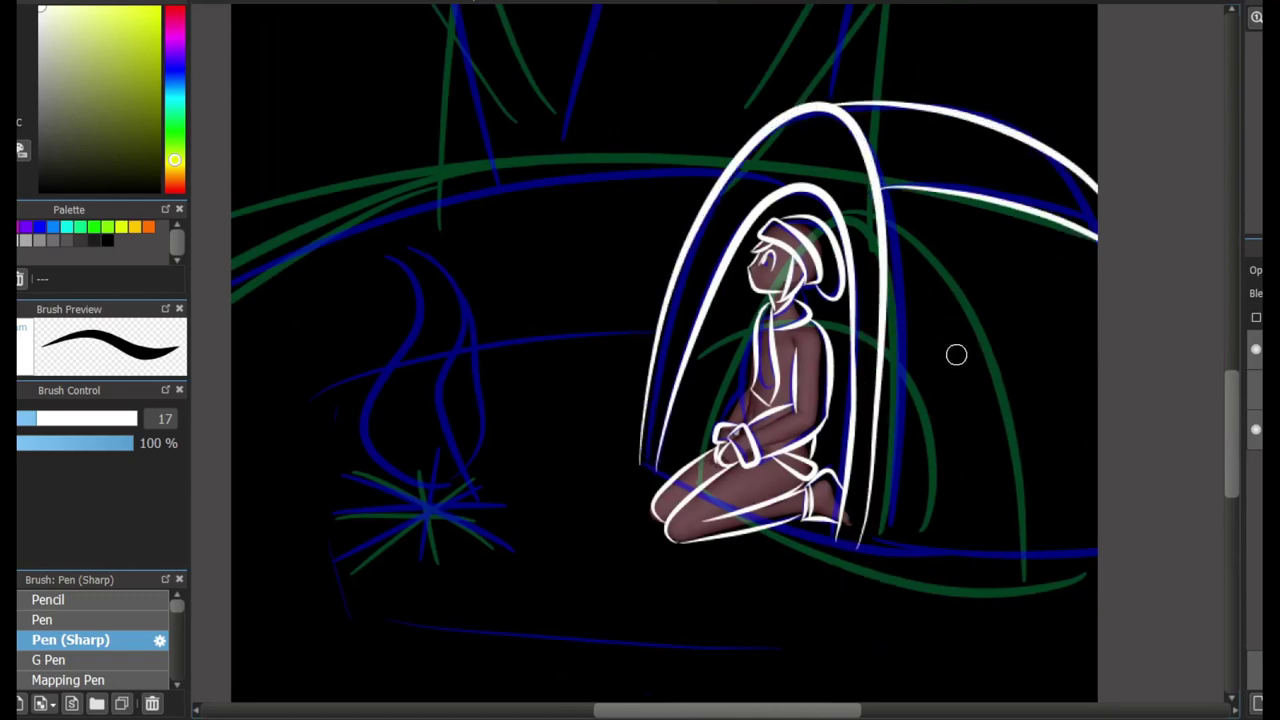
pyautogui.moveTo(884, 192); pyautogui.dragTo(918, 486)
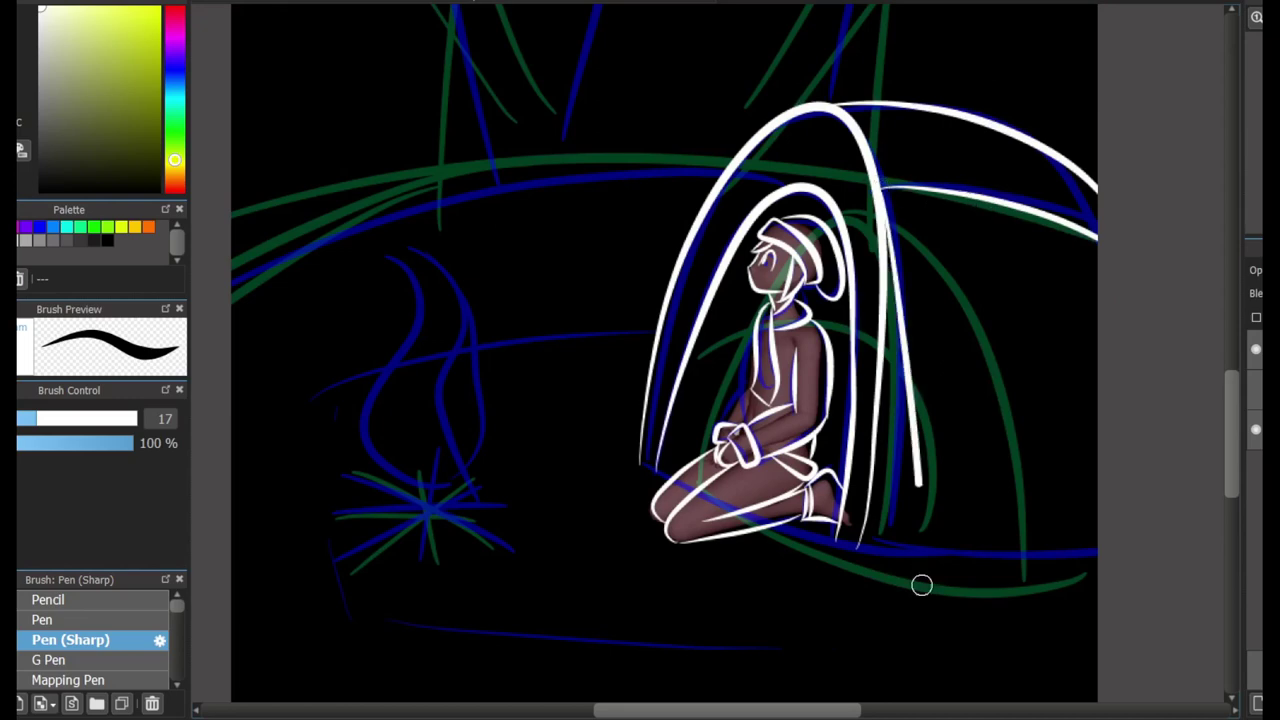
# Ink a small tent stake from short crossing strokes where the tent's side edge meets the ground
pyautogui.scroll(3, 930, 505)
pyautogui.moveTo(858, 545); pyautogui.dragTo(930, 530)
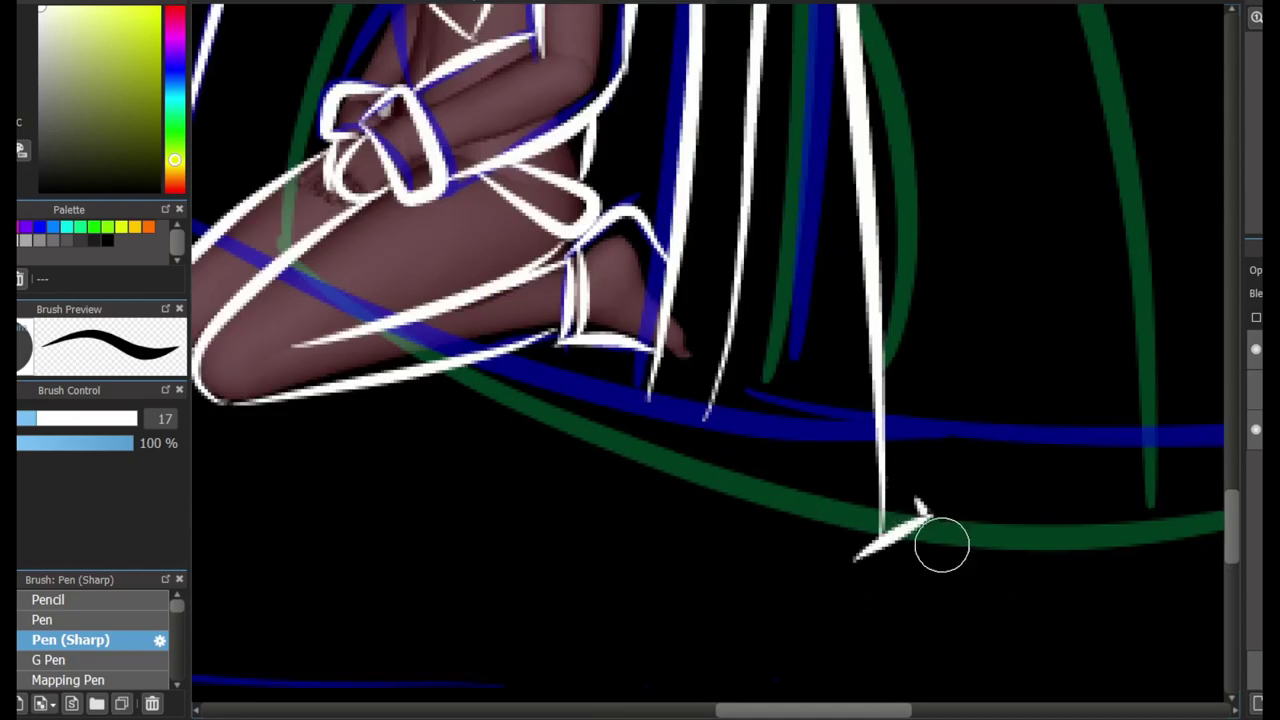
pyautogui.hotkey('ctrl', 'z')
pyautogui.moveTo(857, 575); pyautogui.dragTo(945, 537)
pyautogui.press('[')
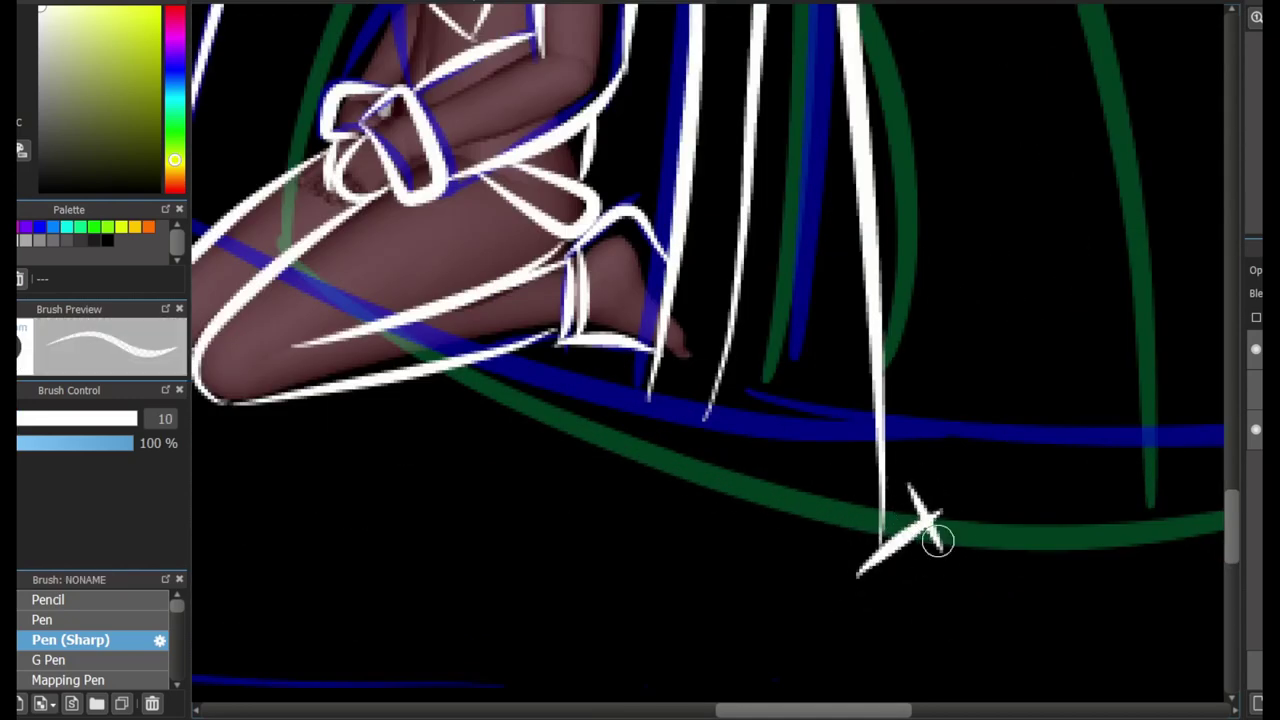
pyautogui.press(']')
pyautogui.press(']')
pyautogui.press(']')
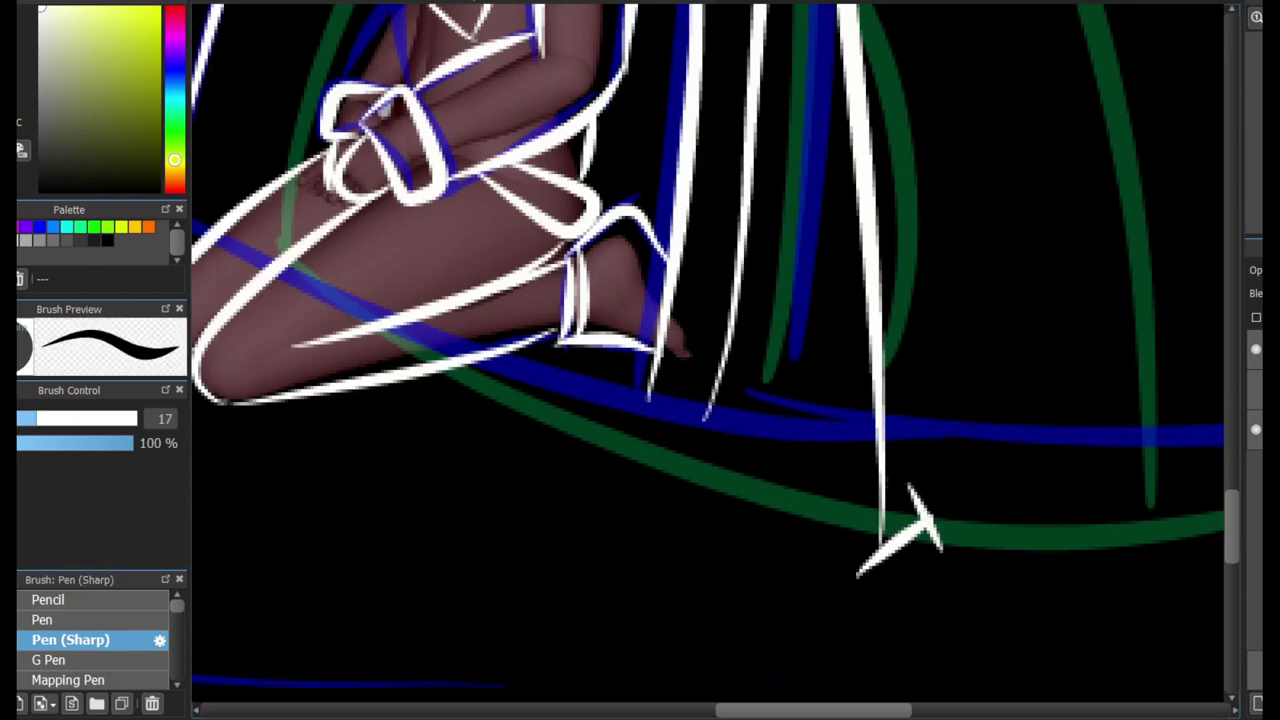
pyautogui.moveTo(822, 571); pyautogui.dragTo(919, 587)
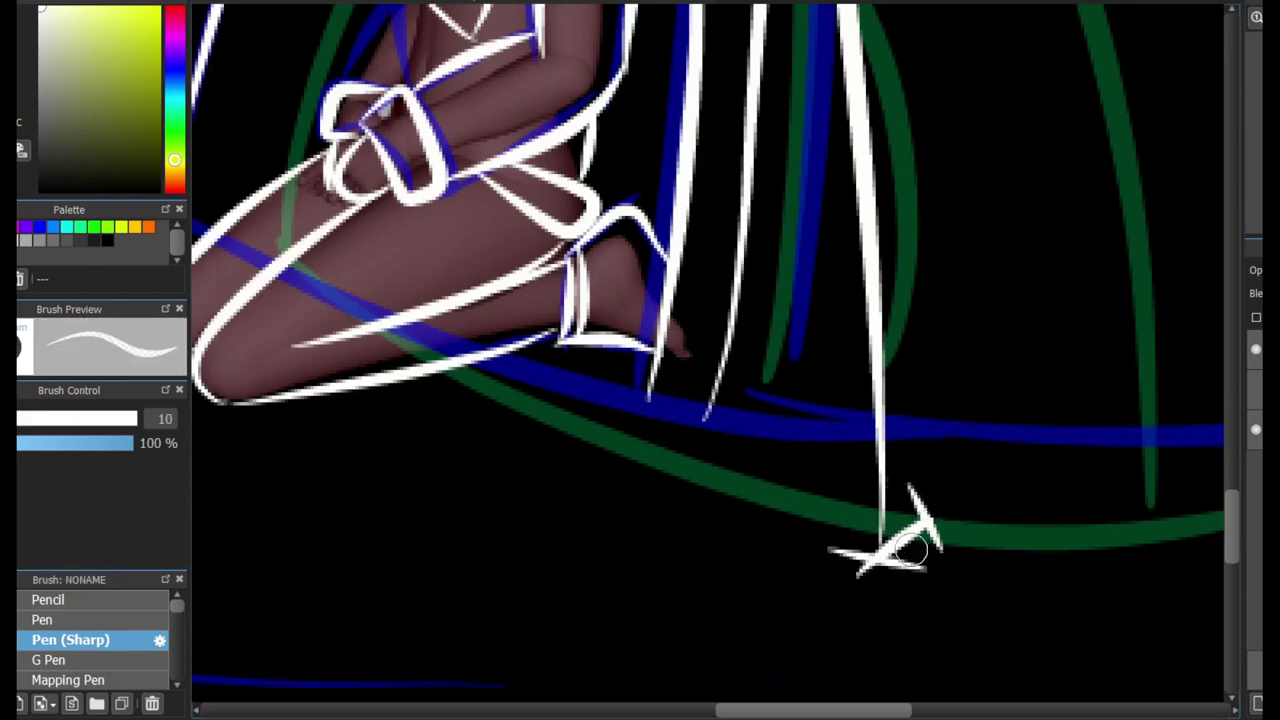
# Ink the campfire's main diagonal log over the rough, with a rounded far end and an oval cut face
pyautogui.scroll(-3, 850, 556)
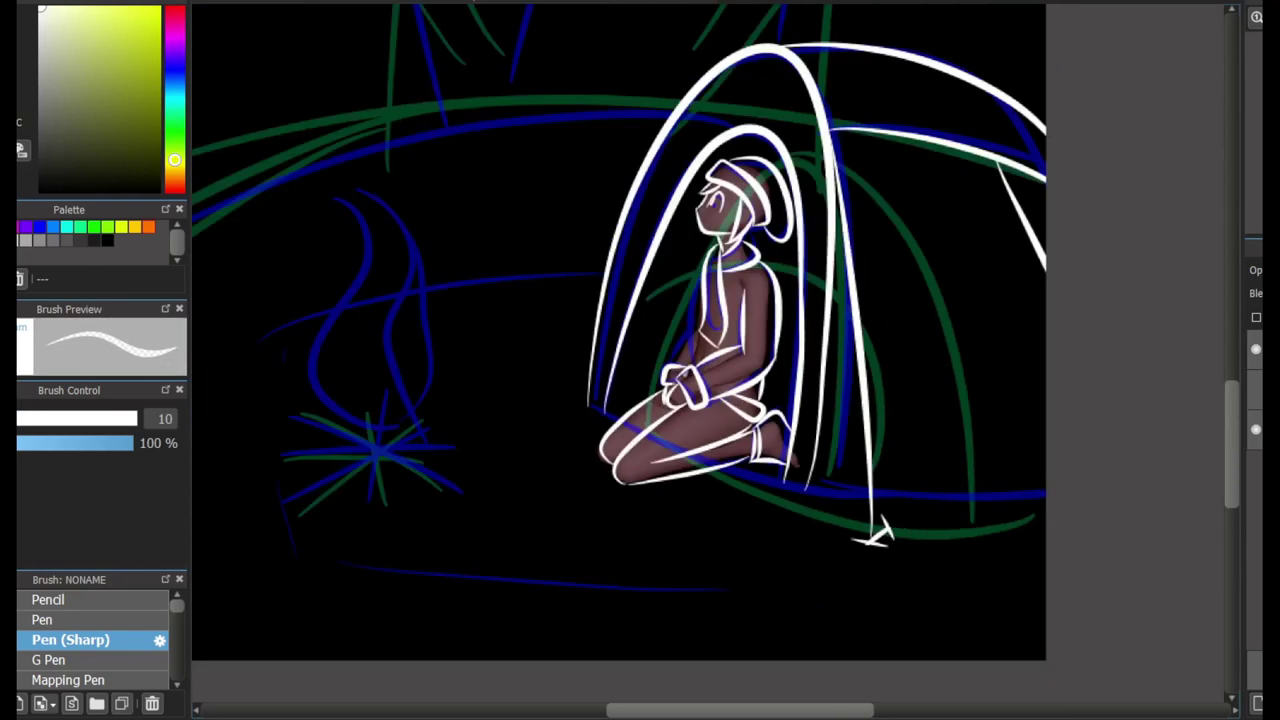
pyautogui.scroll(5, 566, 417)
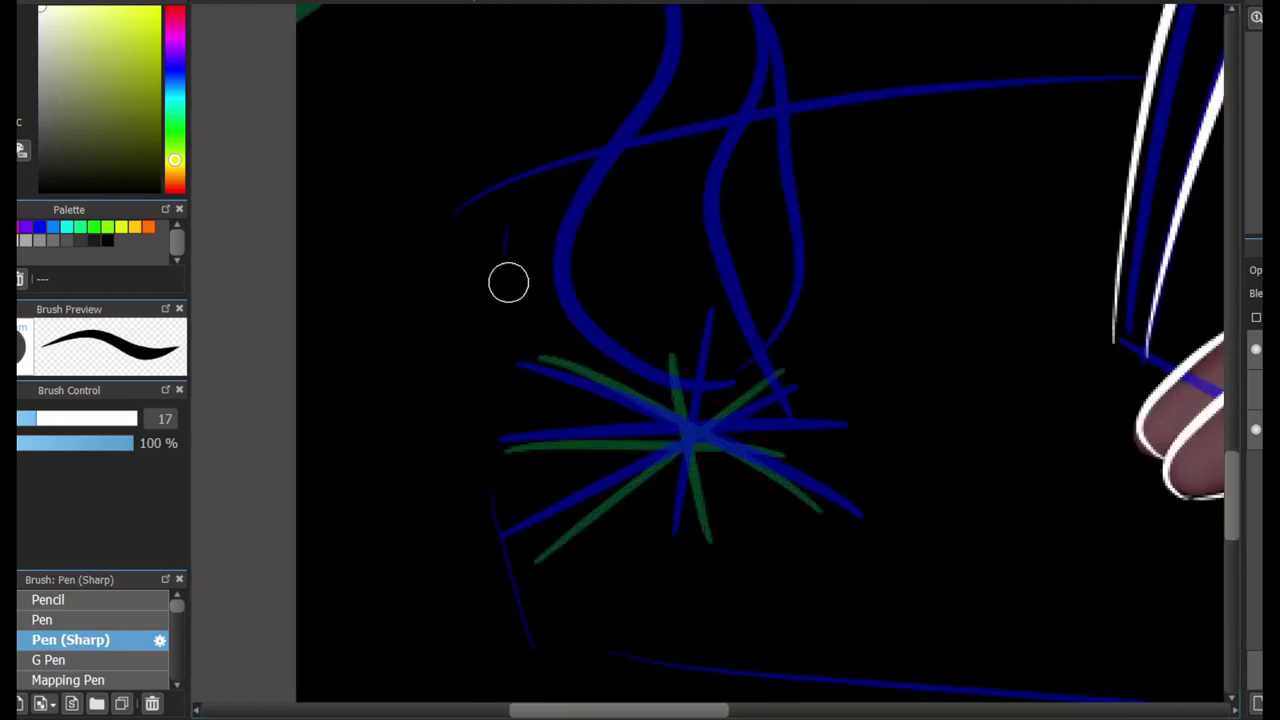
pyautogui.moveTo(505, 392)
pyautogui.mouseDown()
pyautogui.moveTo(700, 403)
pyautogui.moveTo(637, 471)
pyautogui.moveTo(507, 405)
pyautogui.mouseUp()
pyautogui.hotkey('ctrl', 'z')
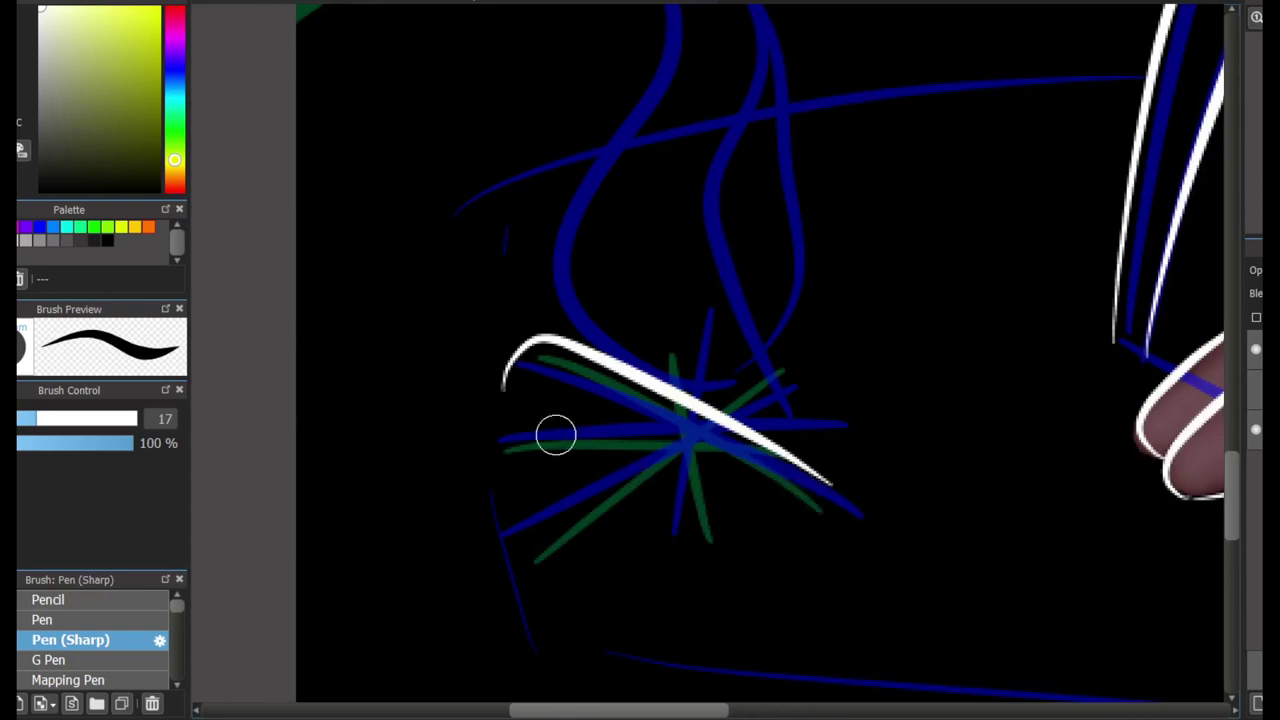
pyautogui.moveTo(807, 520)
pyautogui.mouseDown()
pyautogui.moveTo(516, 392)
pyautogui.moveTo(785, 545)
pyautogui.mouseUp()
pyautogui.hotkey('ctrl', 'z')
pyautogui.hotkey('ctrl', 'z')
pyautogui.moveTo(514, 394)
pyautogui.mouseDown()
pyautogui.moveTo(785, 531)
pyautogui.moveTo(834, 484)
pyautogui.moveTo(794, 514)
pyautogui.moveTo(810, 535)
pyautogui.moveTo(779, 510)
pyautogui.moveTo(776, 530)
pyautogui.moveTo(828, 476)
pyautogui.mouseUp()
pyautogui.hotkey('ctrl', 'z')
pyautogui.hotkey('ctrl', 'z')
pyautogui.hotkey('ctrl', 'z')
pyautogui.moveTo(771, 520); pyautogui.dragTo(775, 486)
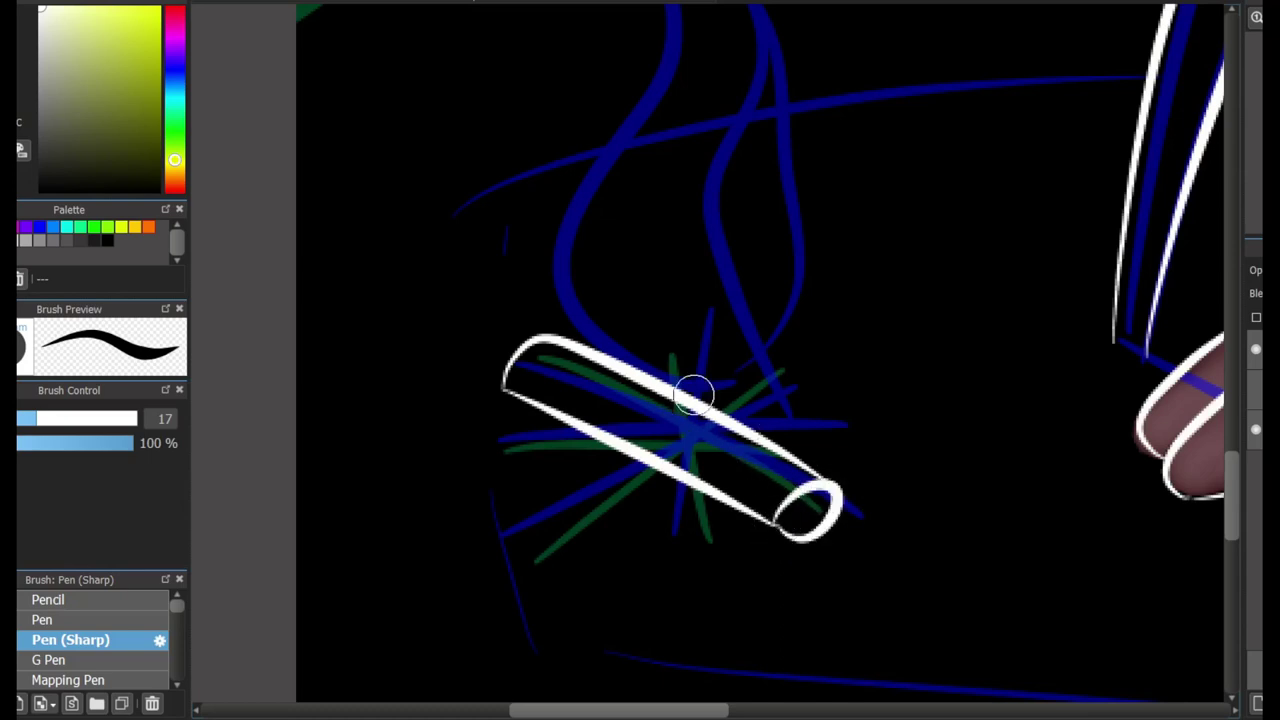
# Ink a second log sticking out behind the main campfire log toward the tent
pyautogui.moveTo(694, 395); pyautogui.dragTo(832, 387)
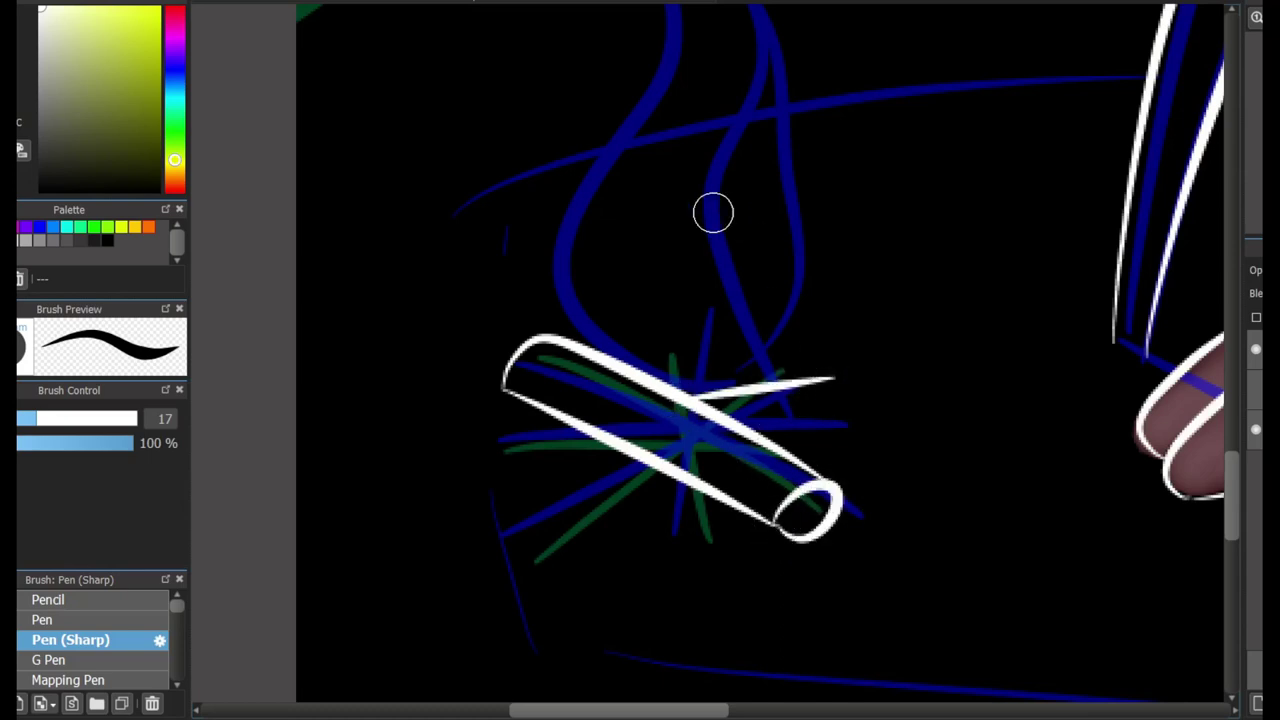
pyautogui.hotkey('ctrl', 'z')
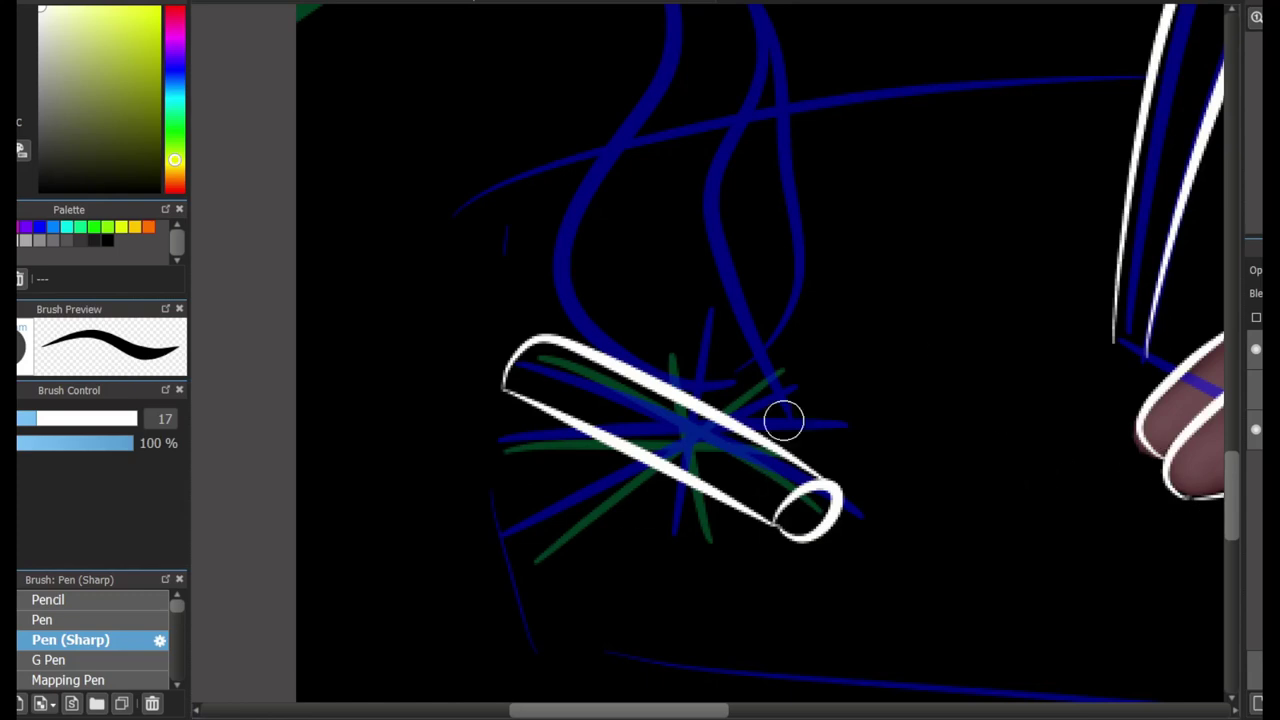
pyautogui.moveTo(672, 388)
pyautogui.mouseDown()
pyautogui.moveTo(811, 354)
pyautogui.moveTo(817, 366)
pyautogui.moveTo(711, 431)
pyautogui.mouseUp()
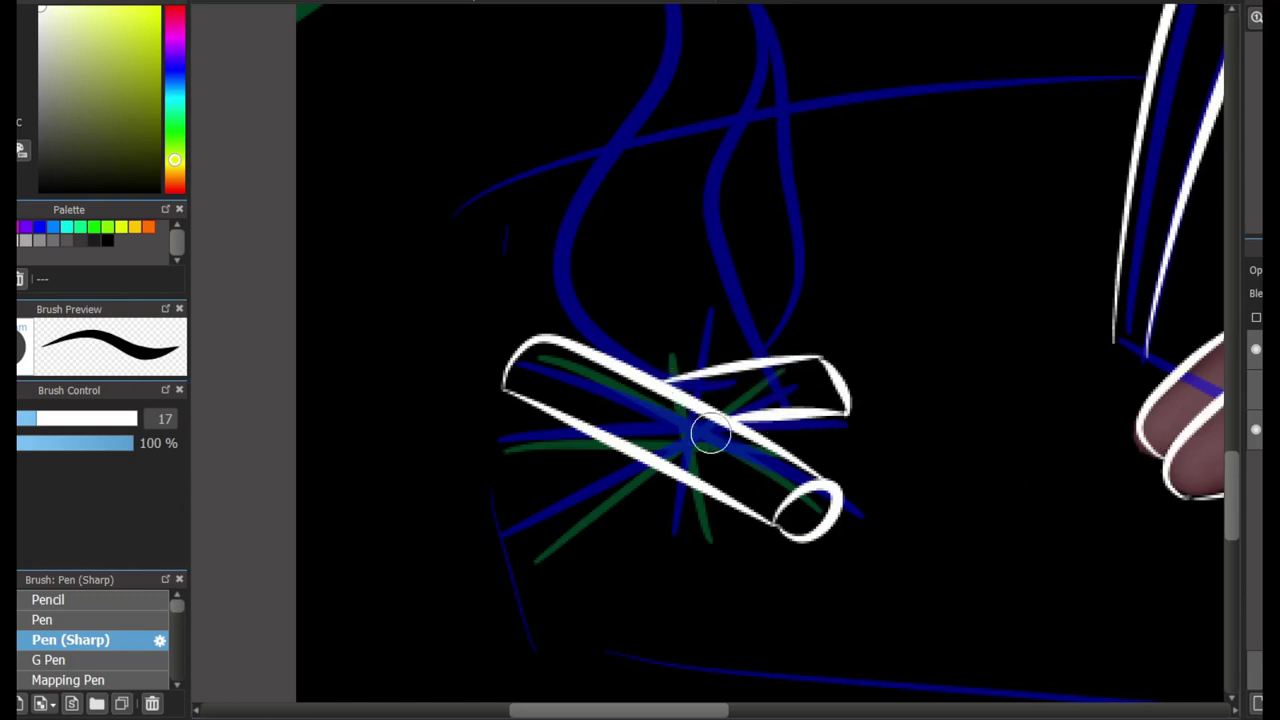
# Ink two shorter logs with oval cut faces projecting forward from under the main campfire log
pyautogui.moveTo(586, 434)
pyautogui.mouseDown()
pyautogui.moveTo(502, 537)
pyautogui.moveTo(588, 560)
pyautogui.moveTo(522, 580)
pyautogui.moveTo(639, 460)
pyautogui.moveTo(525, 575)
pyautogui.mouseUp()
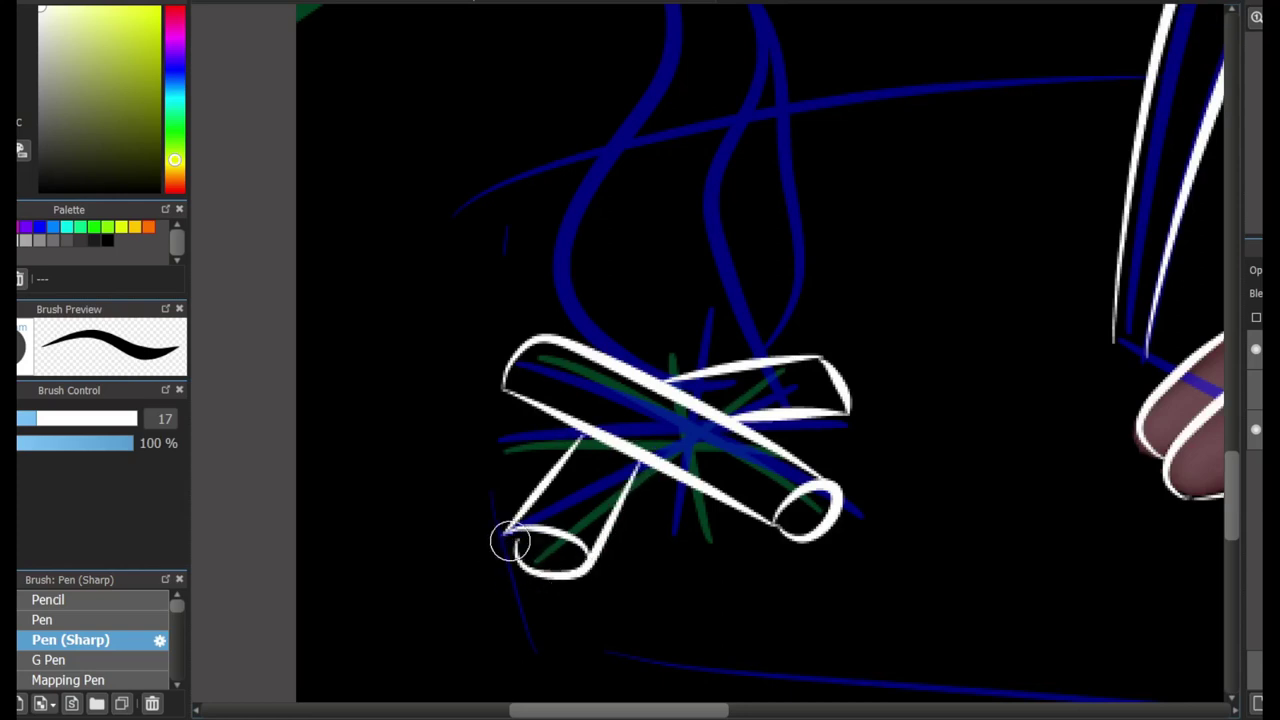
pyautogui.moveTo(724, 507)
pyautogui.mouseDown()
pyautogui.moveTo(718, 550)
pyautogui.moveTo(745, 540)
pyautogui.moveTo(751, 553)
pyautogui.moveTo(621, 543)
pyautogui.moveTo(772, 541)
pyautogui.moveTo(739, 522)
pyautogui.moveTo(634, 577)
pyautogui.mouseUp()
pyautogui.hotkey('ctrl', 'z')
pyautogui.hotkey('ctrl', 'z')
pyautogui.hotkey('ctrl', 'z')
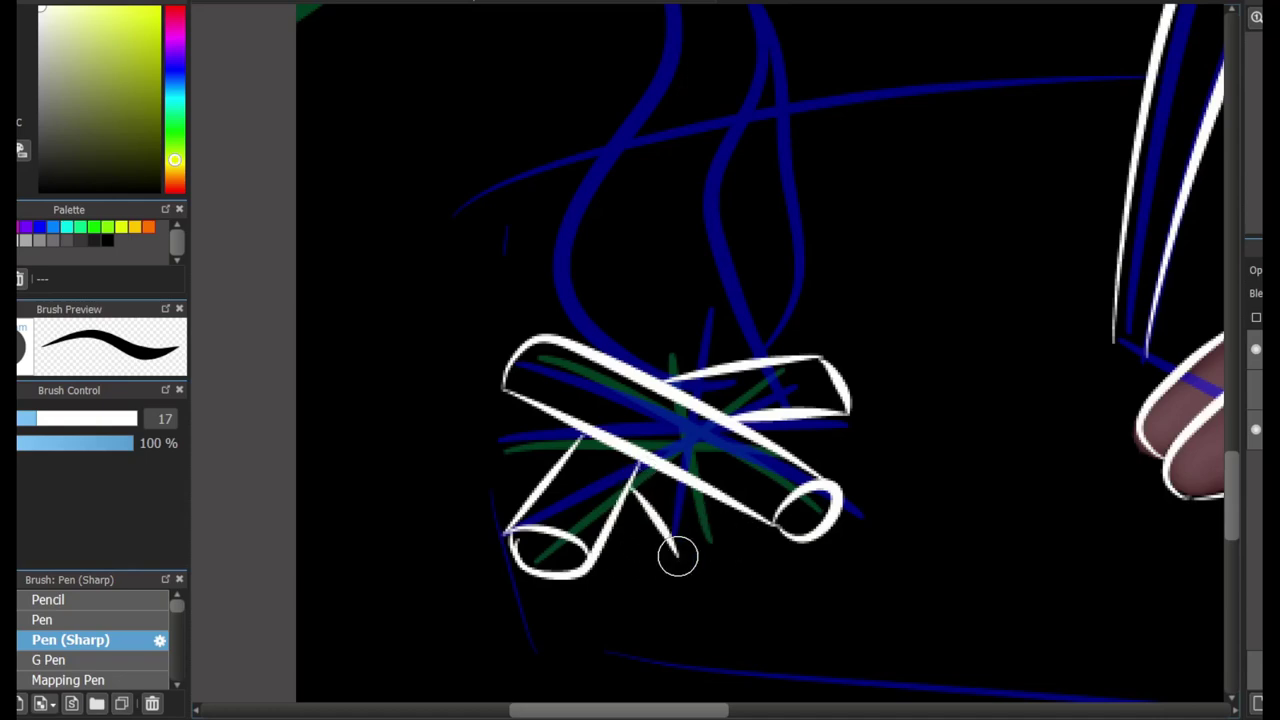
pyautogui.scroll(6, 1065, 530)
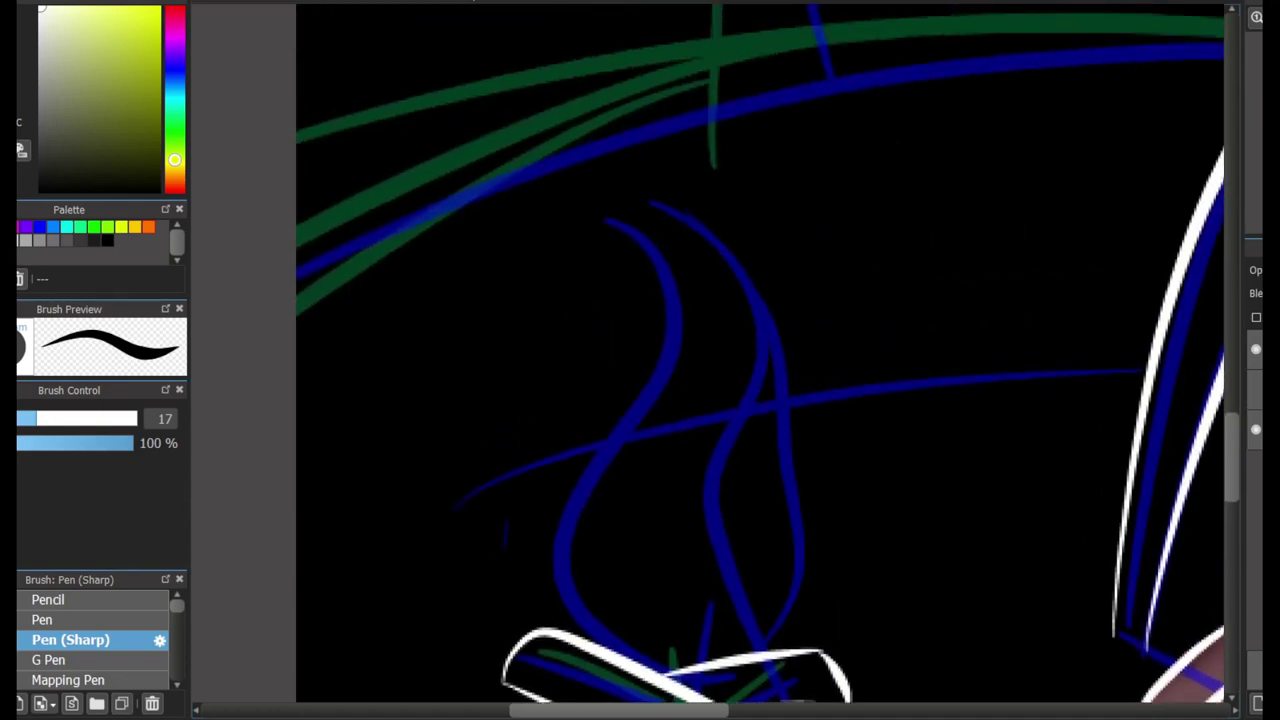
pyautogui.scroll(-4, 749, 411)
pyautogui.scroll(-2, 1210, 263)
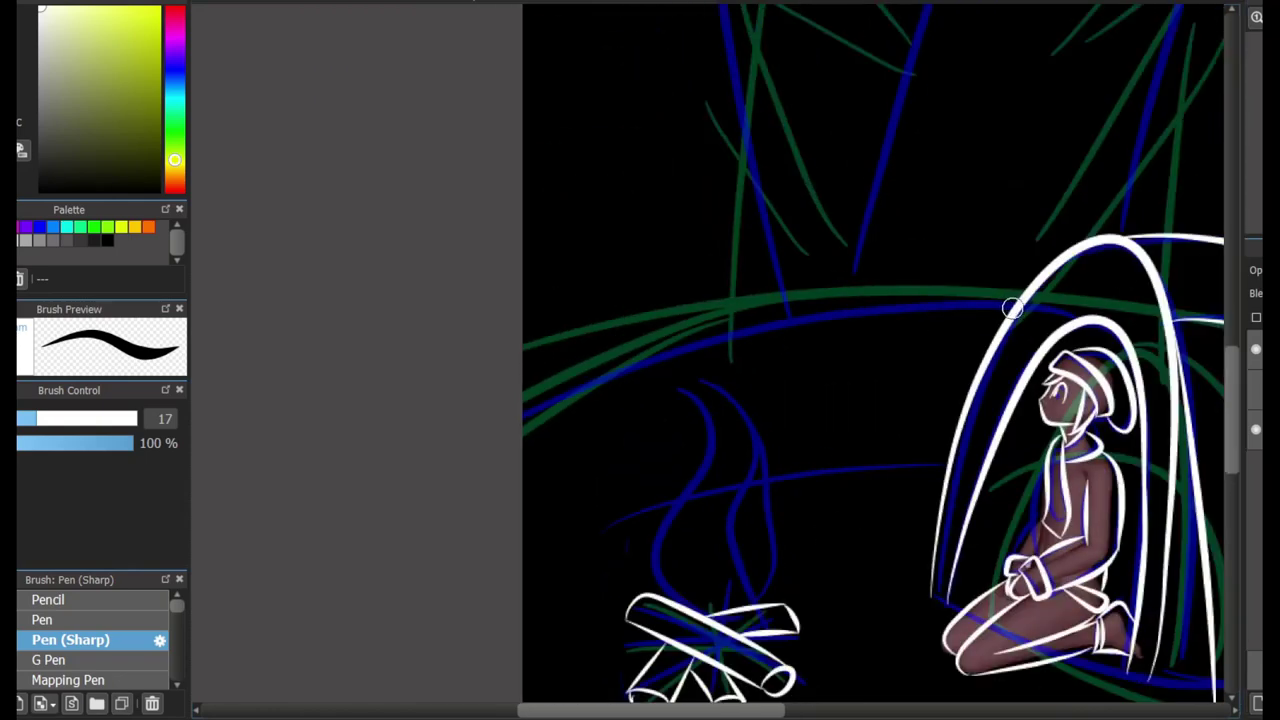
pyautogui.moveTo(1012, 308)
pyautogui.mouseDown()
pyautogui.moveTo(880, 363)
pyautogui.moveTo(563, 369)
pyautogui.mouseUp()
pyautogui.hotkey('ctrl', 'z')
pyautogui.hotkey('ctrl', 'z')
pyautogui.moveTo(1020, 296)
pyautogui.mouseDown()
pyautogui.moveTo(522, 362)
pyautogui.moveTo(524, 382)
pyautogui.mouseUp()
pyautogui.hotkey('ctrl', 'z')
pyautogui.hotkey('ctrl', 'z')
# Ink the tent's front floor edge from the front corner to the stake and extend both arches' rear legs down to it
pyautogui.scroll(-3, 895, 416)
pyautogui.hscroll(3, 980, 565)
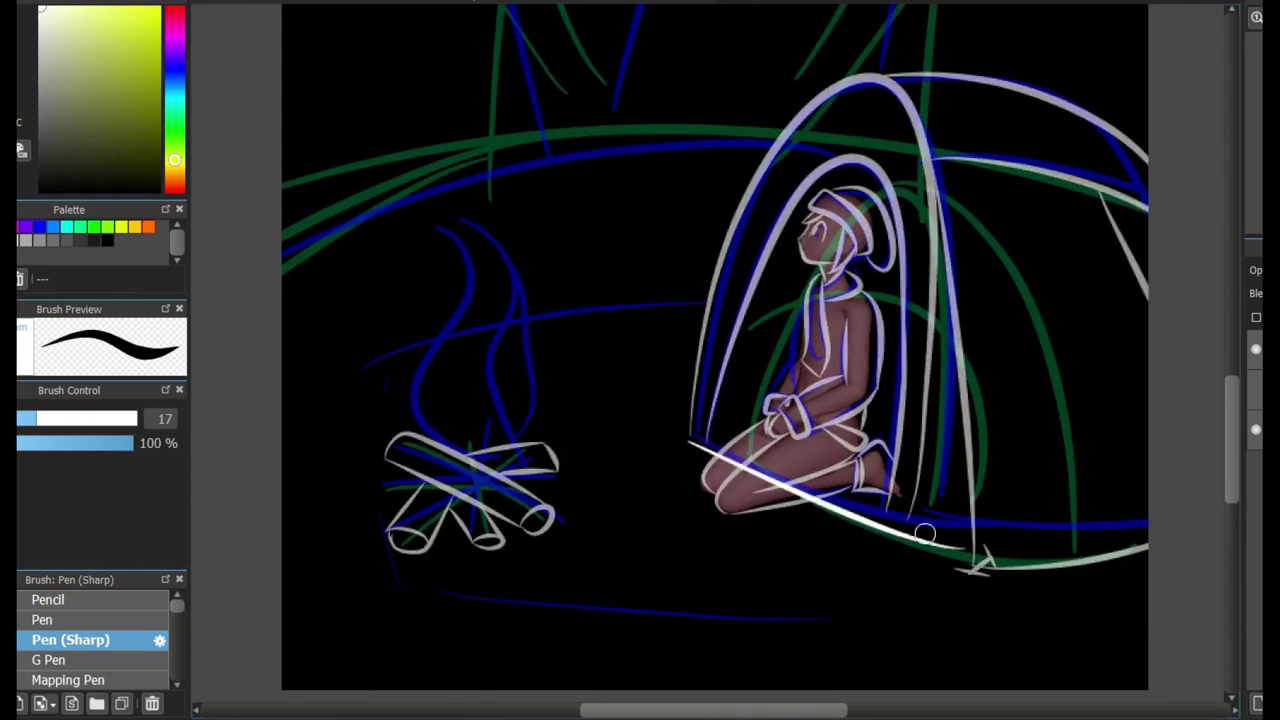
pyautogui.moveTo(766, 491); pyautogui.dragTo(863, 528)
pyautogui.hotkey('ctrl', 'z')
pyautogui.moveTo(692, 440); pyautogui.dragTo(978, 570)
pyautogui.scroll(3, 920, 420)
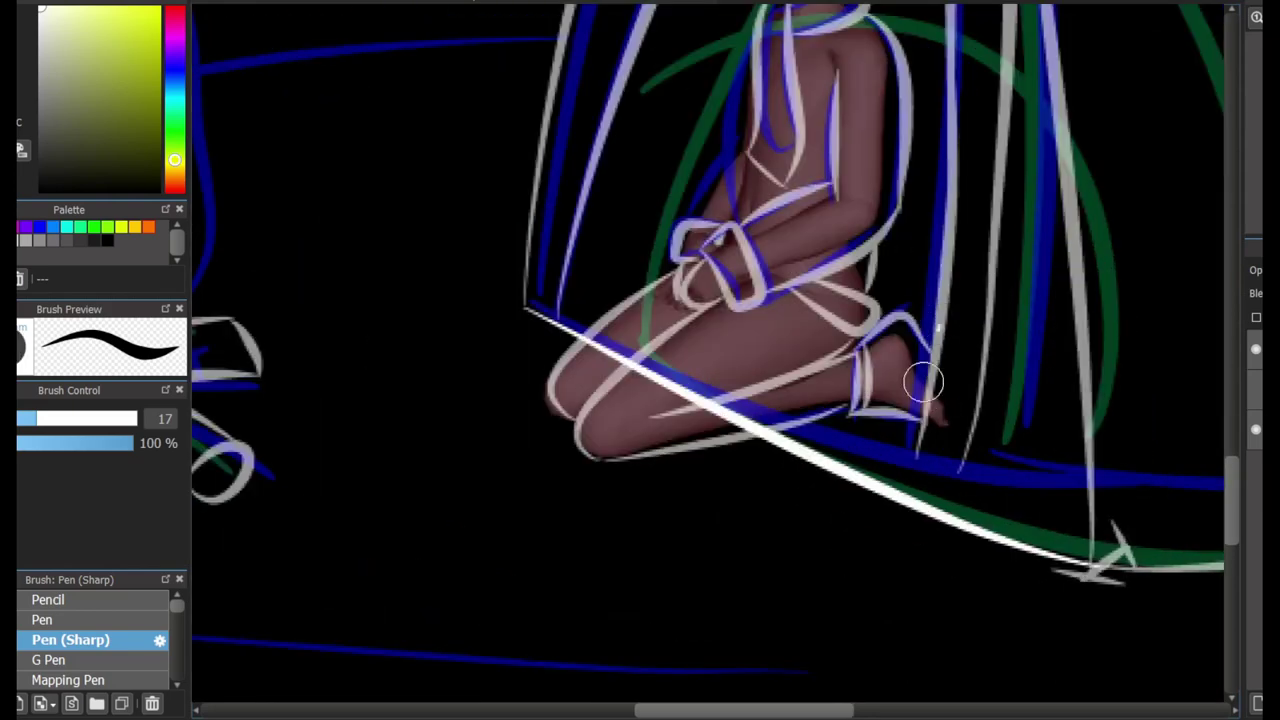
pyautogui.moveTo(910, 492); pyautogui.dragTo(940, 362)
pyautogui.moveTo(942, 510); pyautogui.dragTo(982, 378)
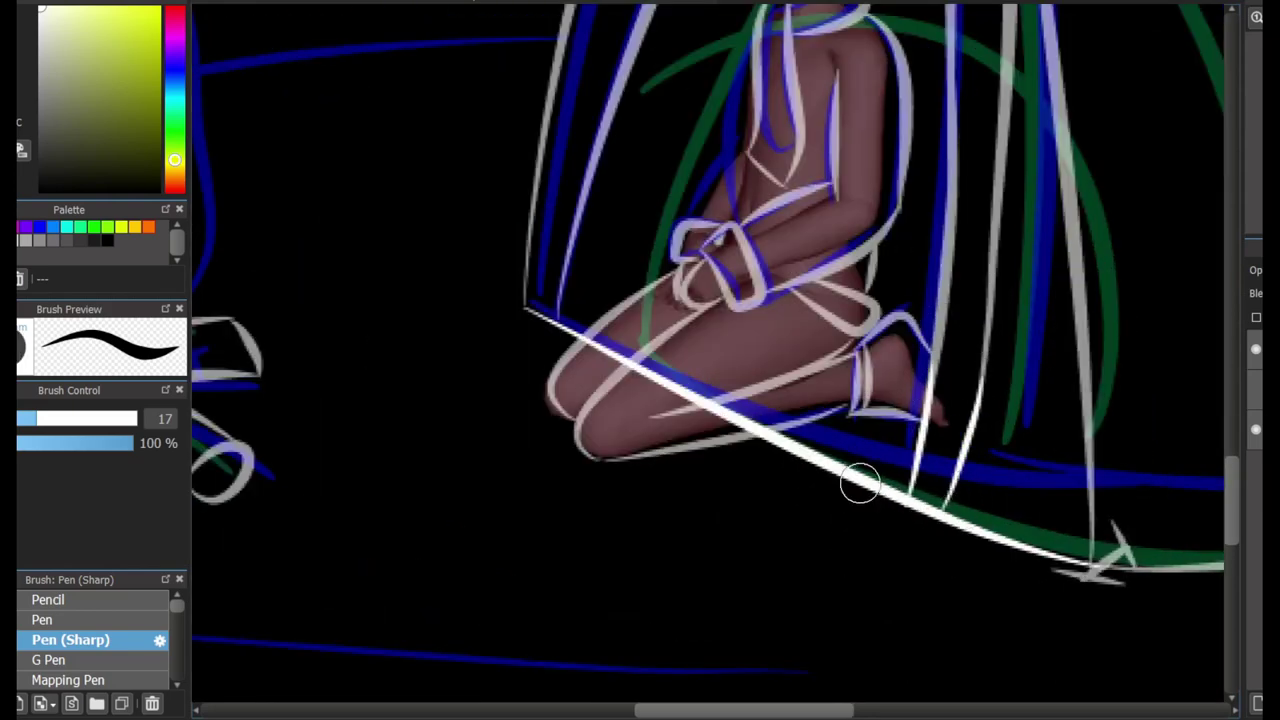
# Erase the part of the tent's floor edge that crosses the figure's legs
pyautogui.scroll(3, 723, 407)
pyautogui.press('e')
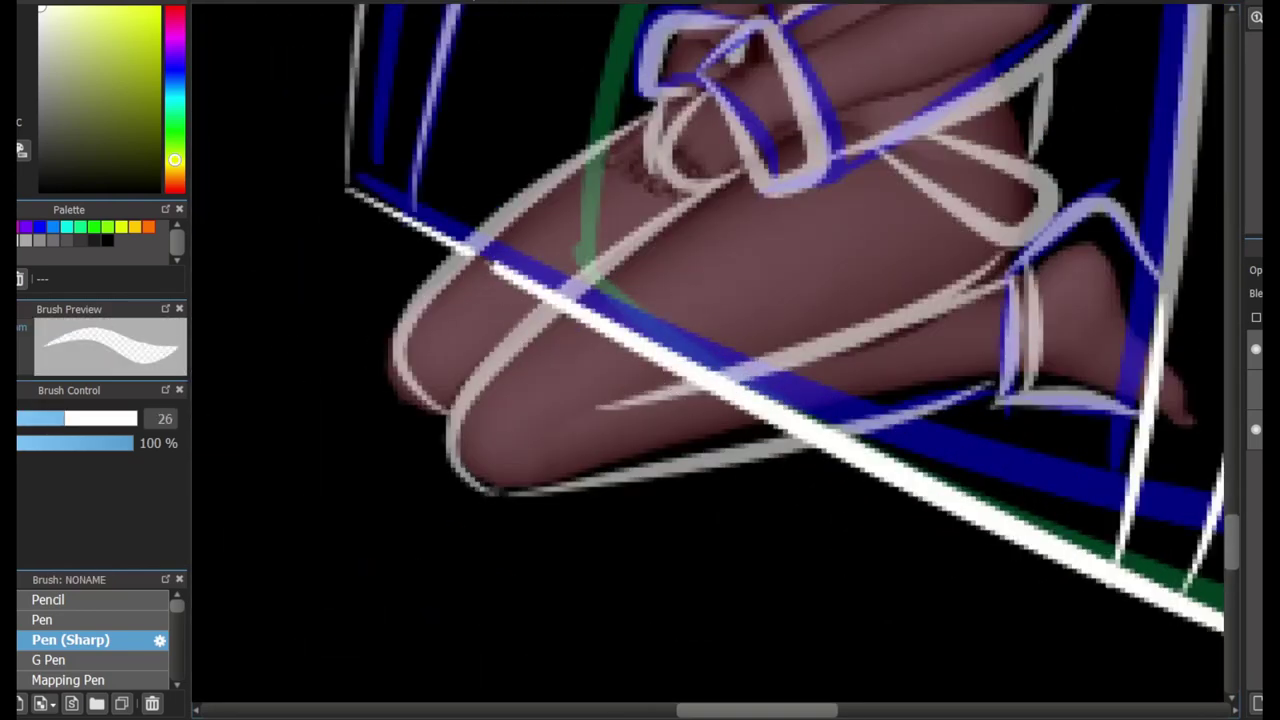
pyautogui.moveTo(470, 250)
pyautogui.mouseDown()
pyautogui.moveTo(763, 437)
pyautogui.moveTo(820, 440)
pyautogui.mouseUp()
pyautogui.moveTo(708, 367); pyautogui.dragTo(666, 277)
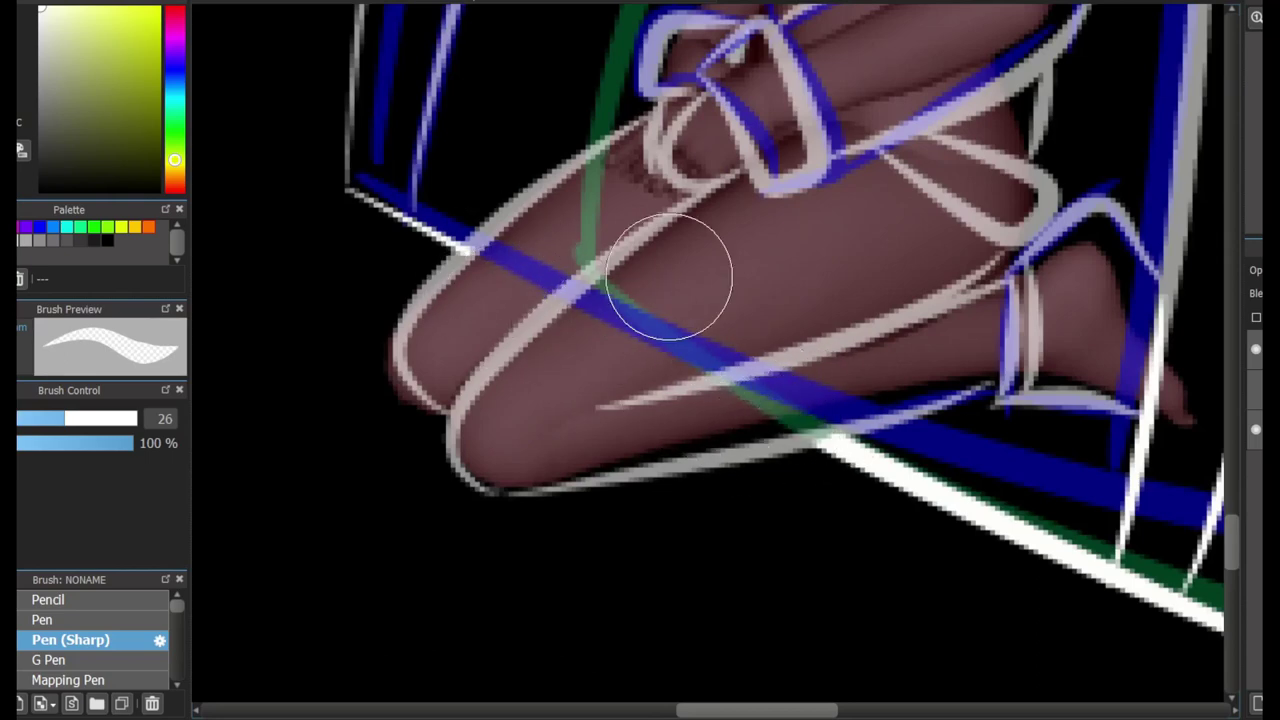
# Ink the curved horizon line in white from the tent opening across to the canvas edge behind the campfire
pyautogui.scroll(-5, 666, 277)
pyautogui.press('b')
pyautogui.scroll(2, 984, 307)
pyautogui.moveTo(1052, 257); pyautogui.dragTo(522, 350)
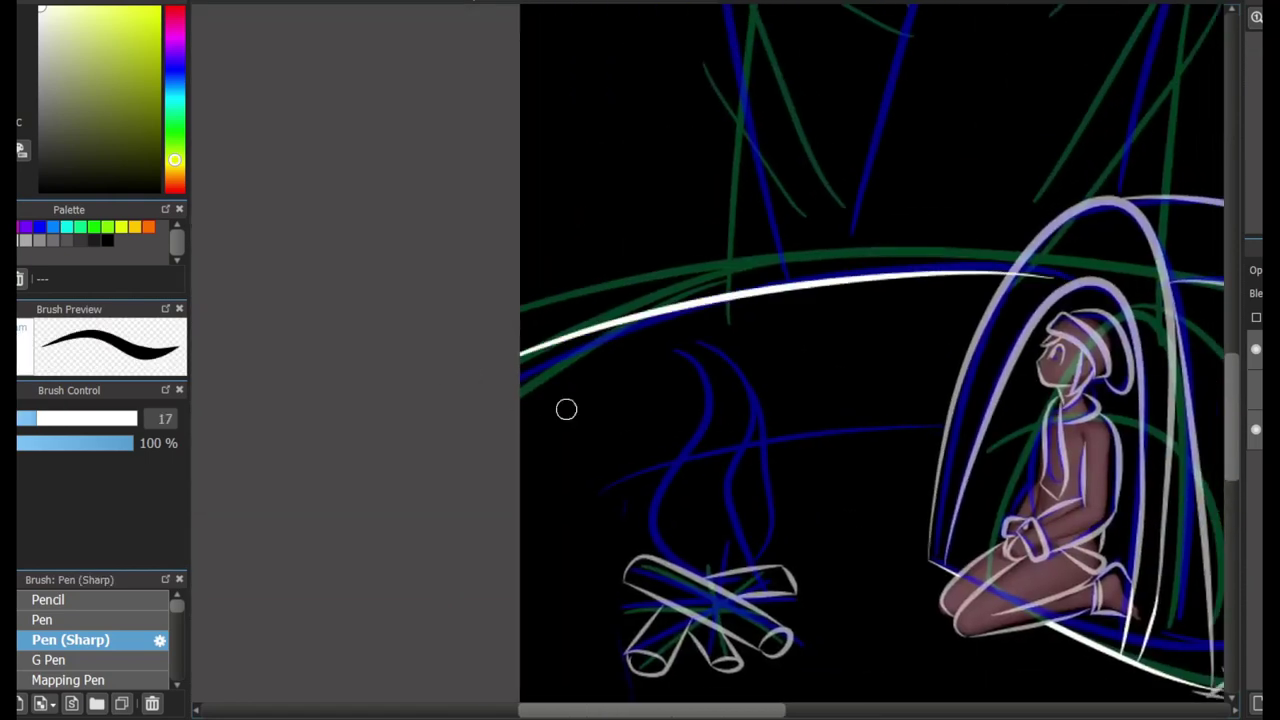
pyautogui.hotkey('ctrl', 'z')
pyautogui.moveTo(1090, 270); pyautogui.dragTo(522, 350)
# Erase the end of the horizon line that overlaps the tent between the outer and inner arches
pyautogui.press('e')
pyautogui.scroll(3, 1097, 354)
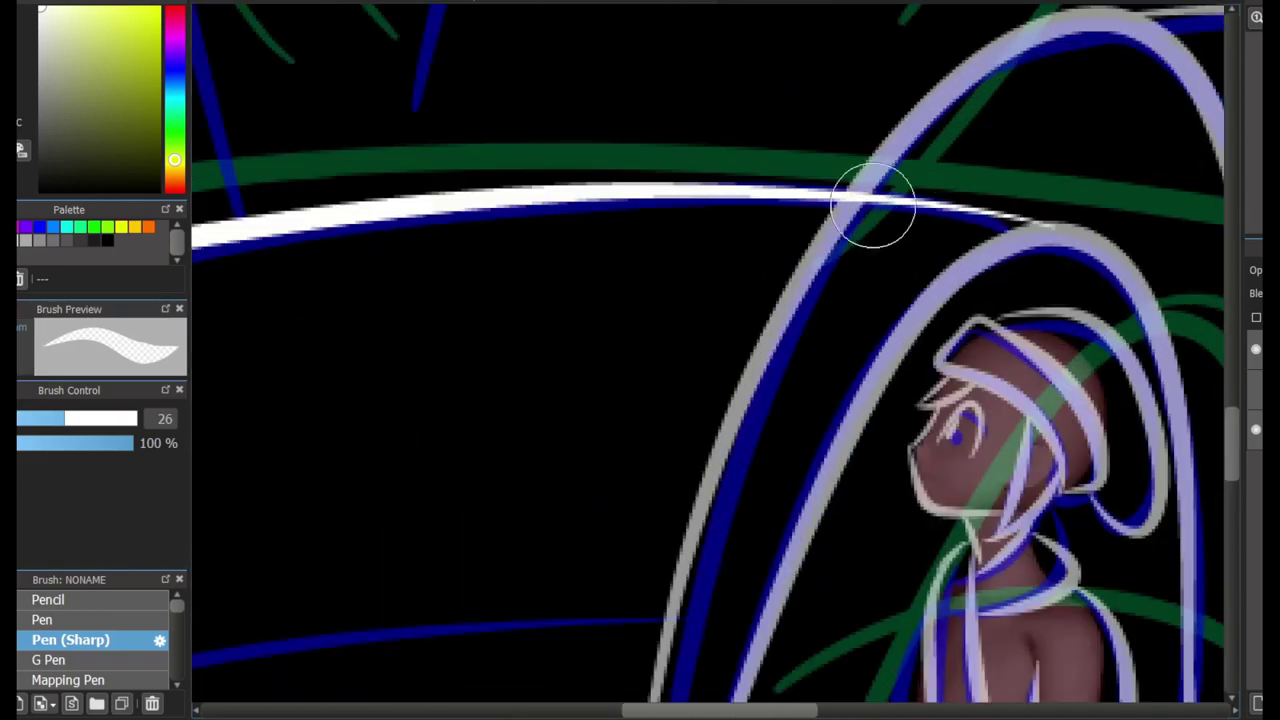
pyautogui.moveTo(871, 200); pyautogui.dragTo(1057, 214)
pyautogui.press('b')
pyautogui.scroll(-3, 690, 395)
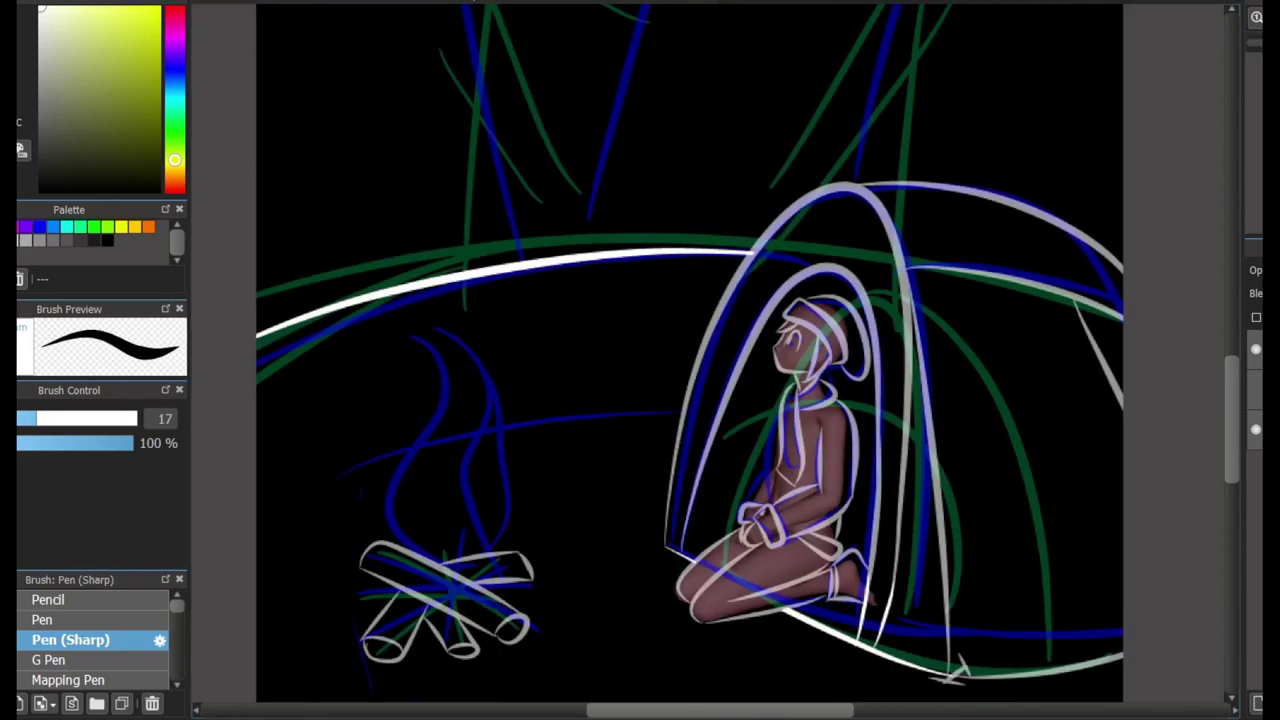
# Switch the drawing colour to pure red and ink the flame's outer S-curve on the side away from the tent
pyautogui.scroll(4, 371, 334)
pyautogui.click(174, 10)
pyautogui.click(157, 10)
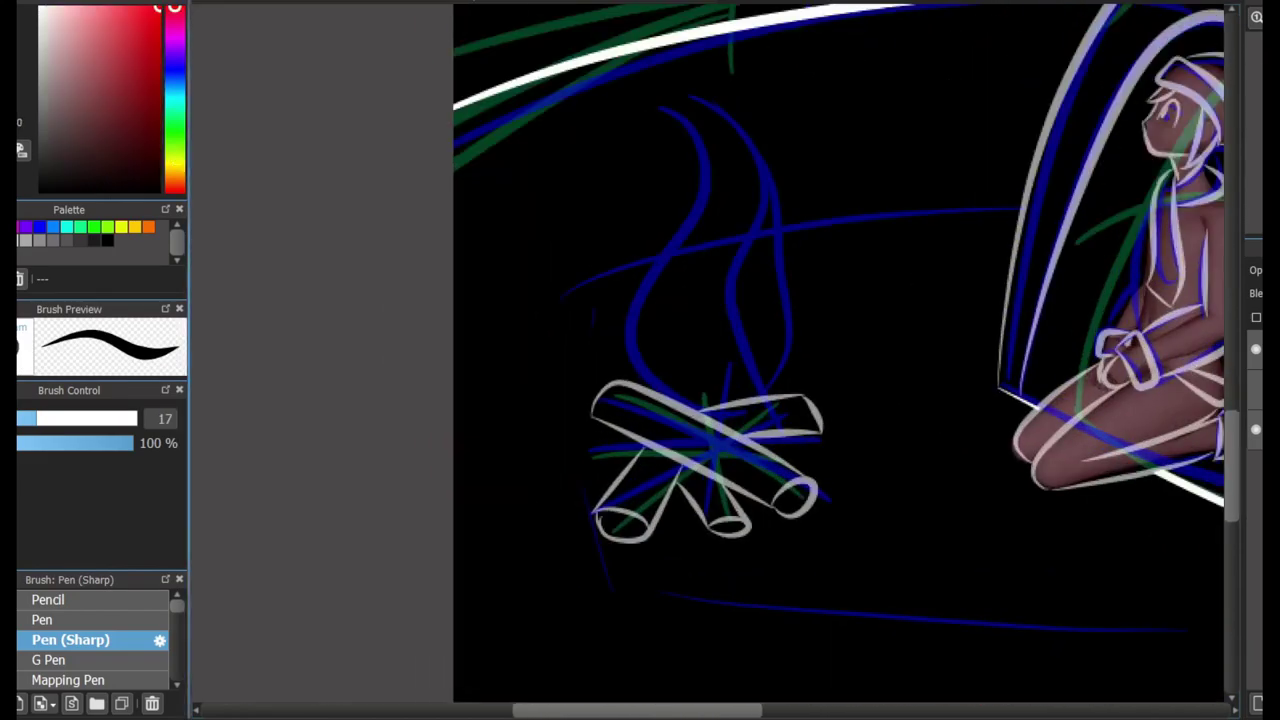
pyautogui.scroll(2, 749, 367)
pyautogui.moveTo(720, 468); pyautogui.dragTo(666, 80)
pyautogui.scroll(2, 953, 319)
pyautogui.hotkey('ctrl', 'z')
pyautogui.moveTo(284, 180)
pyautogui.mouseDown()
pyautogui.moveTo(429, 63)
pyautogui.moveTo(551, 543)
pyautogui.moveTo(669, 314)
pyautogui.moveTo(478, 24)
pyautogui.mouseUp()
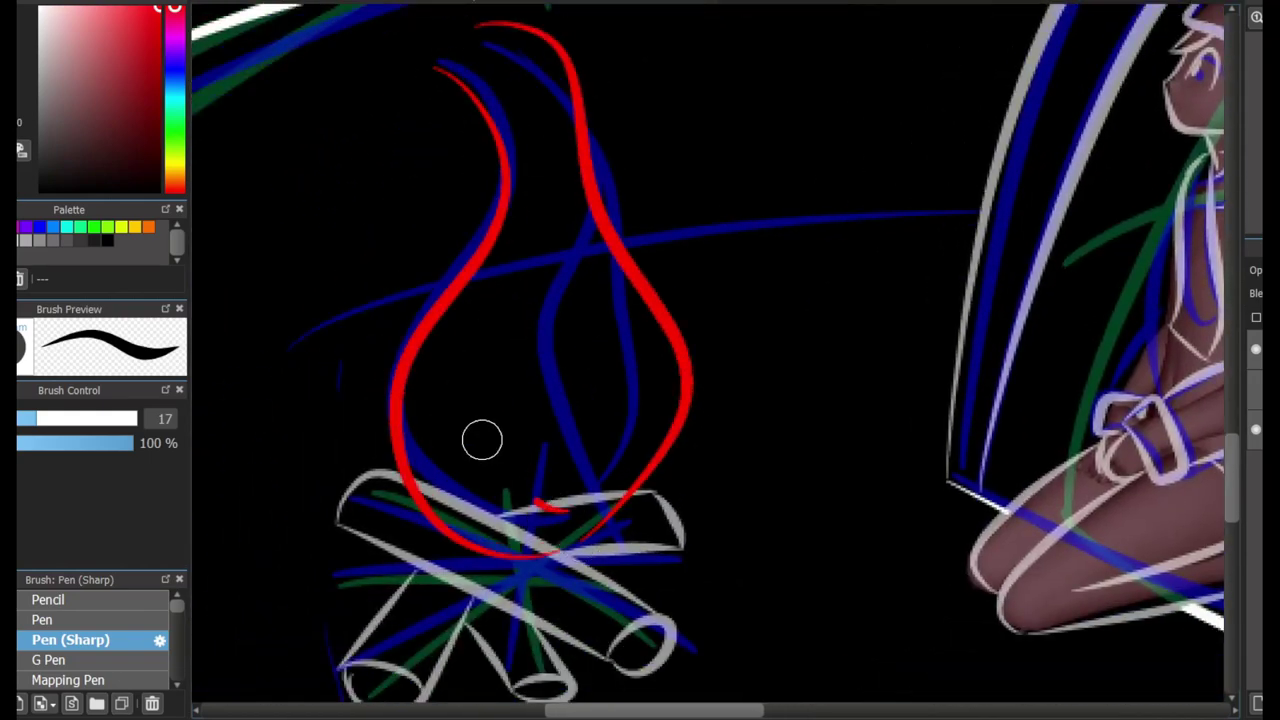
pyautogui.moveTo(480, 437); pyautogui.dragTo(545, 145)
pyautogui.hotkey('ctrl', 'z')
pyautogui.hotkey('ctrl', 'z')
pyautogui.moveTo(611, 517); pyautogui.dragTo(498, 38)
pyautogui.moveTo(546, 520); pyautogui.dragTo(480, 180)
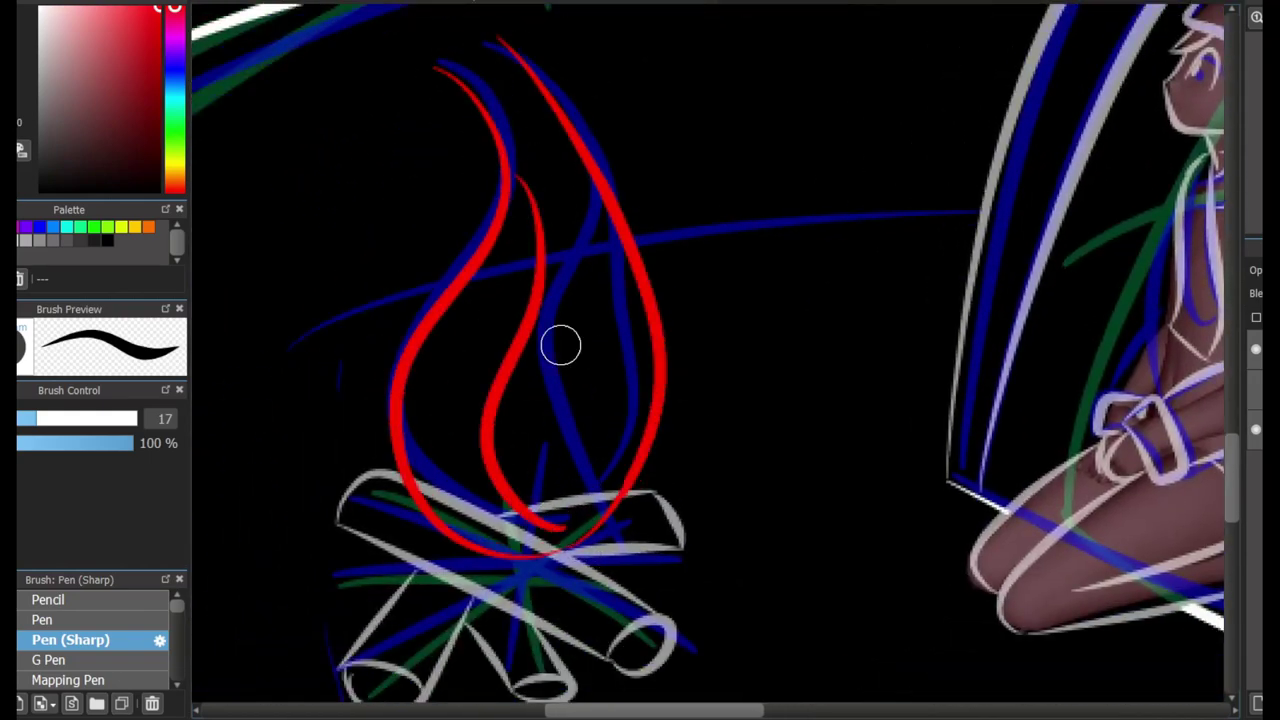
pyautogui.hotkey('ctrl', 'z')
pyautogui.moveTo(585, 515); pyautogui.dragTo(506, 123)
pyautogui.hotkey('ctrl', 'z')
pyautogui.hotkey('ctrl', 'z')
pyautogui.moveTo(476, 46); pyautogui.dragTo(512, 440)
pyautogui.hotkey('ctrl', 'z')
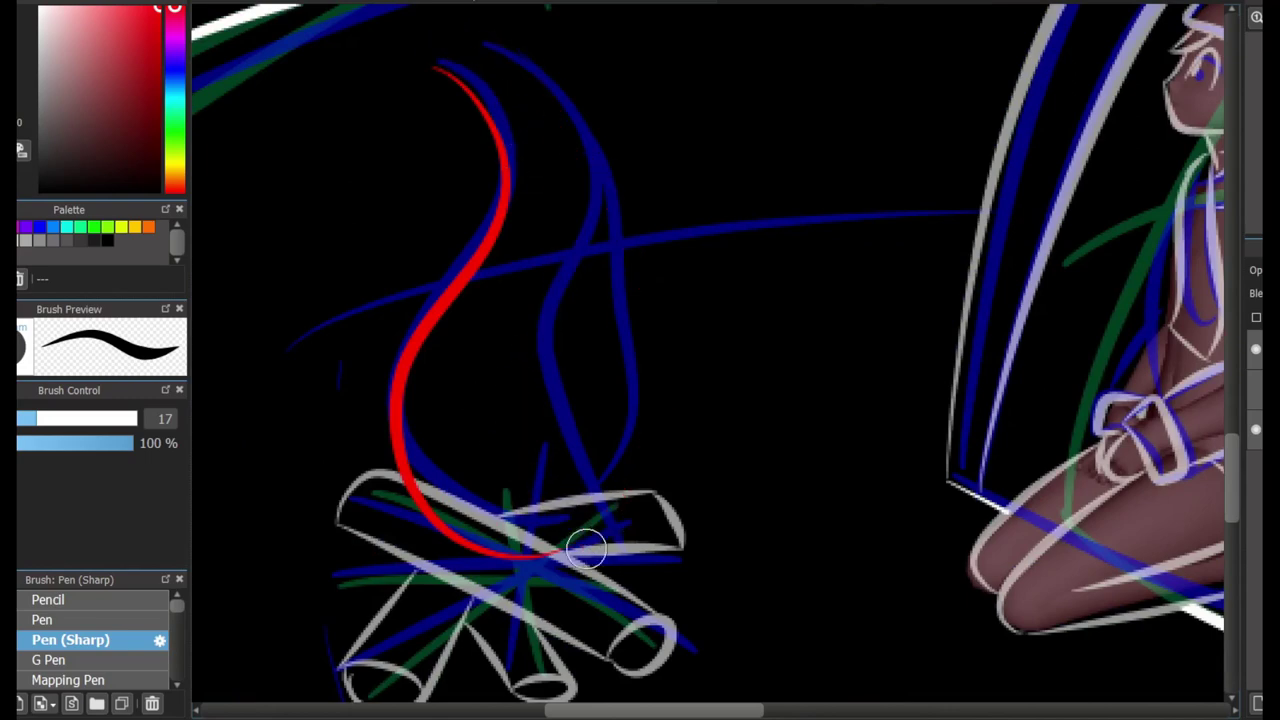
# Ink the flame's tent-side contour up to its tip and a smaller curved tongue inside it in red
pyautogui.moveTo(586, 545); pyautogui.dragTo(451, 14)
pyautogui.moveTo(583, 488)
pyautogui.mouseDown()
pyautogui.moveTo(449, 426)
pyautogui.moveTo(527, 148)
pyautogui.mouseUp()
pyautogui.hscroll(-2, 1135, 420)
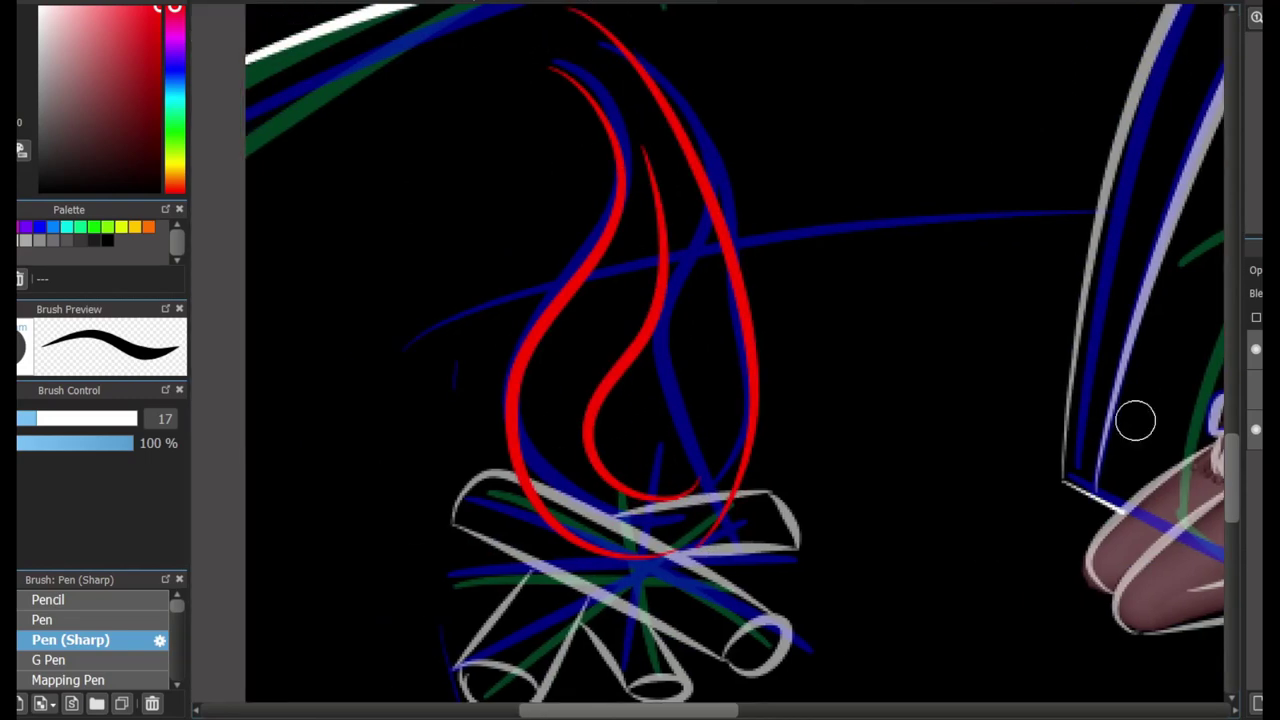
# Scatter short red spark strokes rising above the flame into the sky
pyautogui.scroll(6, 913, 334)
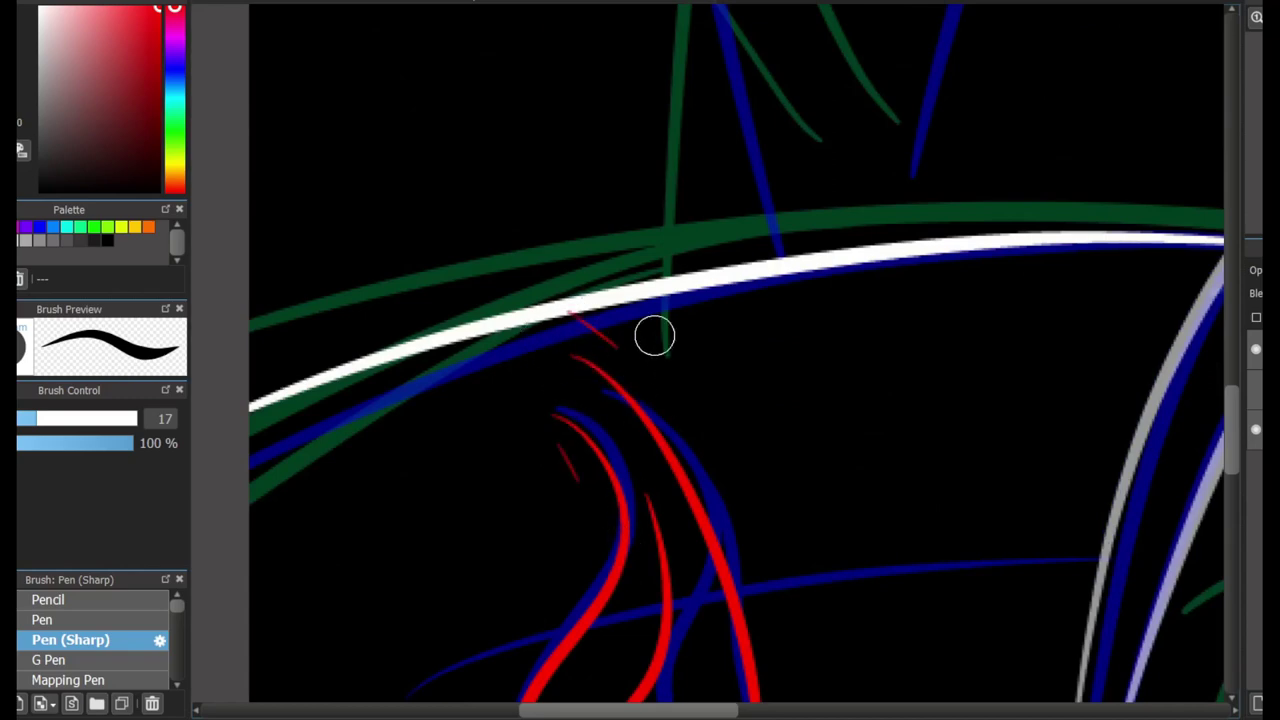
pyautogui.scroll(9, 552, 166)
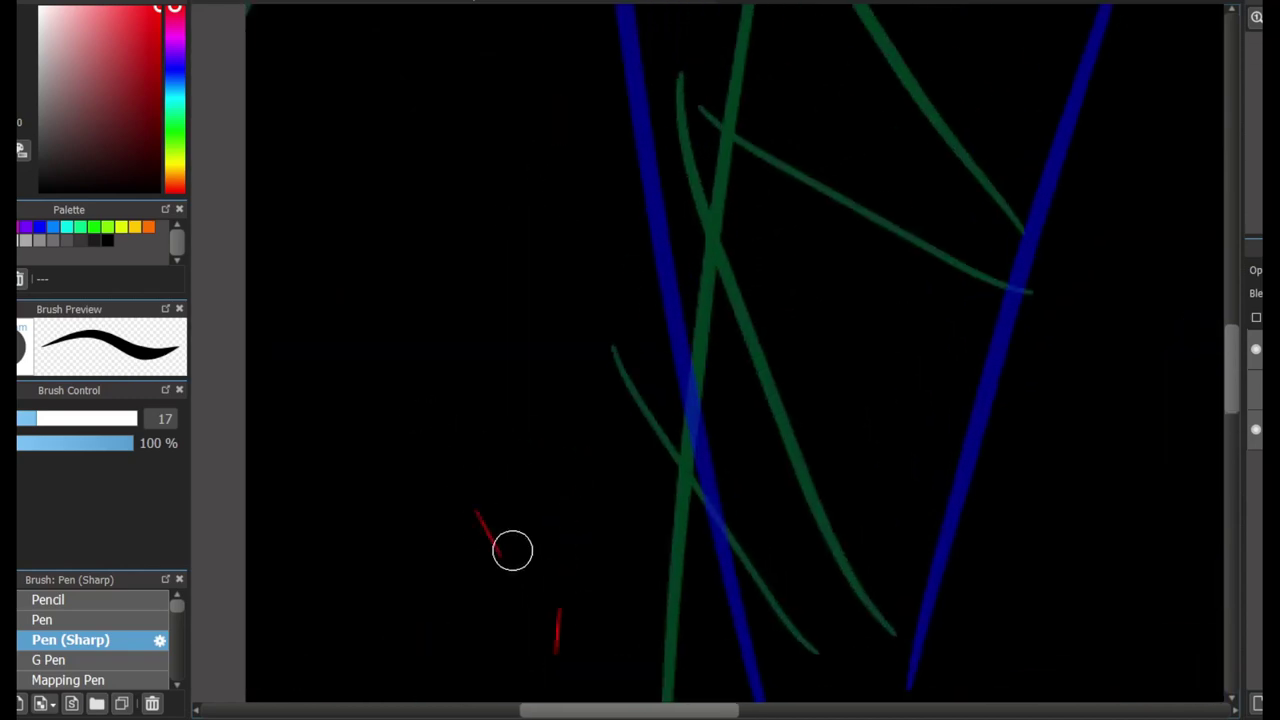
pyautogui.hscroll(-1, 354, 309)
pyautogui.hscroll(-4, 500, 305)
pyautogui.hscroll(8, 650, 300)
# Ink the sides and tip of the tall pointed hat below the Camping title in red
pyautogui.scroll(5, 700, 300)
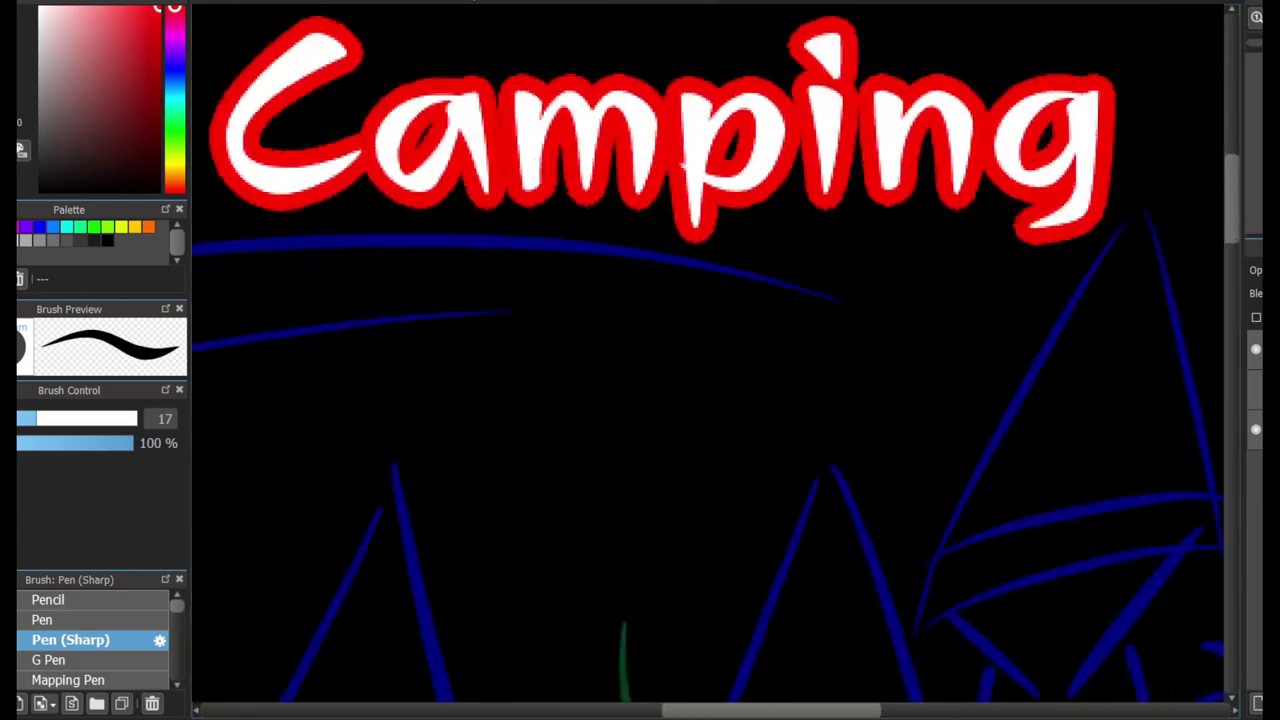
pyautogui.scroll(-1, 826, 293)
pyautogui.moveTo(602, 427)
pyautogui.mouseDown()
pyautogui.moveTo(760, 127)
pyautogui.moveTo(881, 330)
pyautogui.moveTo(737, 378)
pyautogui.moveTo(839, 60)
pyautogui.moveTo(900, 371)
pyautogui.mouseUp()
pyautogui.hotkey('ctrl', 'z')
# Switch the drawing colour to white and ink the upper edge and short ends of the pointed hat's brim
pyautogui.press('x')
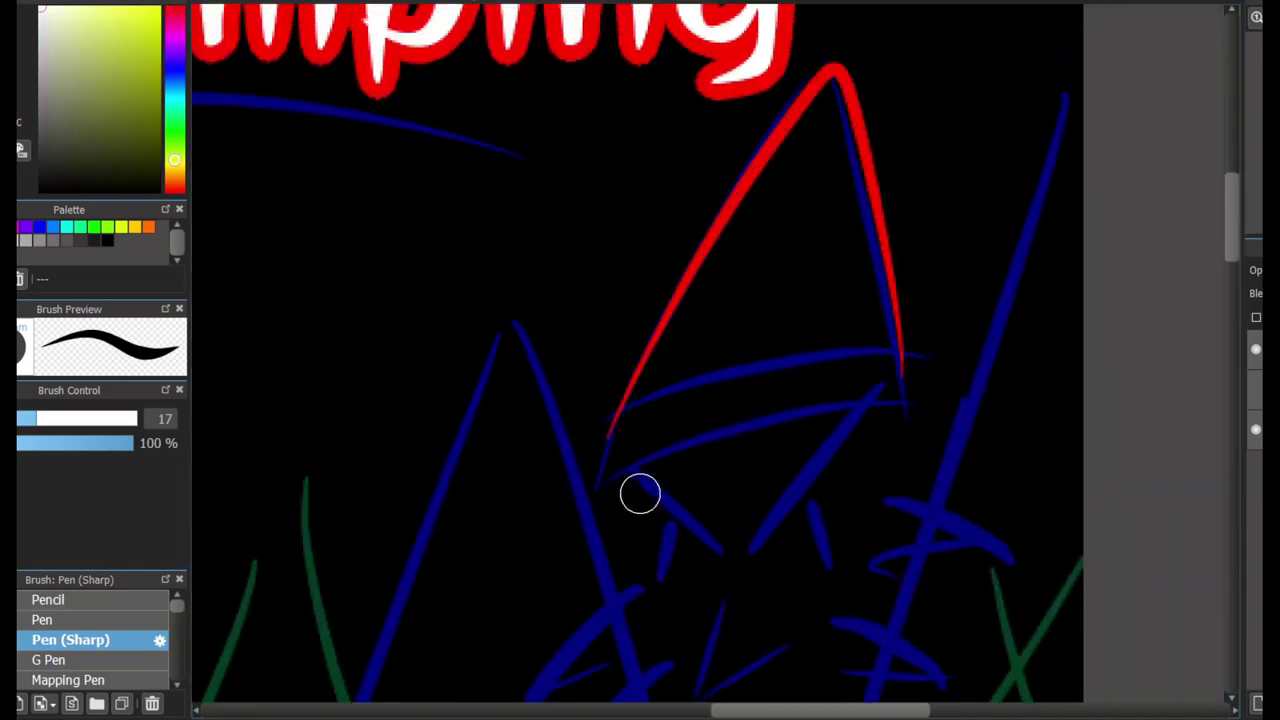
pyautogui.moveTo(600, 478)
pyautogui.mouseDown()
pyautogui.moveTo(838, 355)
pyautogui.moveTo(906, 398)
pyautogui.mouseUp()
pyautogui.hotkey('ctrl', 'z')
pyautogui.moveTo(601, 462)
pyautogui.mouseDown()
pyautogui.moveTo(812, 364)
pyautogui.moveTo(905, 400)
pyautogui.mouseUp()
pyautogui.hotkey('ctrl', 'z')
pyautogui.moveTo(596, 486)
pyautogui.mouseDown()
pyautogui.moveTo(845, 354)
pyautogui.moveTo(886, 391)
pyautogui.moveTo(893, 360)
pyautogui.mouseUp()
pyautogui.hotkey('ctrl', 'z')
pyautogui.scroll(2, 880, 385)
pyautogui.moveTo(785, 345); pyautogui.dragTo(916, 398)
pyautogui.hotkey('ctrl', 'z')
pyautogui.moveTo(919, 338); pyautogui.dragTo(923, 403)
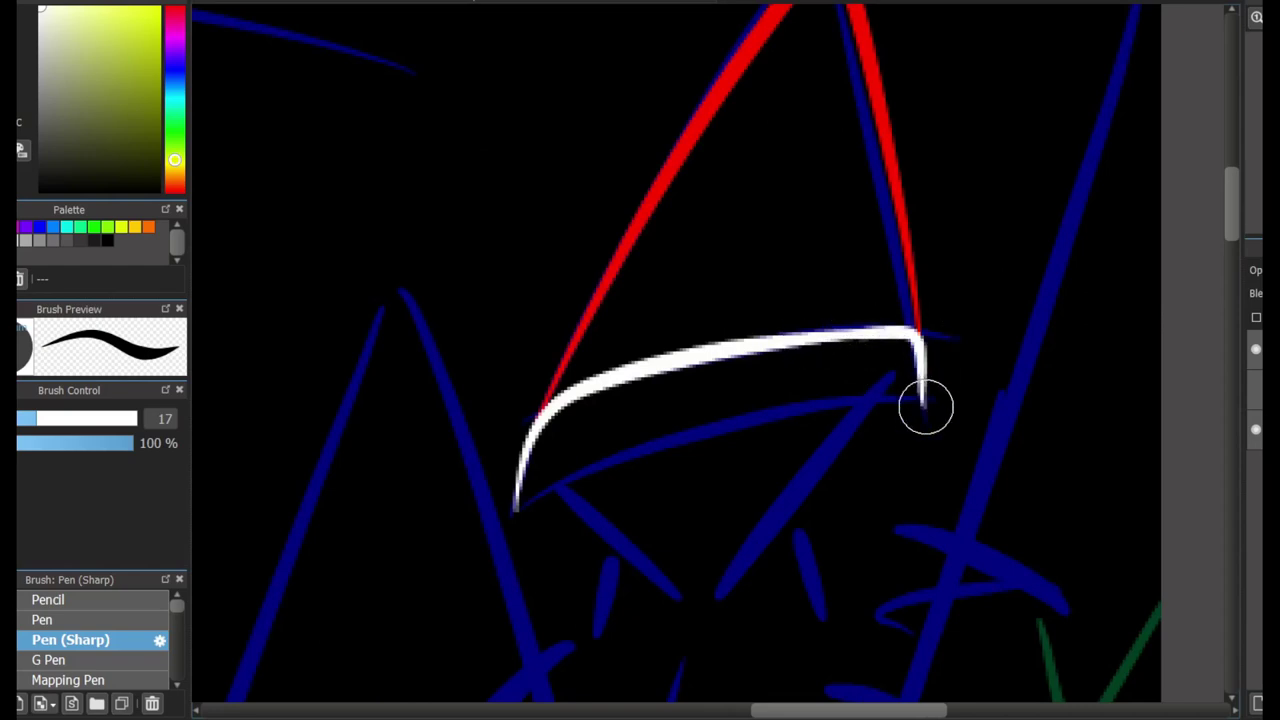
# Ink the lower edge of the hat brim and a V-shaped stroke beneath it in white
pyautogui.moveTo(530, 508)
pyautogui.mouseDown()
pyautogui.moveTo(877, 411)
pyautogui.moveTo(714, 600)
pyautogui.mouseUp()
pyautogui.hotkey('ctrl', 'z')
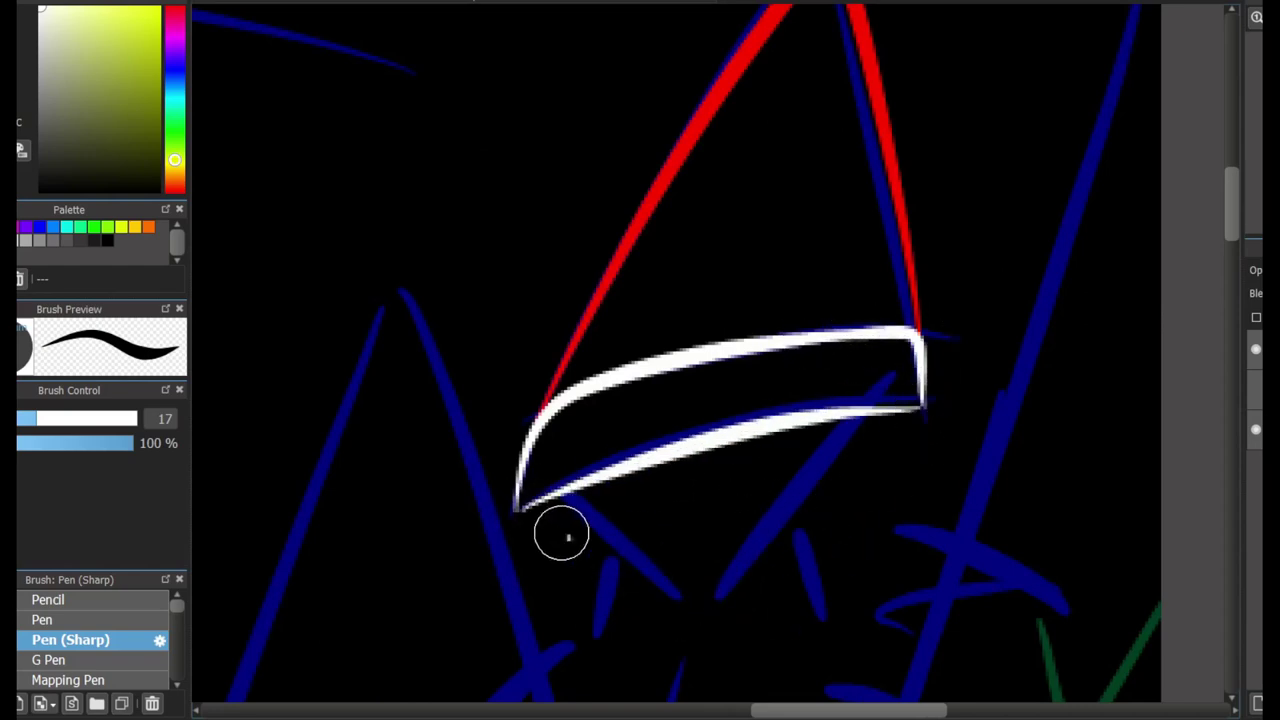
pyautogui.moveTo(566, 534); pyautogui.dragTo(843, 486)
pyautogui.scroll(-5, 973, 576)
pyautogui.scroll(4, 906, 194)
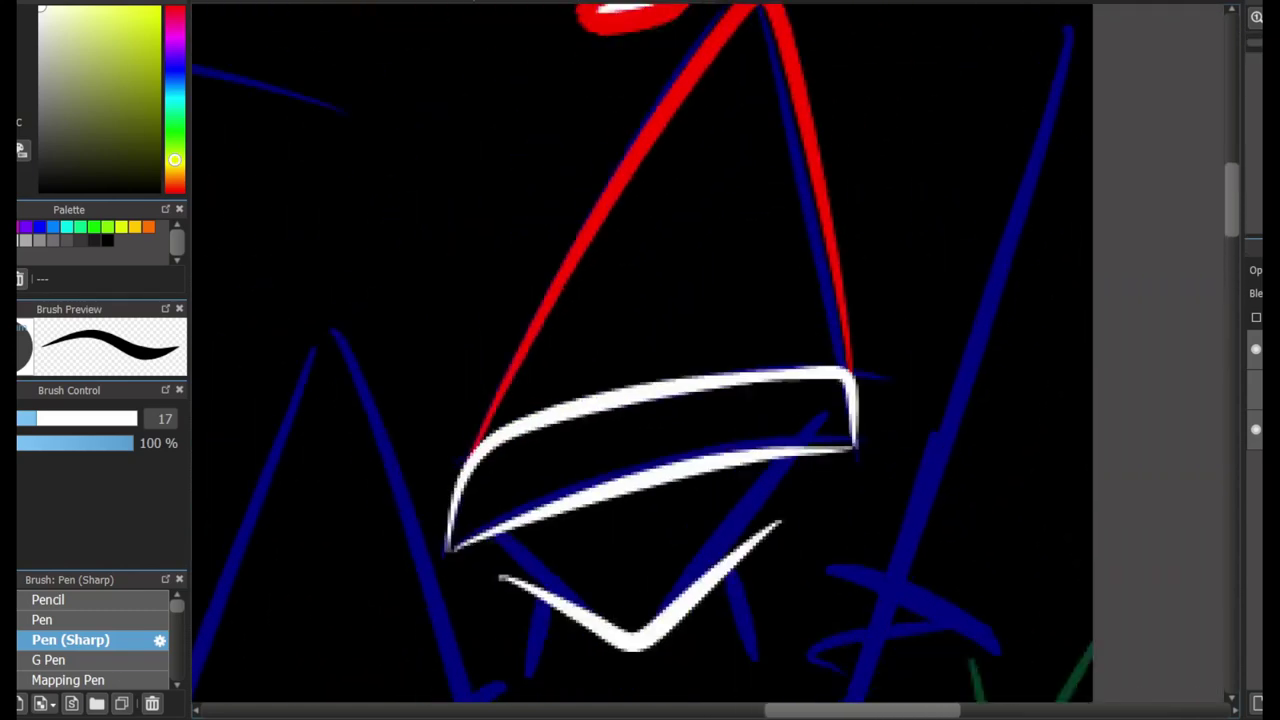
# Ink the pointed top of the tree nearest the campfire and the edge of its second tier in white
pyautogui.scroll(-3, 906, 194)
pyautogui.scroll(3, 620, 360)
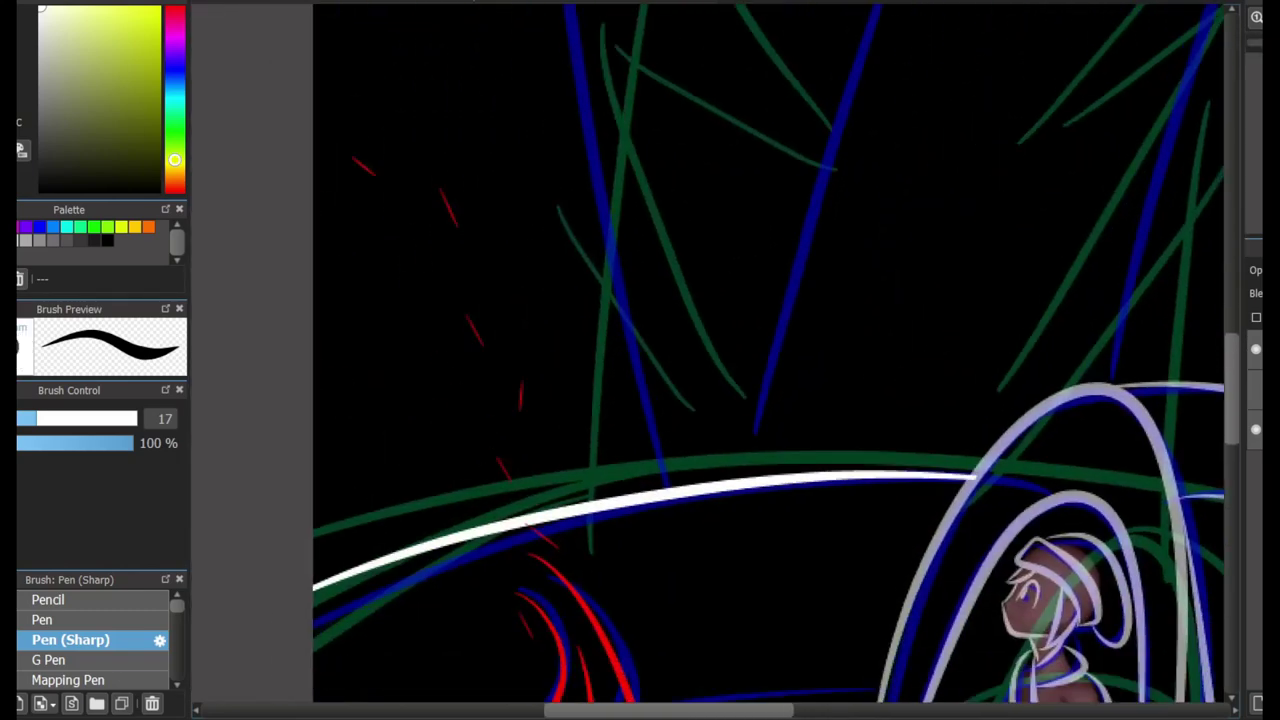
pyautogui.moveTo(575, 403)
pyautogui.mouseDown()
pyautogui.moveTo(757, 48)
pyautogui.moveTo(903, 514)
pyautogui.mouseUp()
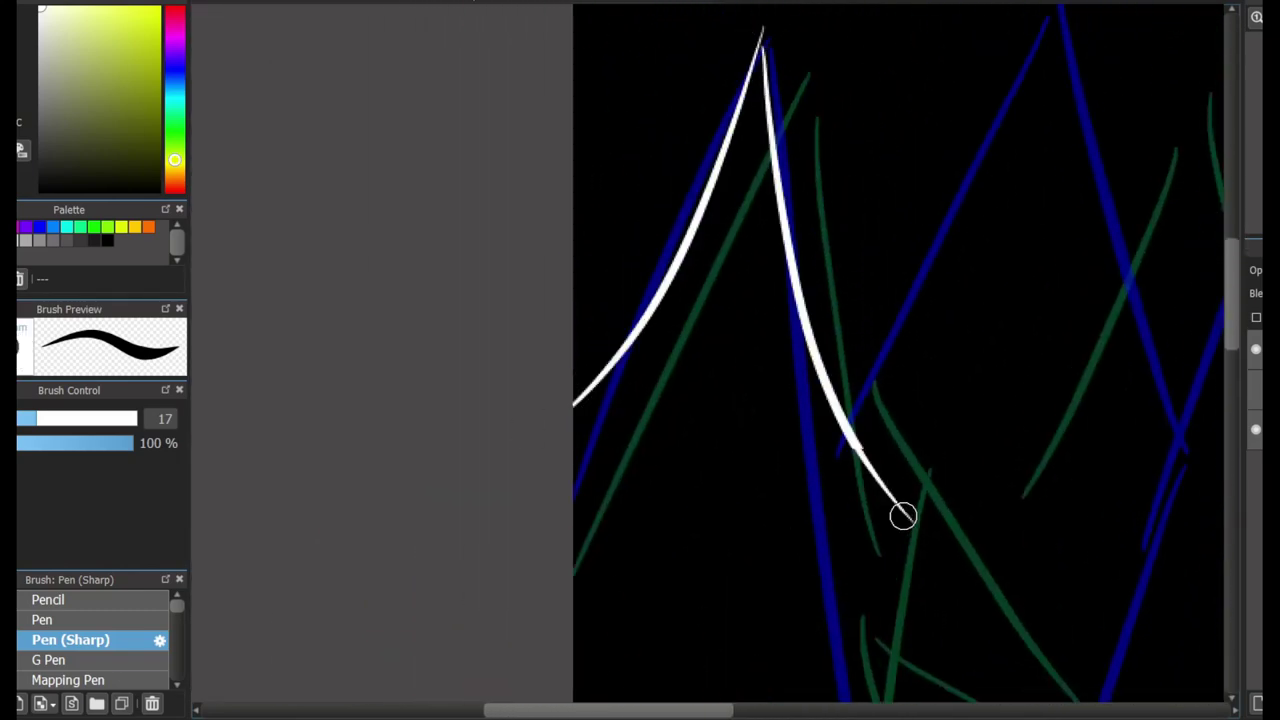
pyautogui.moveTo(777, 423); pyautogui.dragTo(909, 520)
pyautogui.scroll(-3, 1211, 349)
pyautogui.moveTo(814, 243); pyautogui.dragTo(911, 506)
pyautogui.hotkey('ctrl', 'z')
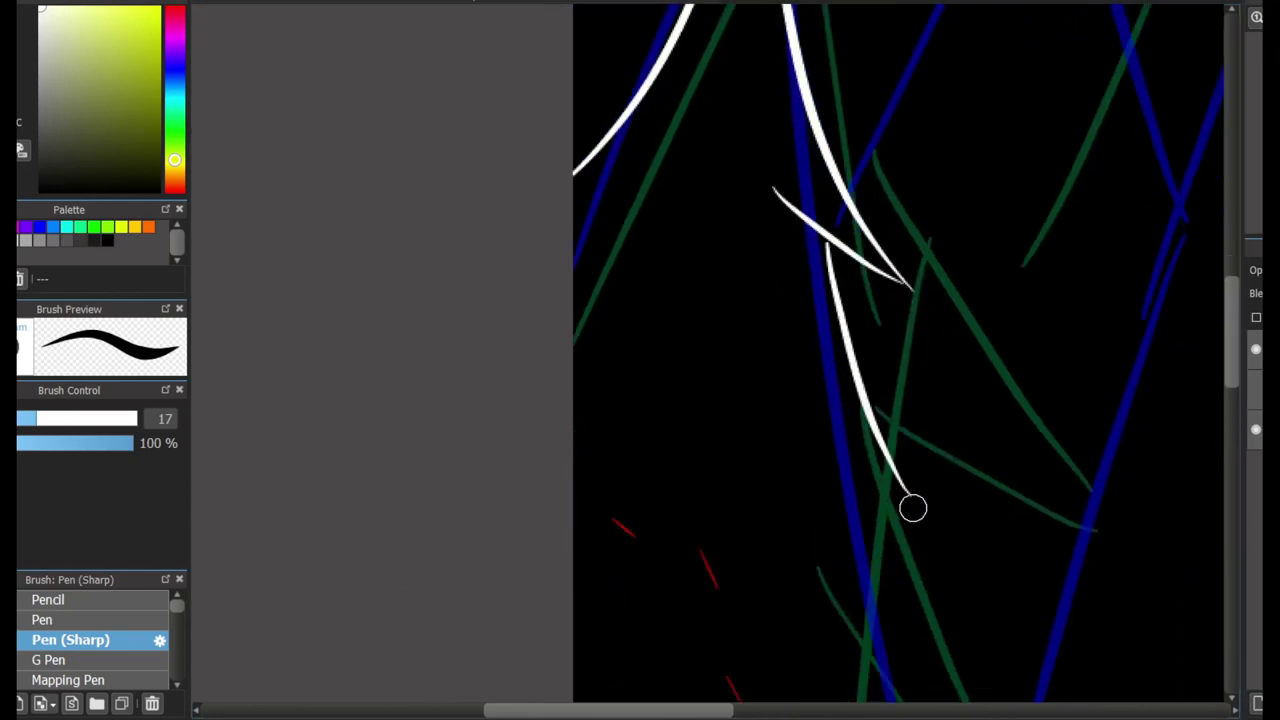
# Ink the campfire-side tree's lower branch tiers to the horizon, plus short branch strokes at the canvas edge
pyautogui.moveTo(726, 366); pyautogui.dragTo(903, 491)
pyautogui.scroll(-4, 1189, 354)
pyautogui.moveTo(818, 158)
pyautogui.mouseDown()
pyautogui.moveTo(962, 426)
pyautogui.moveTo(737, 347)
pyautogui.mouseUp()
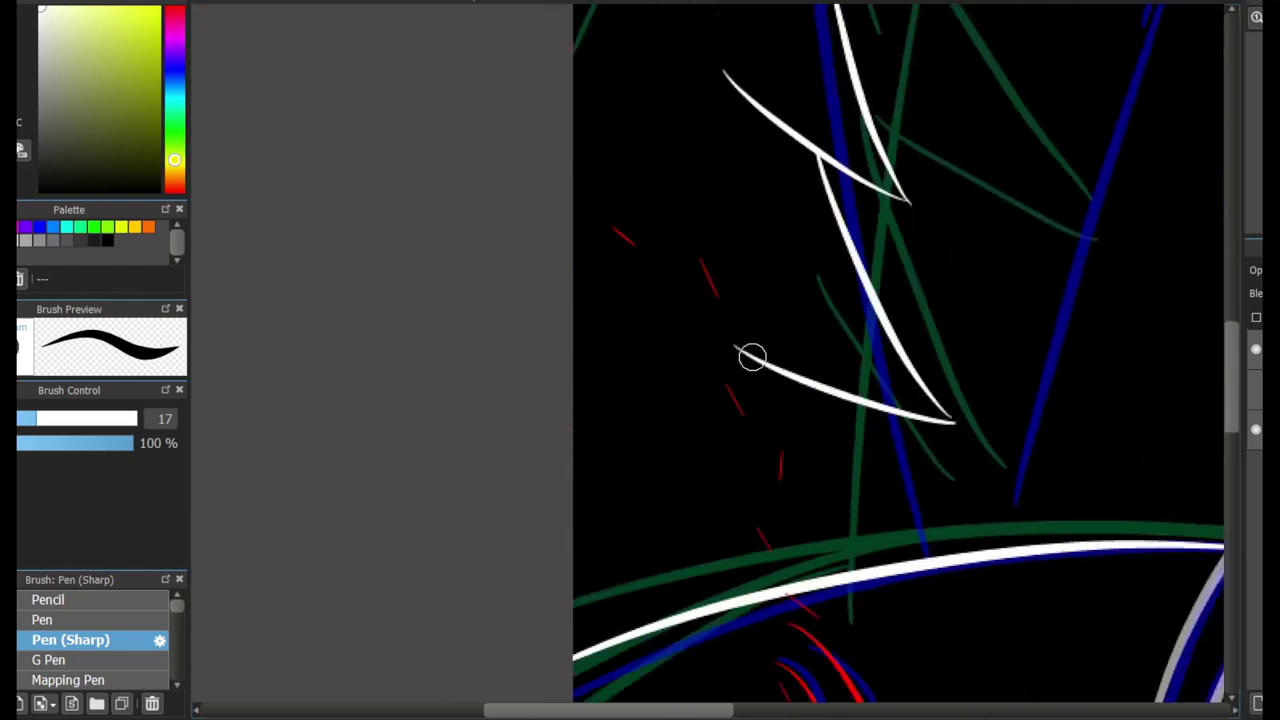
pyautogui.moveTo(832, 405)
pyautogui.mouseDown()
pyautogui.moveTo(928, 556)
pyautogui.moveTo(832, 407)
pyautogui.mouseUp()
pyautogui.hotkey('ctrl', 'z')
pyautogui.scroll(2, 1158, 377)
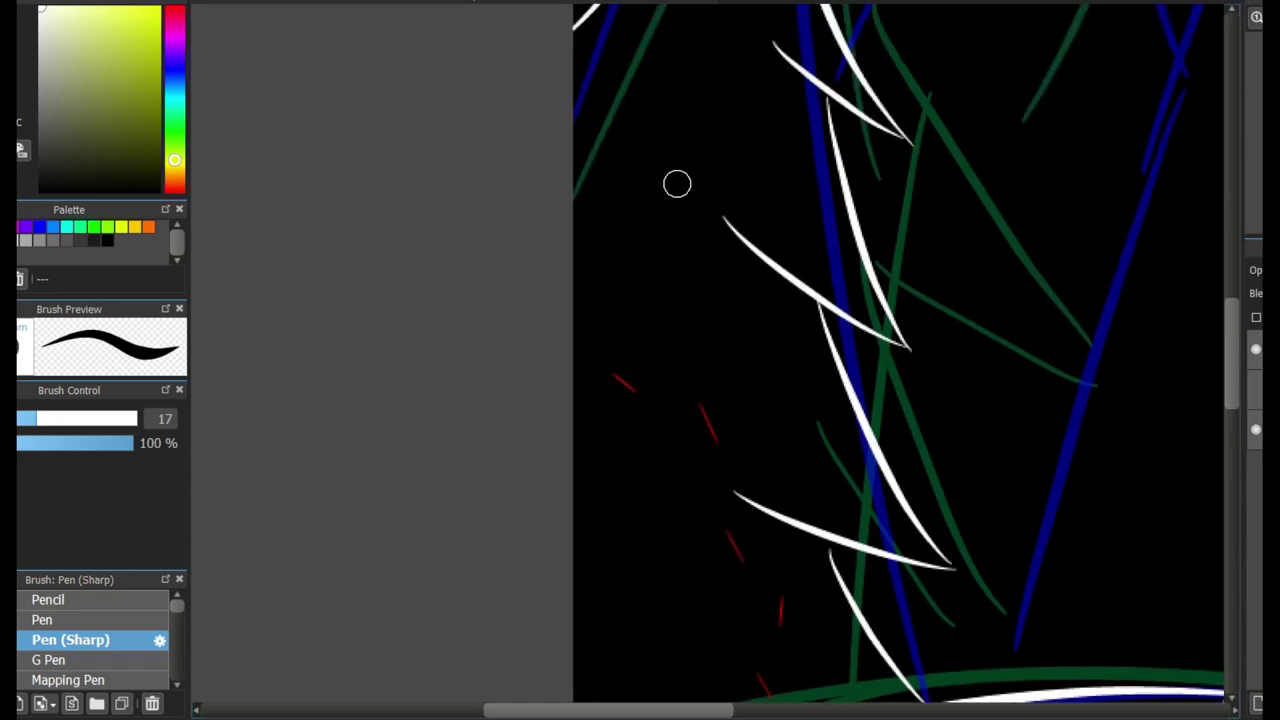
pyautogui.moveTo(645, 170); pyautogui.dragTo(620, 184)
pyautogui.scroll(-5, 602, 463)
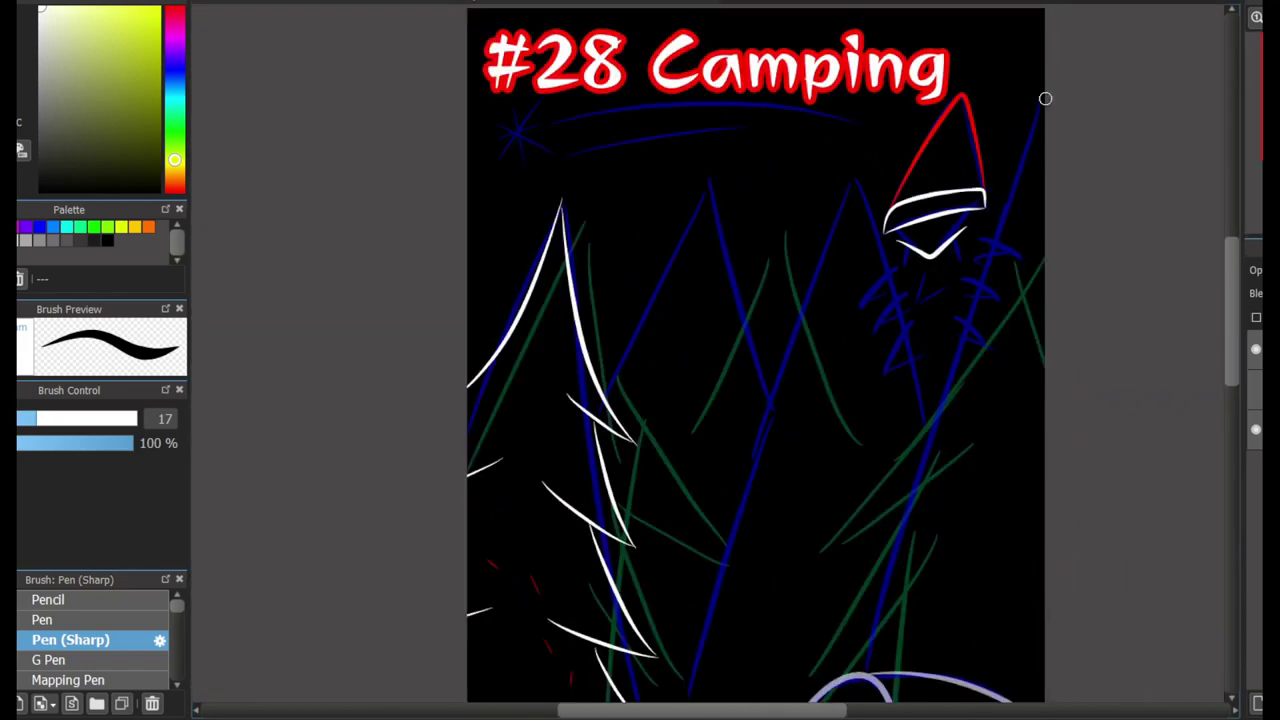
# Ink the zigzag branch tiers of the tree rising behind the tent, following the blue rough
pyautogui.moveTo(1045, 98); pyautogui.dragTo(912, 378)
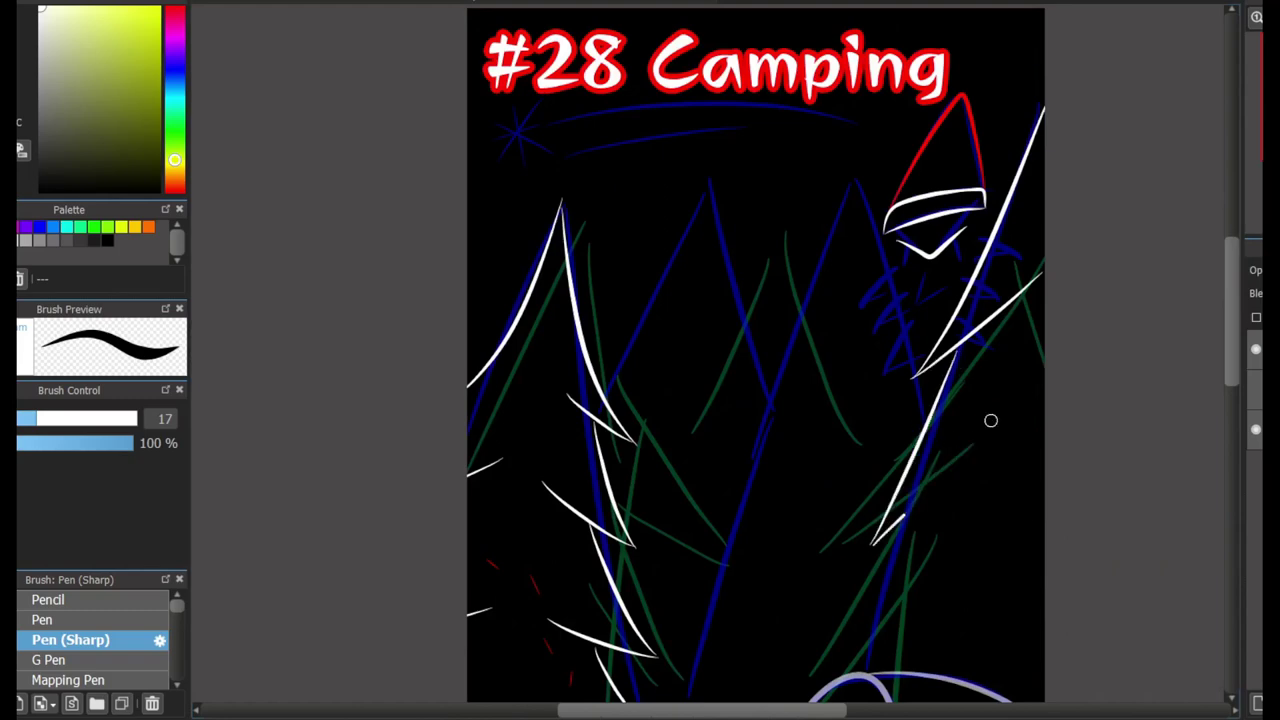
pyautogui.moveTo(991, 420); pyautogui.dragTo(870, 546)
pyautogui.scroll(3, 1001, 281)
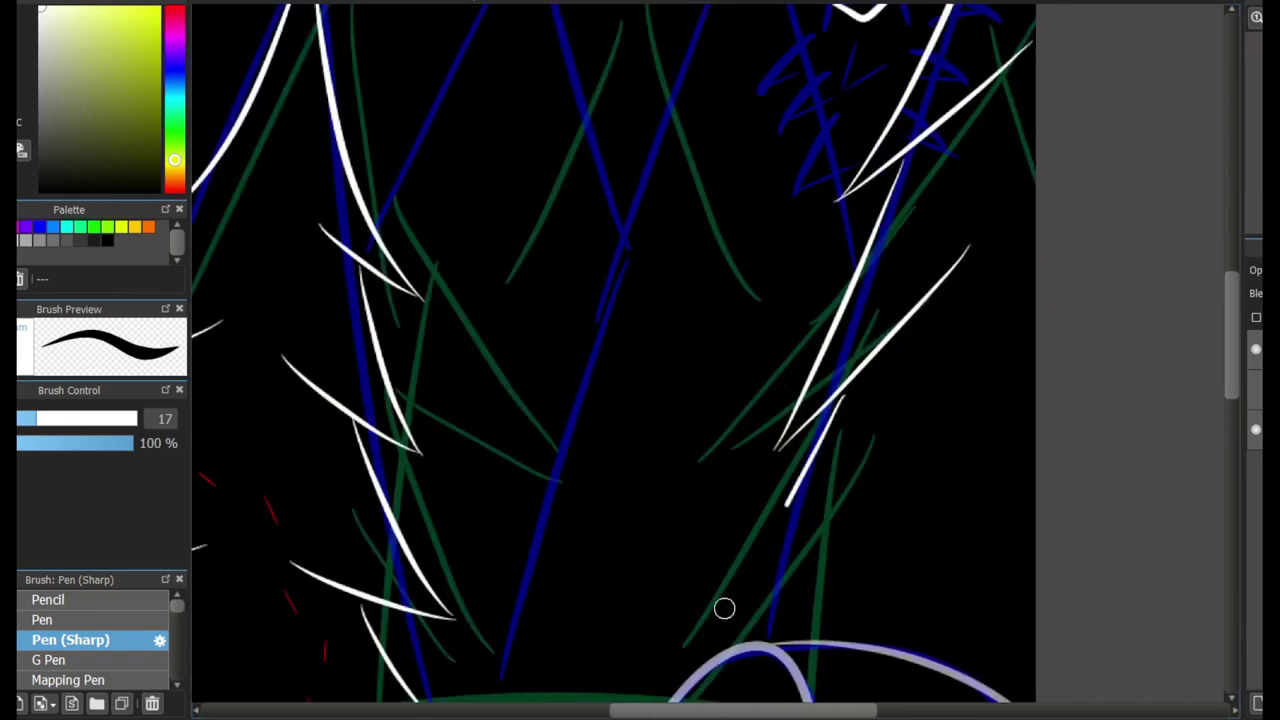
# Erase the end of the tree's lowest stroke where it overlaps the tent arch, and return to the pen
pyautogui.press('e')
pyautogui.scroll(-2, 846, 309)
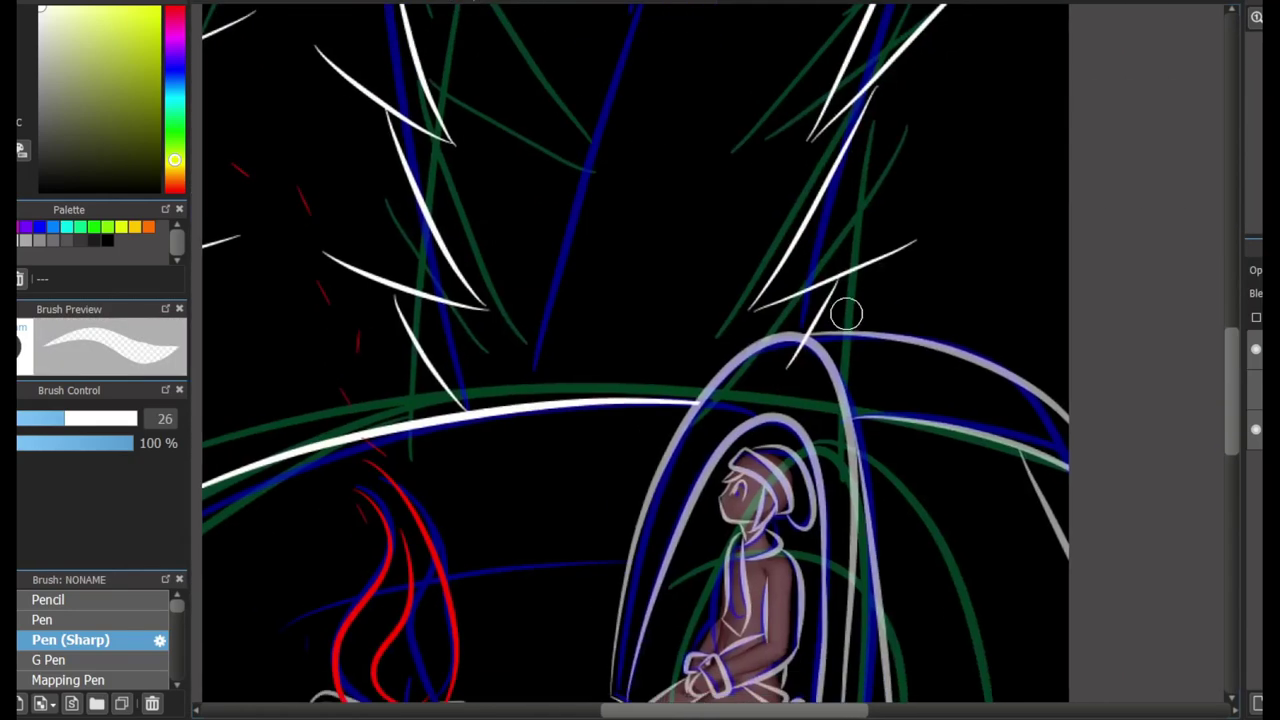
pyautogui.scroll(3, 748, 406)
pyautogui.press('e')
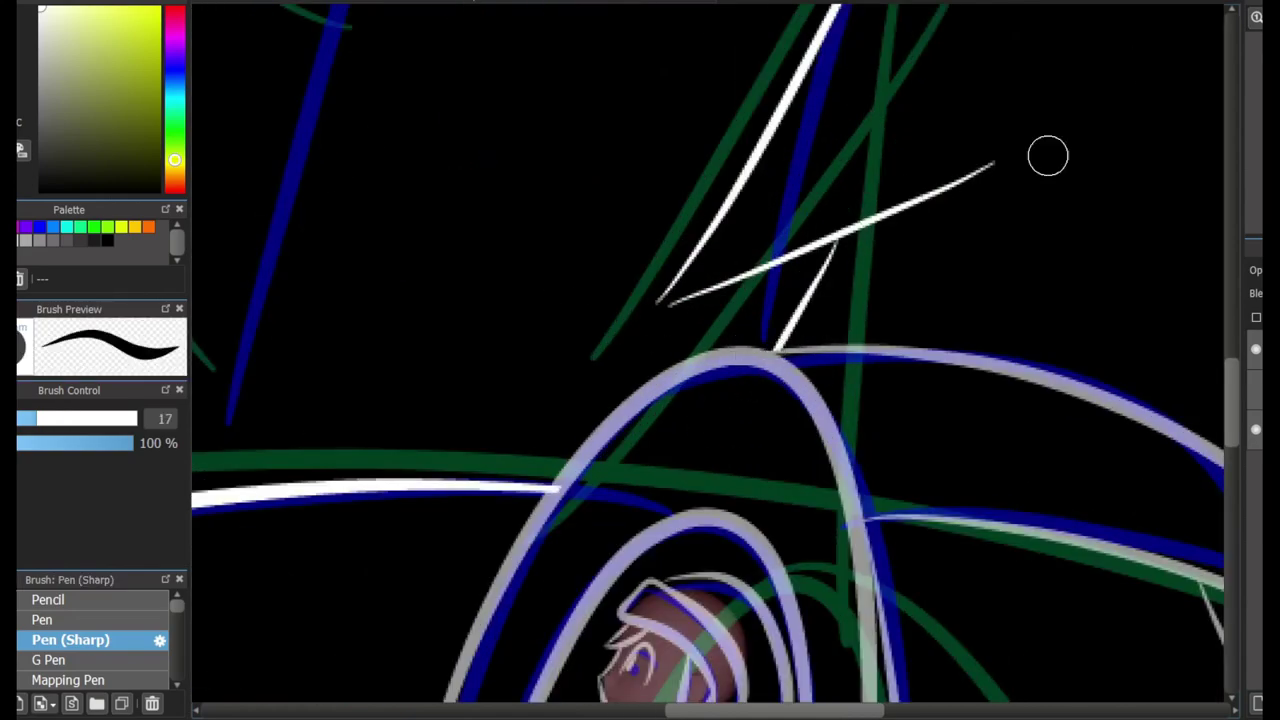
# Ink the pointed top of the tree beside the hatted character, with its first branch tier
pyautogui.scroll(-3, 1046, 151)
pyautogui.scroll(3, 945, 200)
pyautogui.scroll(1, 945, 200)
pyautogui.scroll(2, 945, 200)
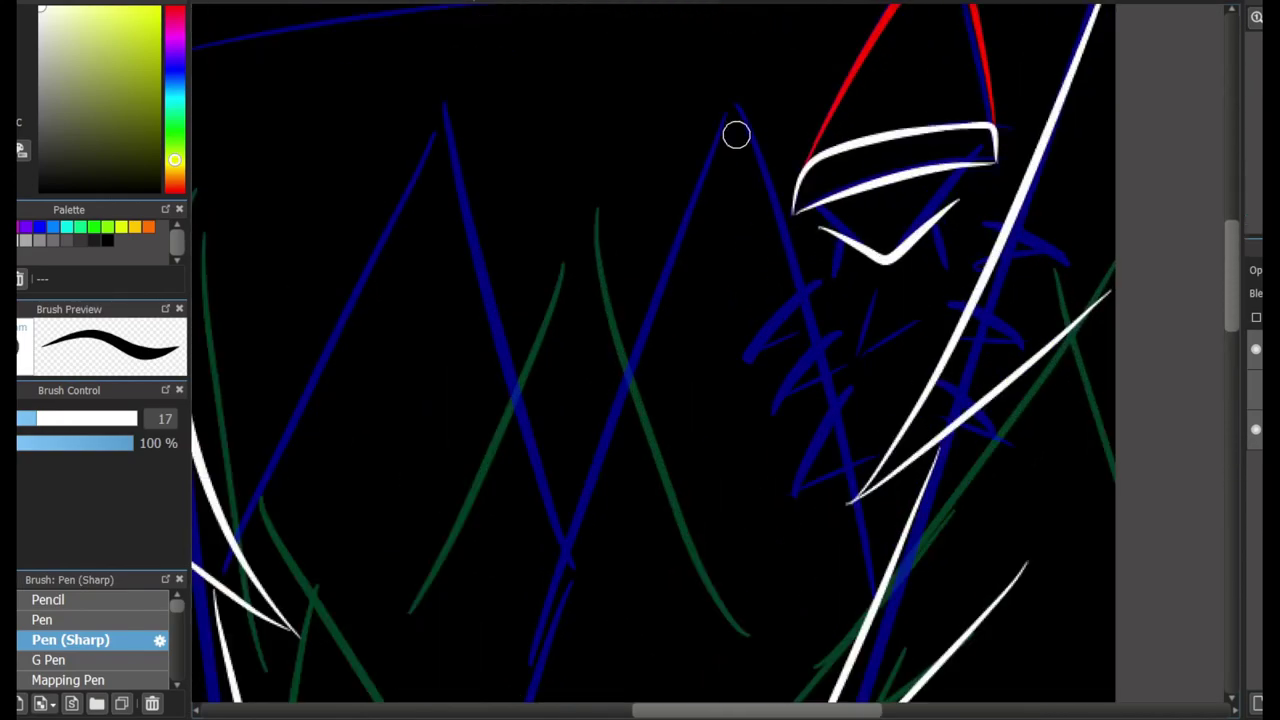
pyautogui.moveTo(734, 95); pyautogui.dragTo(880, 543)
pyautogui.hotkey('ctrl', 'z')
pyautogui.moveTo(734, 91)
pyautogui.mouseDown()
pyautogui.moveTo(880, 575)
pyautogui.moveTo(606, 471)
pyautogui.moveTo(506, 610)
pyautogui.moveTo(1022, 138)
pyautogui.mouseUp()
pyautogui.hotkey('ctrl', 'z')
pyautogui.scroll(-1, 801, 383)
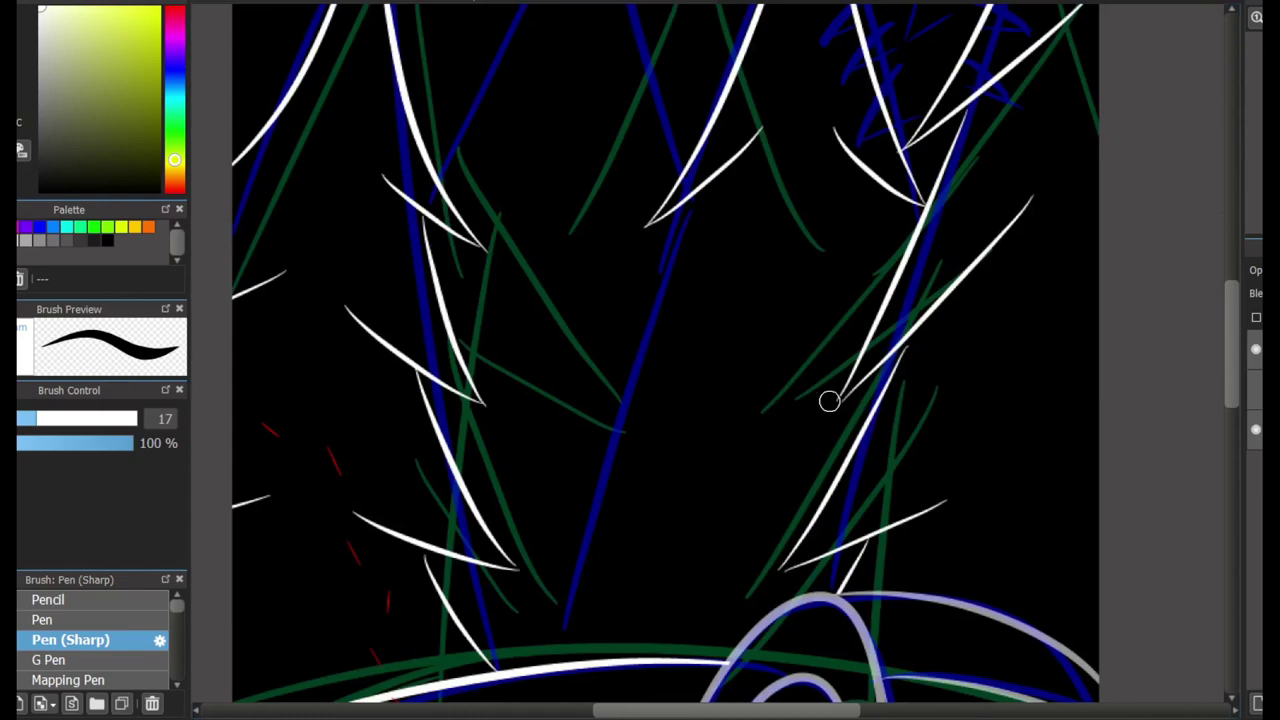
# Ink that tree's lower zigzag branch tiers on the campfire side down to the horizon line
pyautogui.scroll(1, 701, 277)
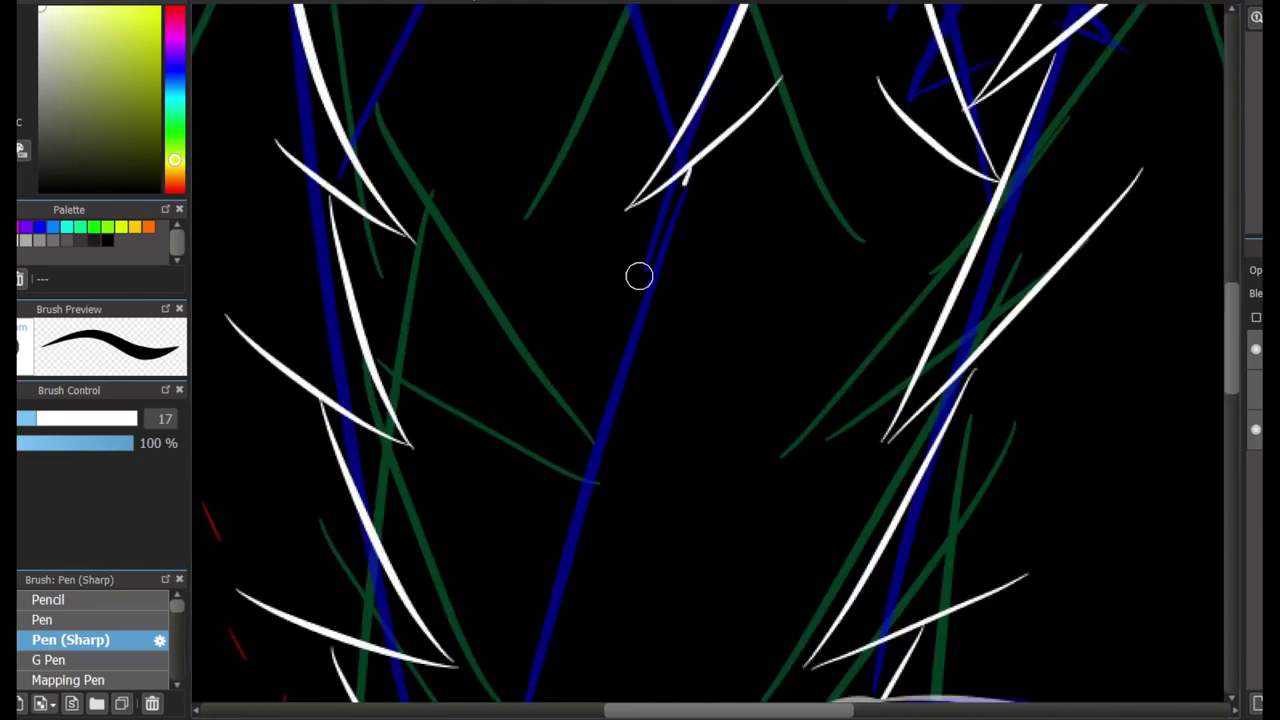
pyautogui.moveTo(571, 408); pyautogui.dragTo(731, 257)
pyautogui.scroll(-5, 715, 360)
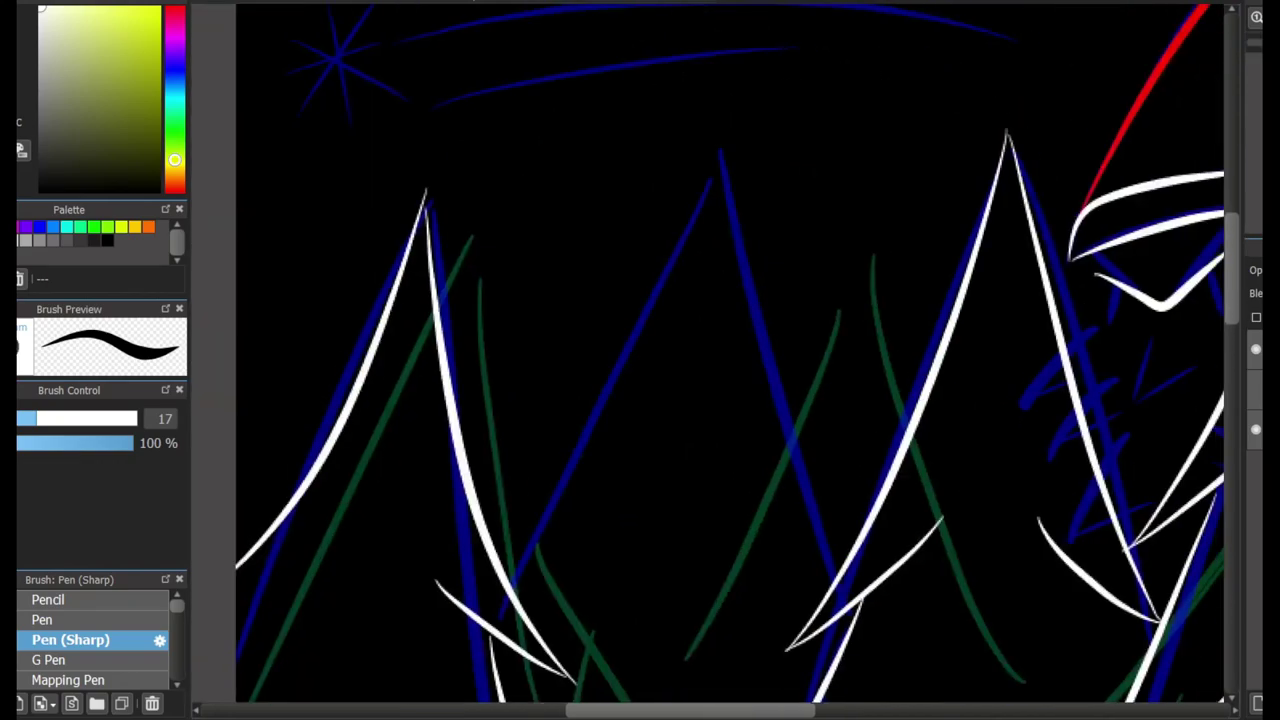
pyautogui.scroll(10, 1100, 257)
pyautogui.scroll(-3, 1100, 257)
pyautogui.moveTo(668, 62)
pyautogui.mouseDown()
pyautogui.moveTo(542, 310)
pyautogui.moveTo(670, 253)
pyautogui.mouseUp()
pyautogui.hotkey('ctrl', 'z')
pyautogui.moveTo(527, 302); pyautogui.dragTo(670, 253)
pyautogui.moveTo(605, 283); pyautogui.dragTo(497, 492)
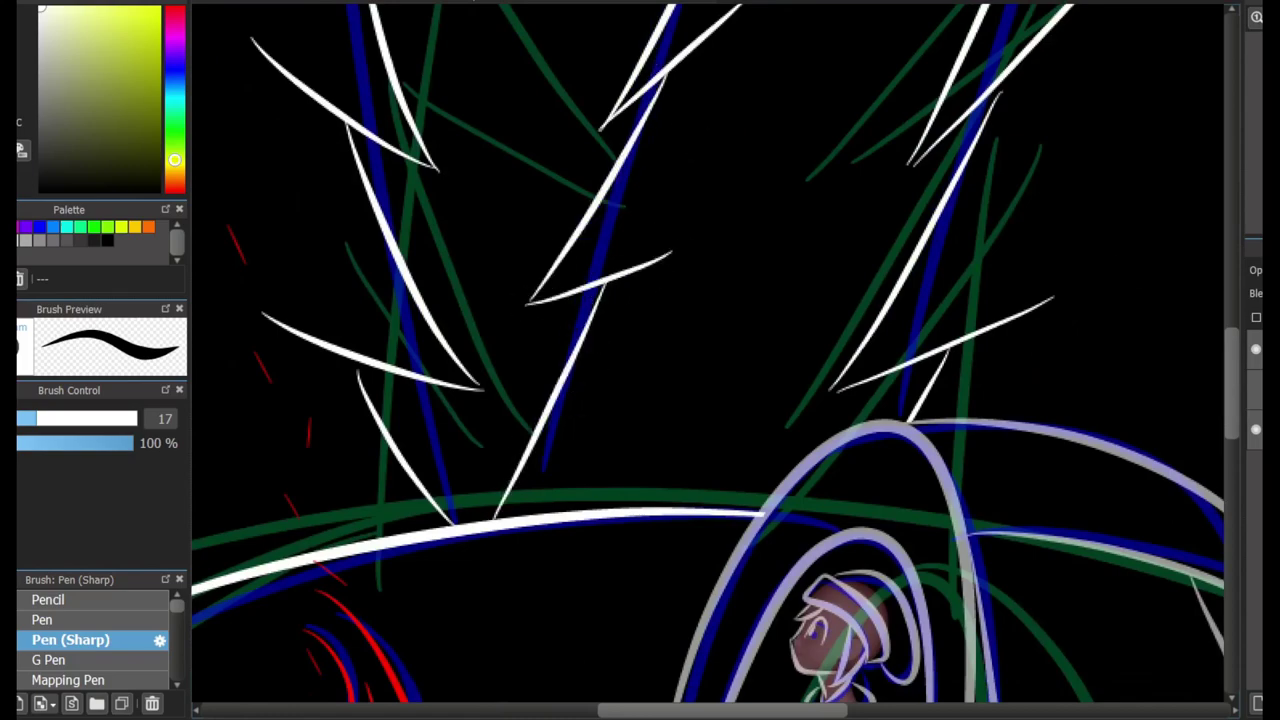
# Ink both sides of the middle tree's peak between the two finished trees
pyautogui.scroll(5, 707, 360)
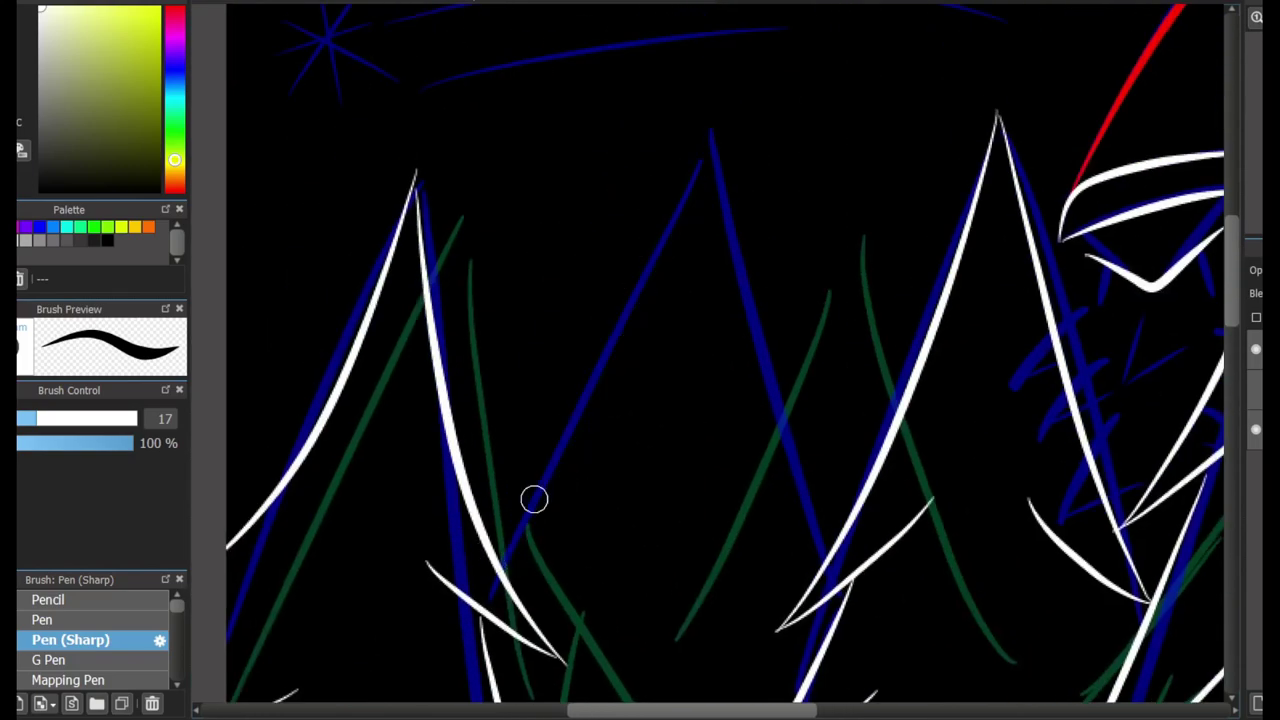
pyautogui.moveTo(534, 499)
pyautogui.mouseDown()
pyautogui.moveTo(803, 477)
pyautogui.moveTo(838, 528)
pyautogui.mouseUp()
pyautogui.moveTo(743, 457); pyautogui.dragTo(660, 595)
pyautogui.moveTo(612, 325); pyautogui.dragTo(515, 530)
pyautogui.scroll(-5, 766, 224)
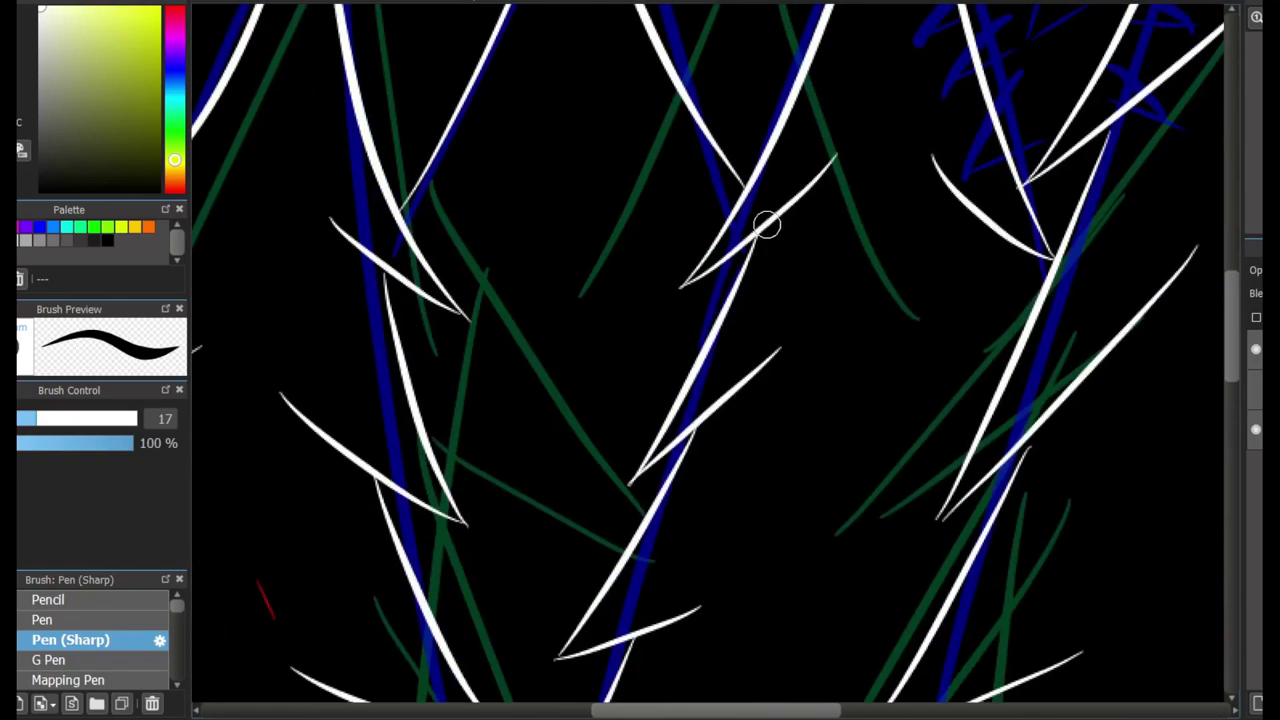
pyautogui.scroll(-10, 1178, 280)
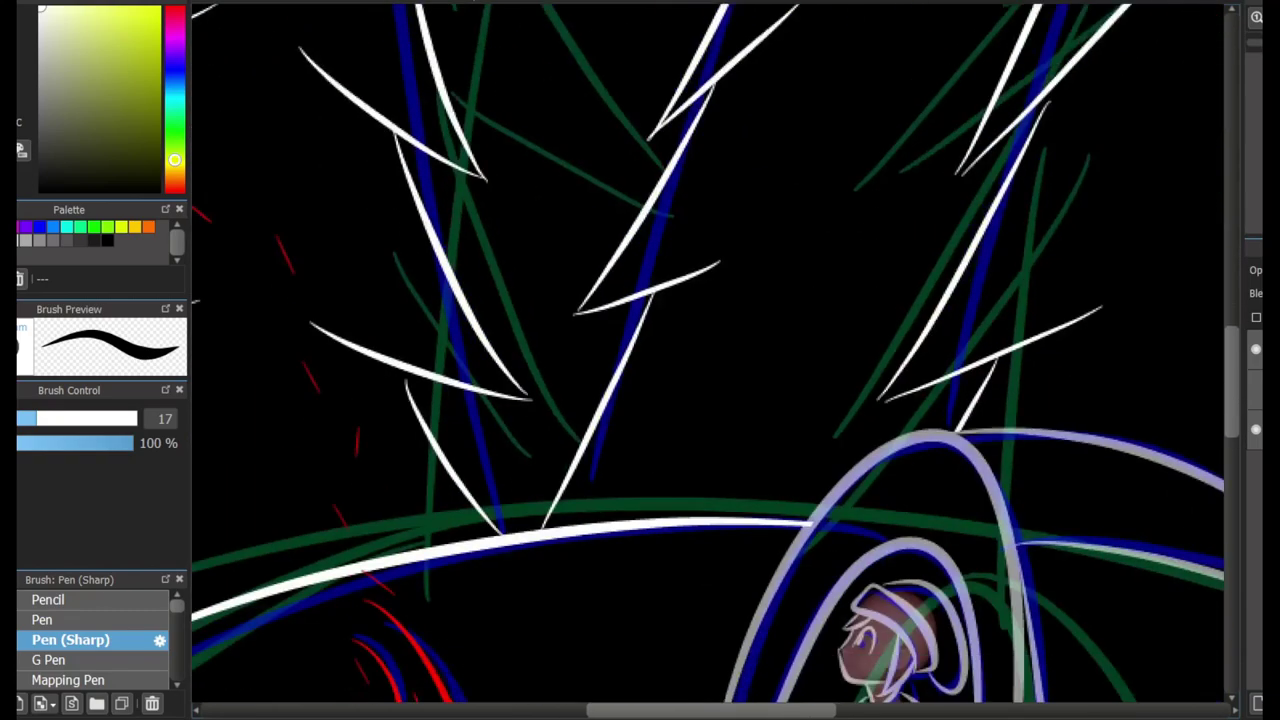
# Ink the front contour of the kneeling figure's torso and the edge of the far sleeve
pyautogui.scroll(5, 766, 410)
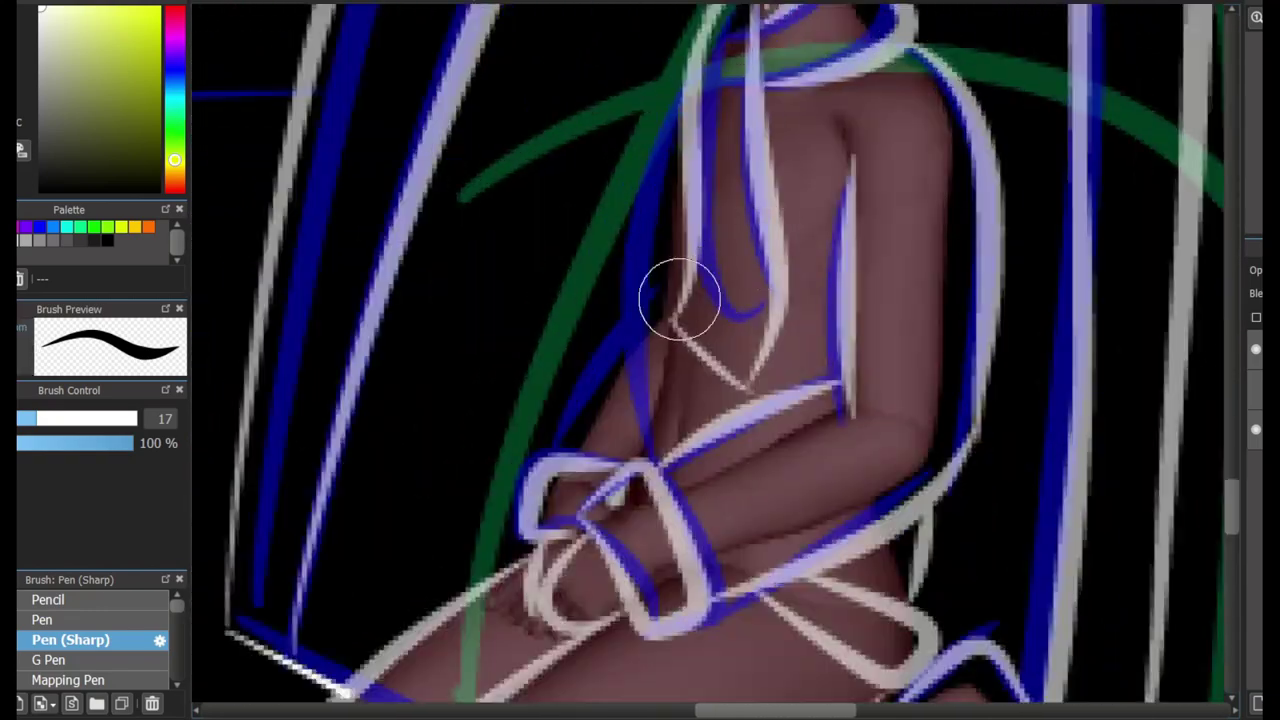
pyautogui.moveTo(690, 45); pyautogui.dragTo(652, 320)
pyautogui.hotkey('ctrl', 'z')
pyautogui.moveTo(690, 65); pyautogui.dragTo(645, 470)
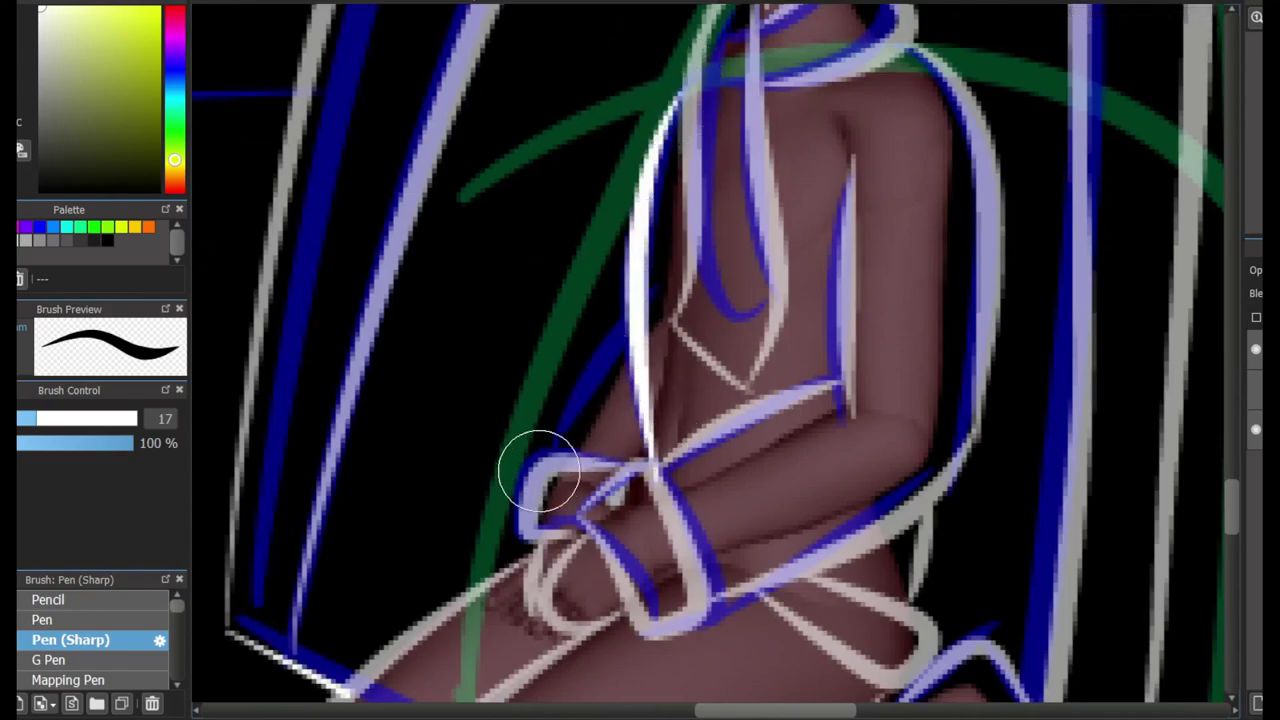
pyautogui.scroll(-5, 994, 357)
# Ink the star's crossing rays and its two curved trail lines beneath the Camping title in white
pyautogui.hscroll(-3, 994, 357)
pyautogui.scroll(10, 622, 162)
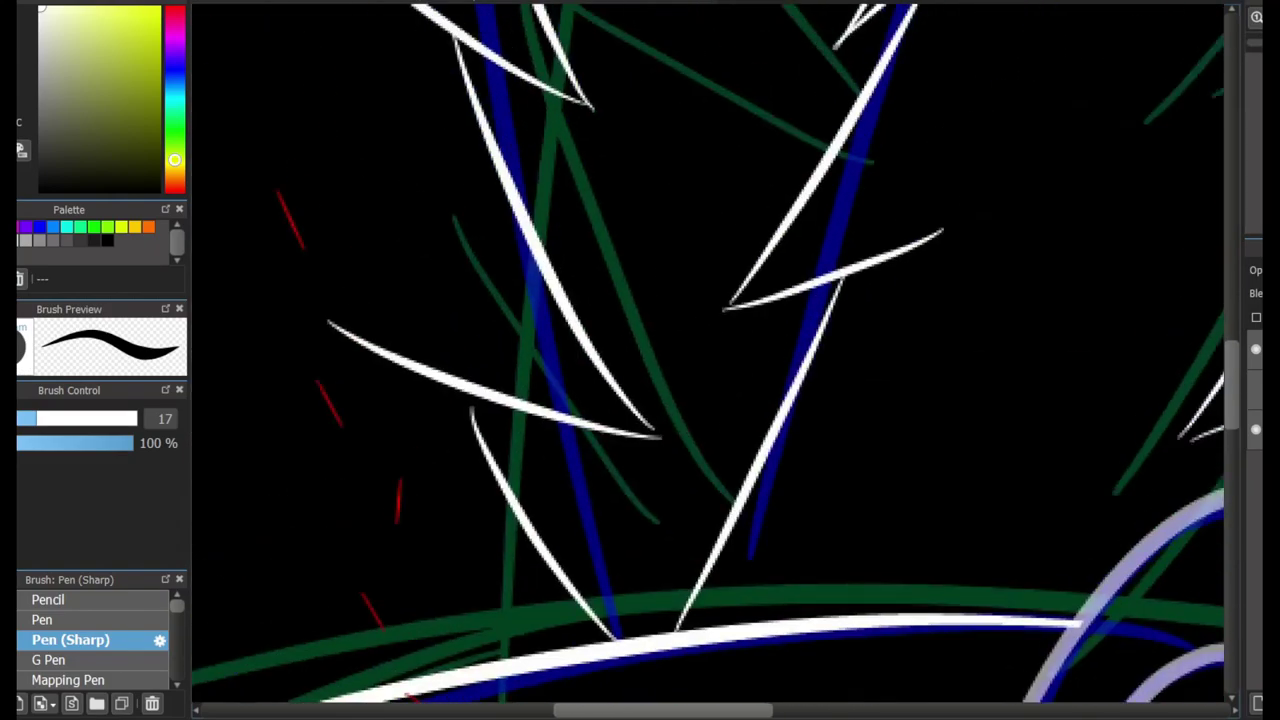
pyautogui.hscroll(-5, 622, 162)
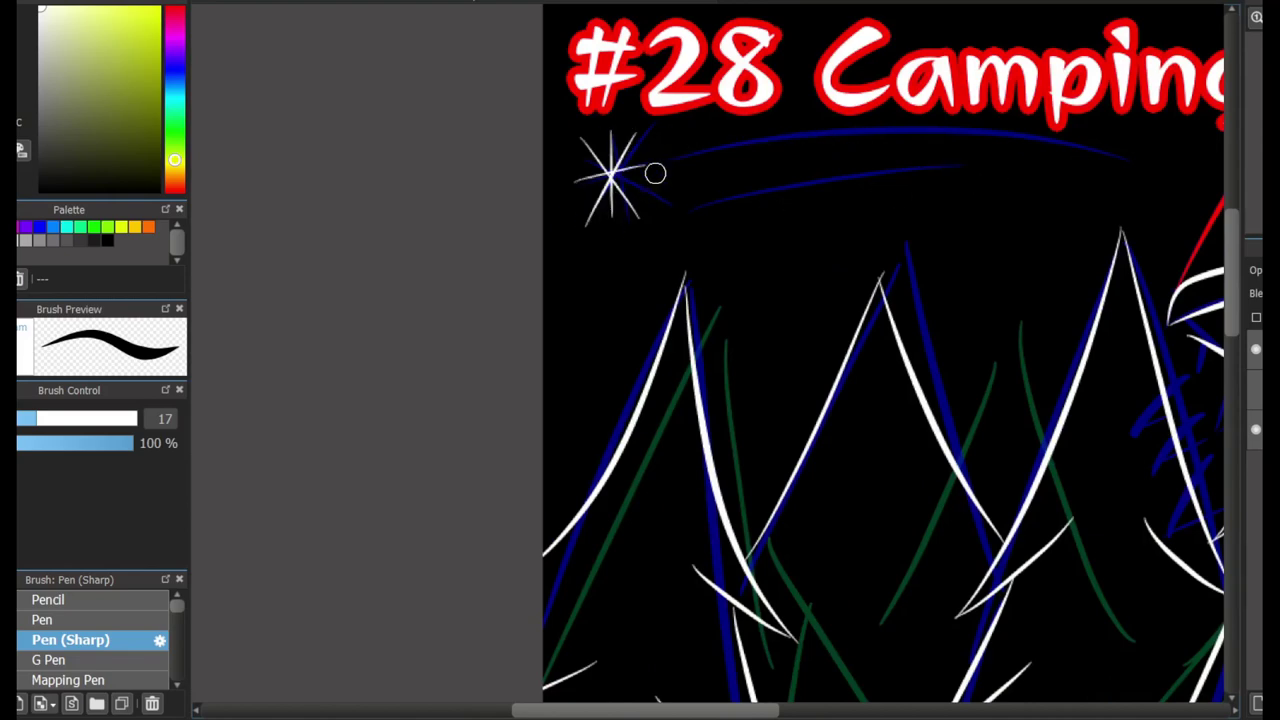
pyautogui.moveTo(677, 148); pyautogui.dragTo(1140, 147)
pyautogui.moveTo(660, 182); pyautogui.dragTo(862, 160)
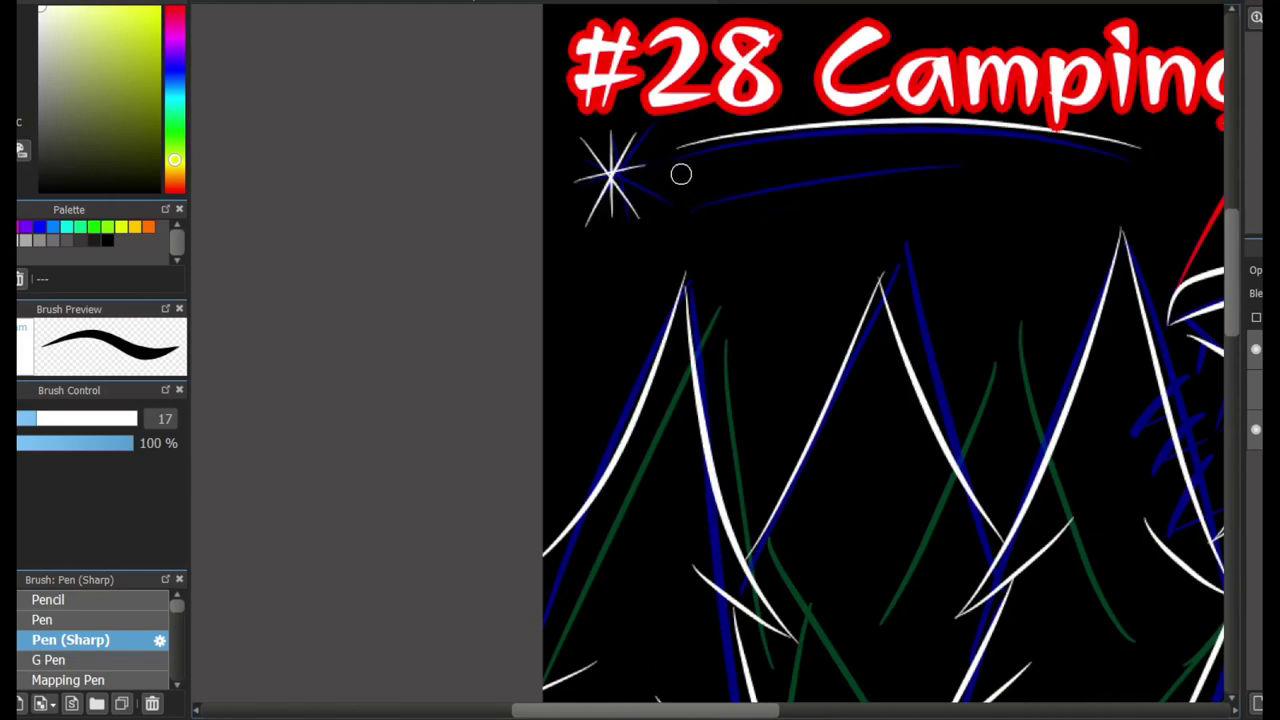
pyautogui.hotkey('ctrl', 'z')
pyautogui.moveTo(676, 165); pyautogui.dragTo(1150, 157)
pyautogui.hotkey('ctrl', 'z')
pyautogui.moveTo(658, 202); pyautogui.dragTo(776, 172)
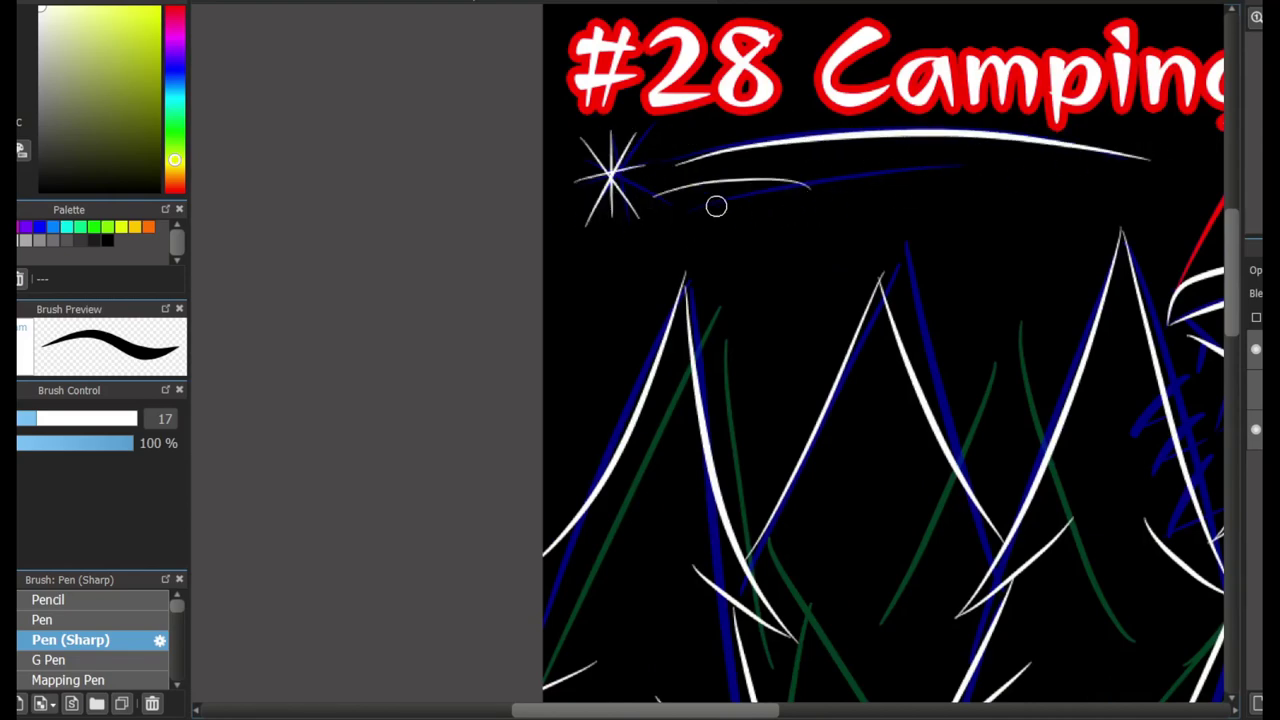
pyautogui.moveTo(880, 400)
pyautogui.mouseDown()
pyautogui.moveTo(481, 272)
pyautogui.moveTo(553, 165)
pyautogui.mouseUp()
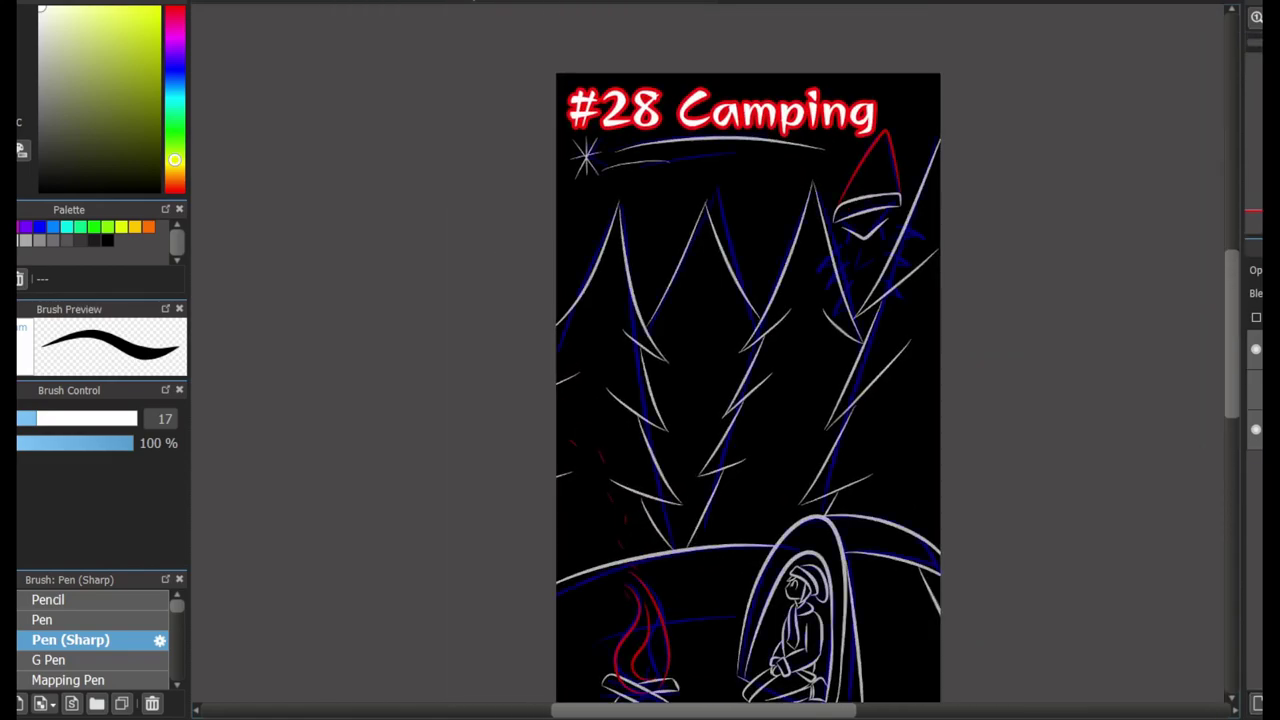
# Ink a gently curved line across the tent opening behind the kneeling figure
pyautogui.scroll(-3, 748, 390)
pyautogui.scroll(5, 757, 358)
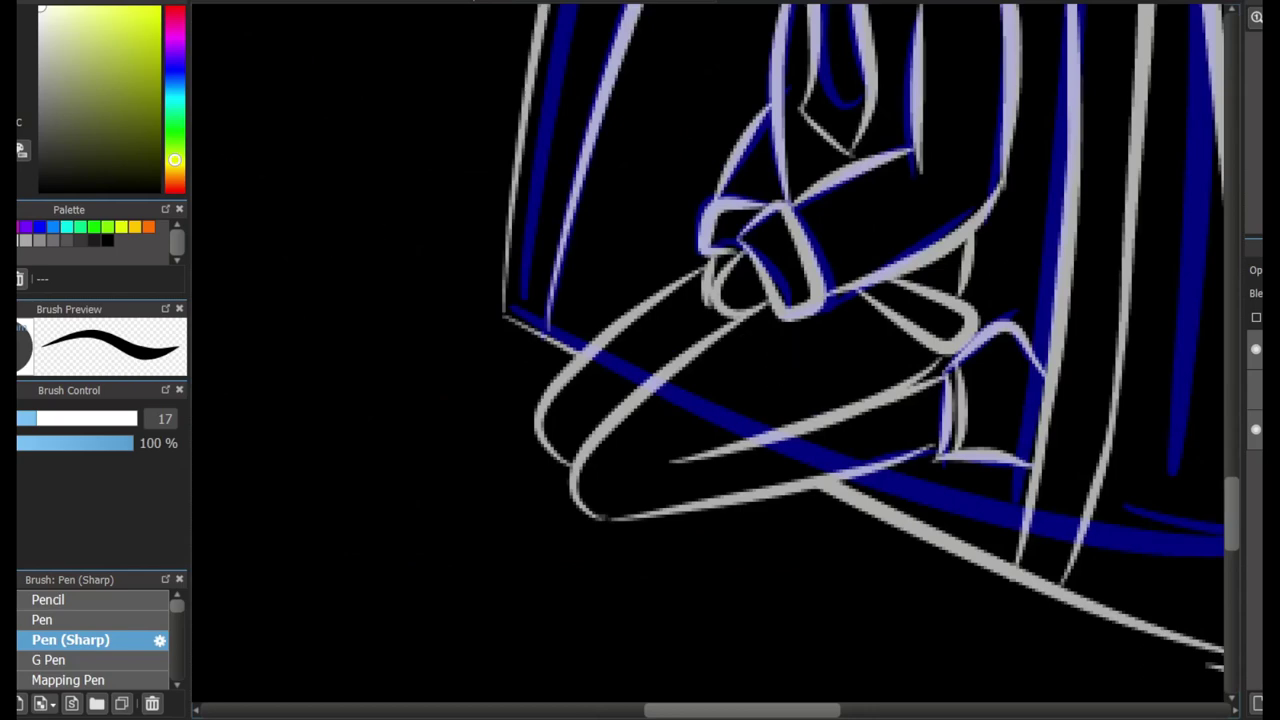
pyautogui.moveTo(518, 296); pyautogui.dragTo(752, 292)
pyautogui.hotkey('ctrl', 'z')
pyautogui.moveTo(503, 303)
pyautogui.mouseDown()
pyautogui.moveTo(889, 251)
pyautogui.moveTo(1130, 258)
pyautogui.moveTo(1180, 288)
pyautogui.mouseUp()
pyautogui.hotkey('ctrl', 'z')
pyautogui.hotkey('ctrl', 'z')
pyautogui.hotkey('ctrl', 'z')
# Erase the parts of the curved line that cross the tent walls and the kneeling figure
pyautogui.press('c')
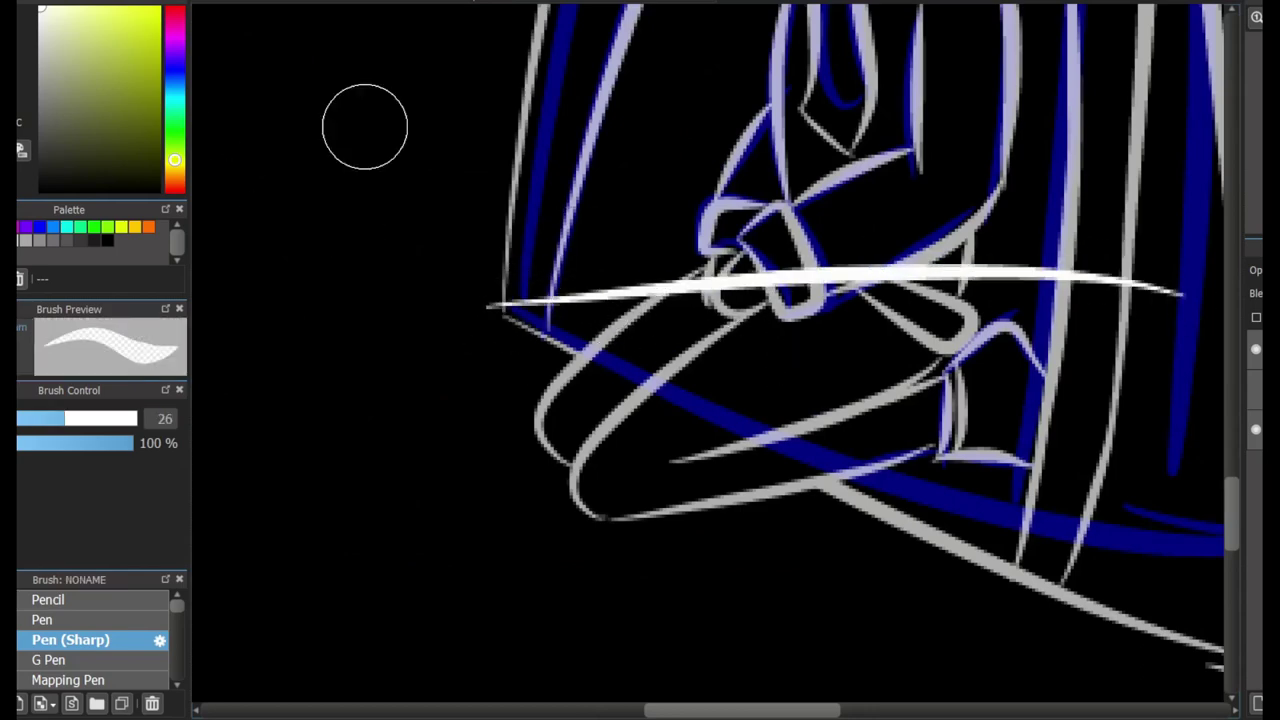
pyautogui.moveTo(520, 298); pyautogui.dragTo(552, 300)
pyautogui.moveTo(1070, 282); pyautogui.dragTo(1180, 294)
pyautogui.moveTo(938, 272); pyautogui.dragTo(953, 262)
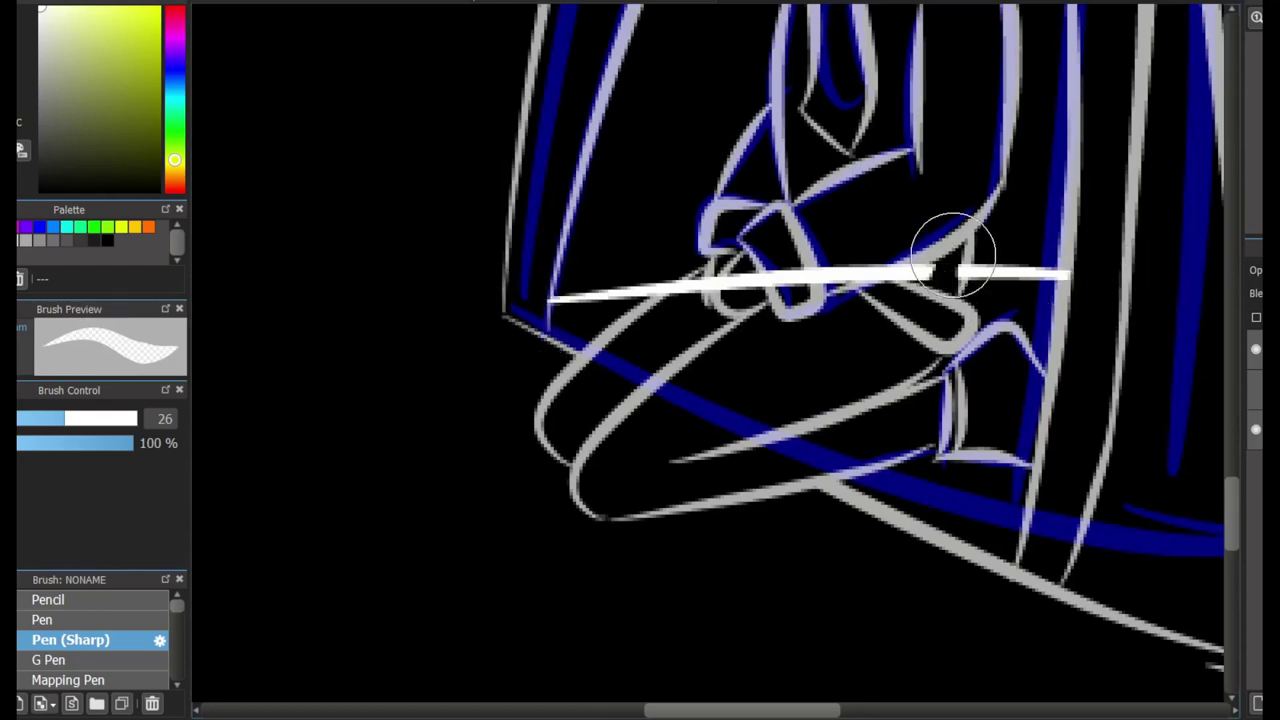
pyautogui.moveTo(697, 290); pyautogui.dragTo(956, 256)
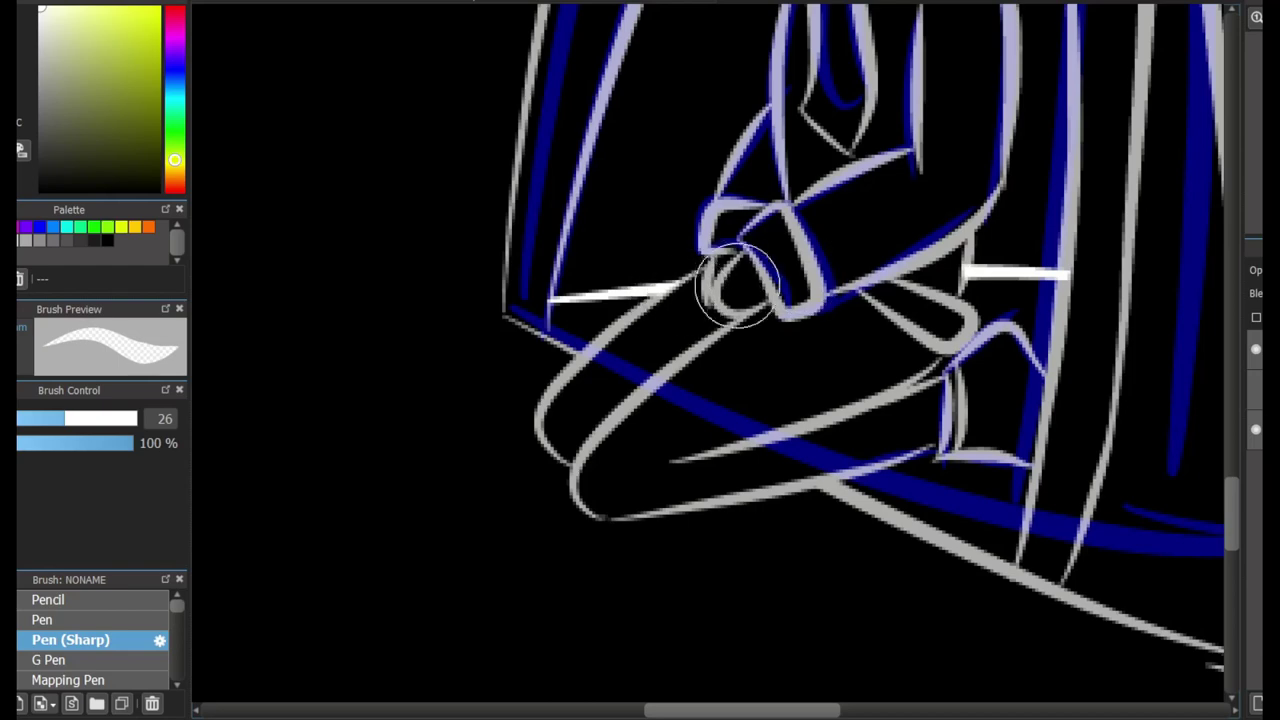
# Ink three curled white fingers of the hatted character gripping the edge of the rightmost tree
pyautogui.hotkey('ctrl', '-')
pyautogui.hotkey('ctrl', '-')
pyautogui.hotkey('ctrl', '-')
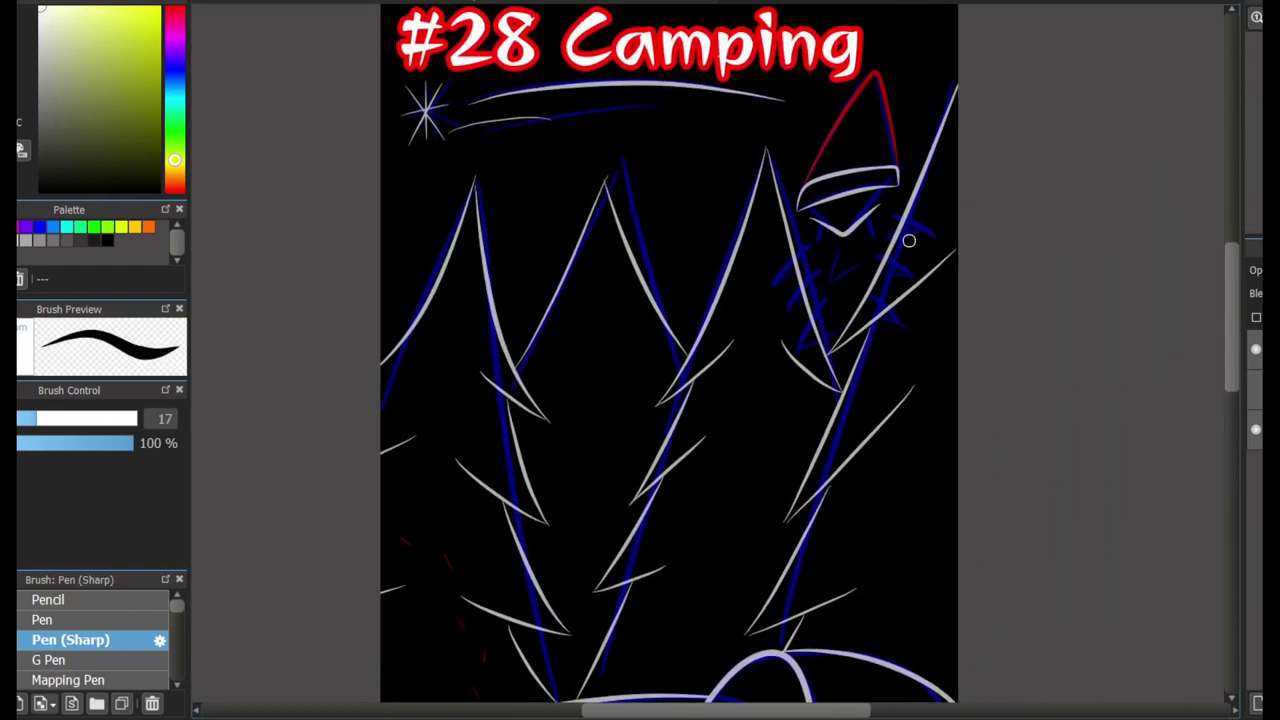
pyautogui.hotkey('ctrl', '+')
pyautogui.hotkey('ctrl', '+')
pyautogui.moveTo(1063, 195)
pyautogui.mouseDown()
pyautogui.moveTo(951, 200)
pyautogui.moveTo(1080, 197)
pyautogui.mouseUp()
pyautogui.hotkey('ctrl', 'z')
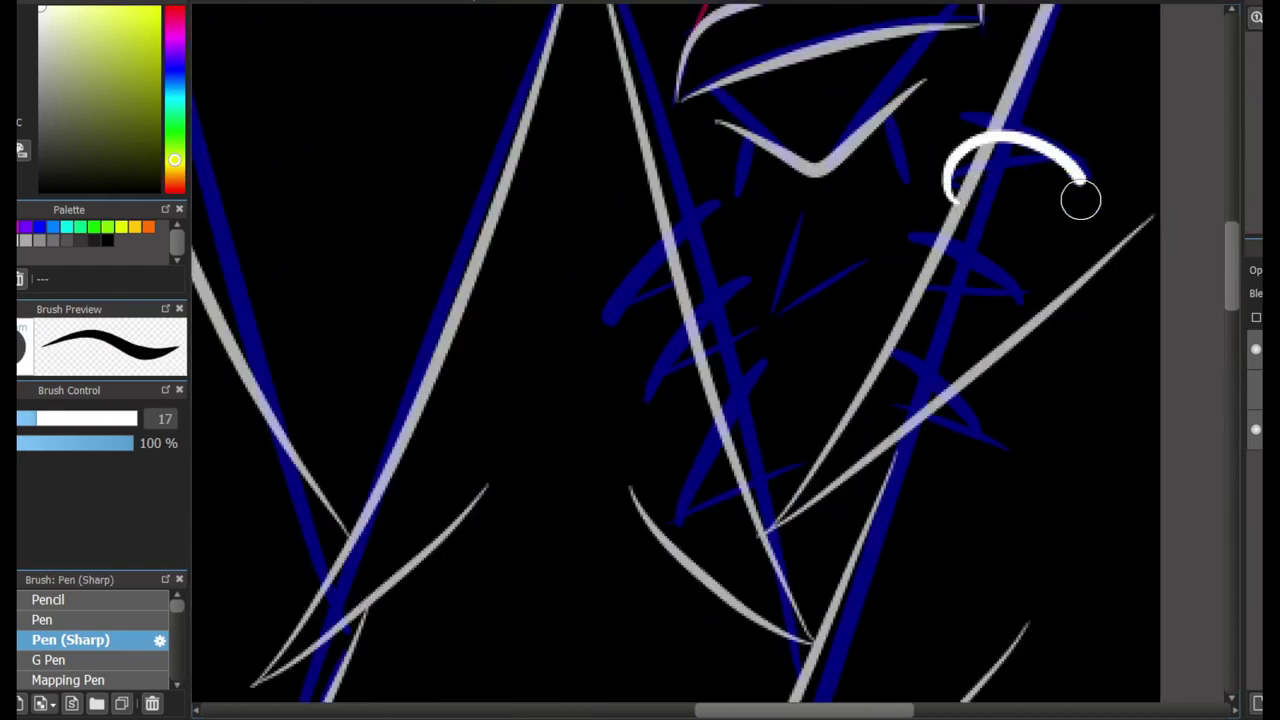
pyautogui.hotkey('ctrl', 'z')
pyautogui.moveTo(1000, 130)
pyautogui.mouseDown()
pyautogui.moveTo(1054, 154)
pyautogui.moveTo(1085, 200)
pyautogui.mouseUp()
pyautogui.moveTo(911, 234)
pyautogui.mouseDown()
pyautogui.moveTo(957, 286)
pyautogui.moveTo(960, 251)
pyautogui.moveTo(1037, 271)
pyautogui.moveTo(958, 252)
pyautogui.mouseUp()
pyautogui.hotkey('ctrl', 'z')
pyautogui.hotkey('ctrl', 'z')
pyautogui.moveTo(906, 371); pyautogui.dragTo(960, 346)
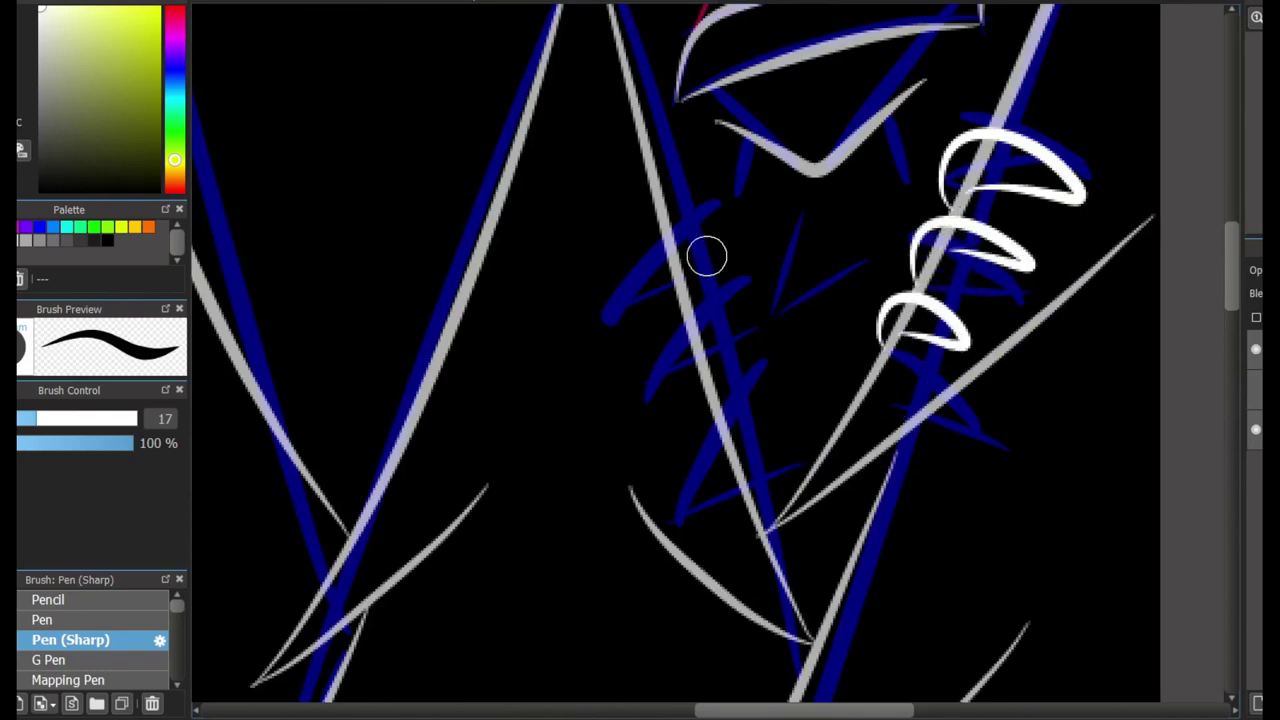
# Ink the hatted character's other three curled fingers over the sloping edge of the neighbouring tree
pyautogui.moveTo(706, 254)
pyautogui.mouseDown()
pyautogui.moveTo(597, 294)
pyautogui.moveTo(690, 288)
pyautogui.mouseUp()
pyautogui.moveTo(713, 342); pyautogui.dragTo(703, 357)
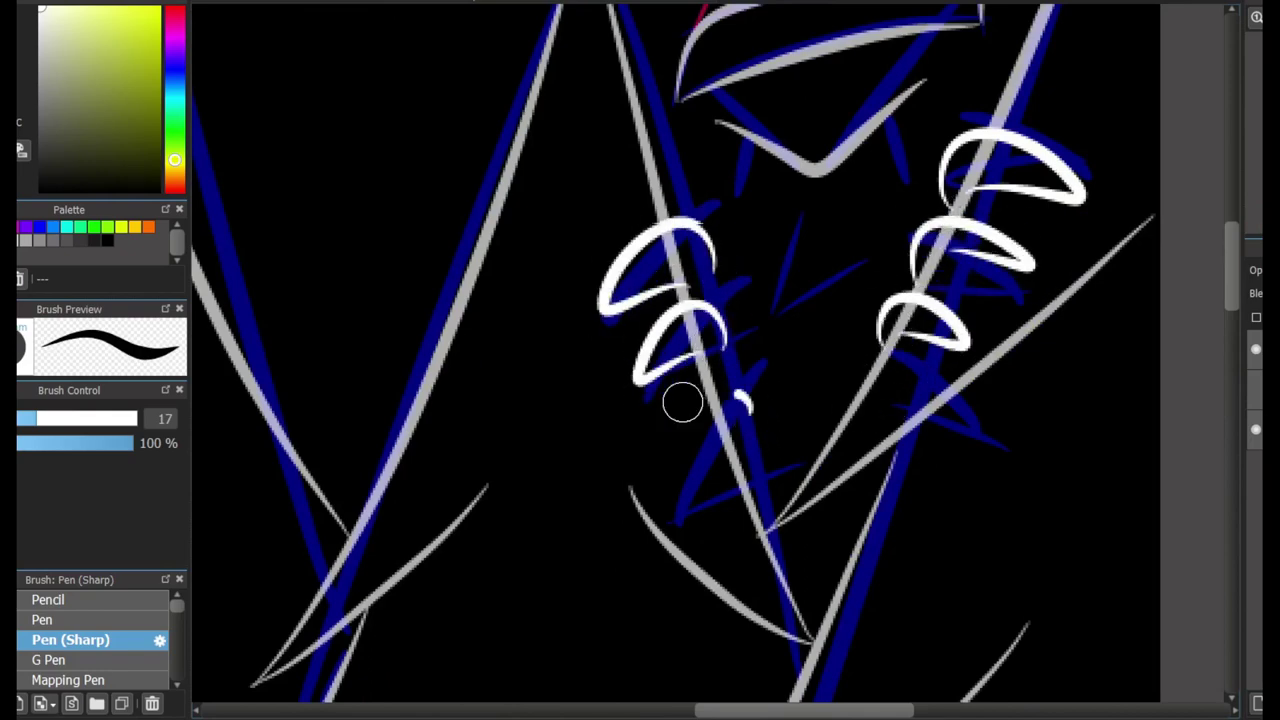
pyautogui.moveTo(740, 398)
pyautogui.mouseDown()
pyautogui.moveTo(743, 449)
pyautogui.moveTo(700, 409)
pyautogui.moveTo(694, 423)
pyautogui.mouseUp()
pyautogui.hotkey('ctrl', 'z')
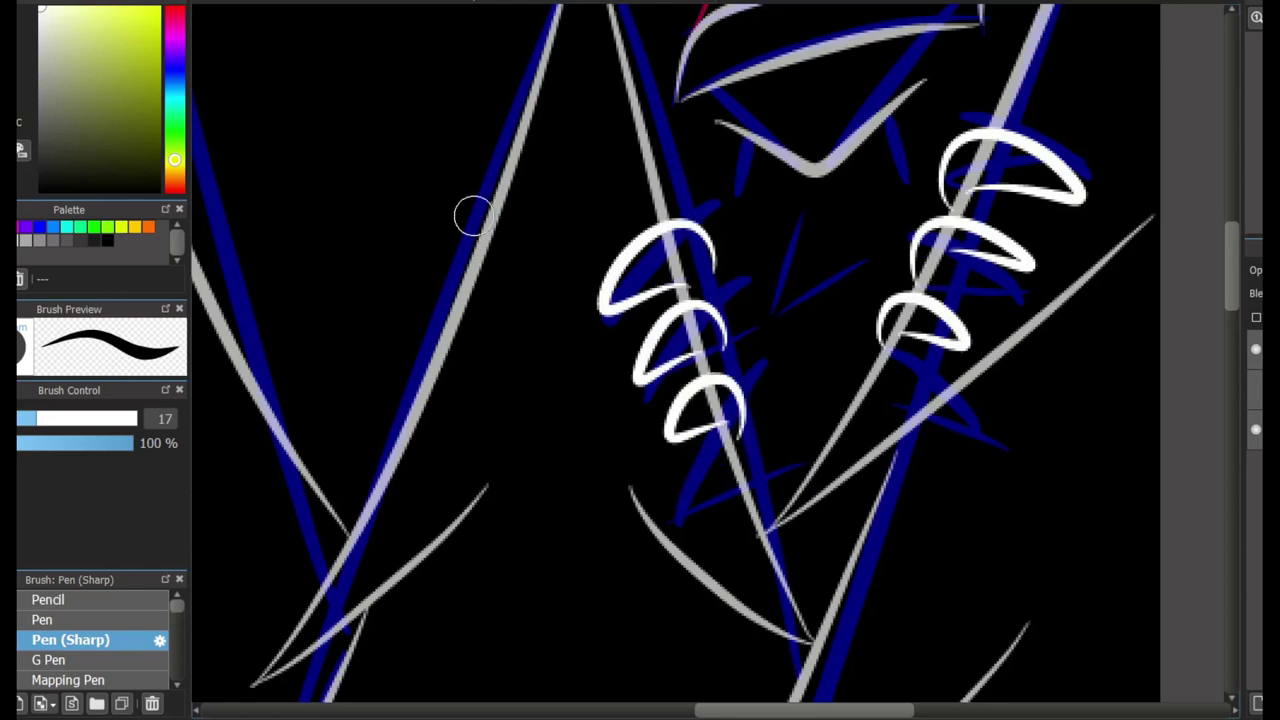
# Paint two red oval eyes beneath the hatted character's brow and ink an angular nose below them in white
pyautogui.click(174, 12)
pyautogui.scroll(3, 926, 289)
pyautogui.moveTo(945, 195); pyautogui.dragTo(955, 235)
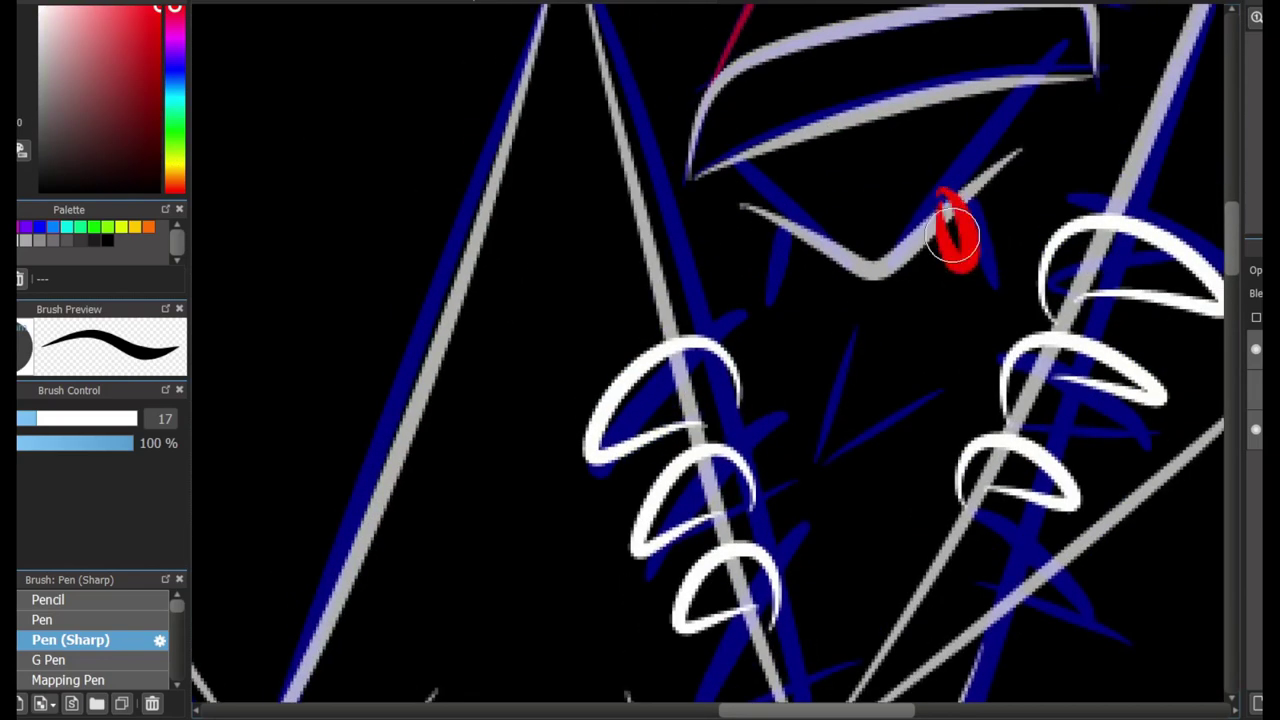
pyautogui.hotkey('ctrl', 'z')
pyautogui.moveTo(940, 204)
pyautogui.mouseDown()
pyautogui.moveTo(965, 225)
pyautogui.moveTo(960, 214)
pyautogui.mouseUp()
pyautogui.hotkey('ctrl', 'z')
pyautogui.moveTo(796, 237); pyautogui.dragTo(797, 283)
pyautogui.hotkey('ctrl', 'z')
pyautogui.hotkey('ctrl', 'z')
pyautogui.moveTo(805, 235); pyautogui.dragTo(801, 237)
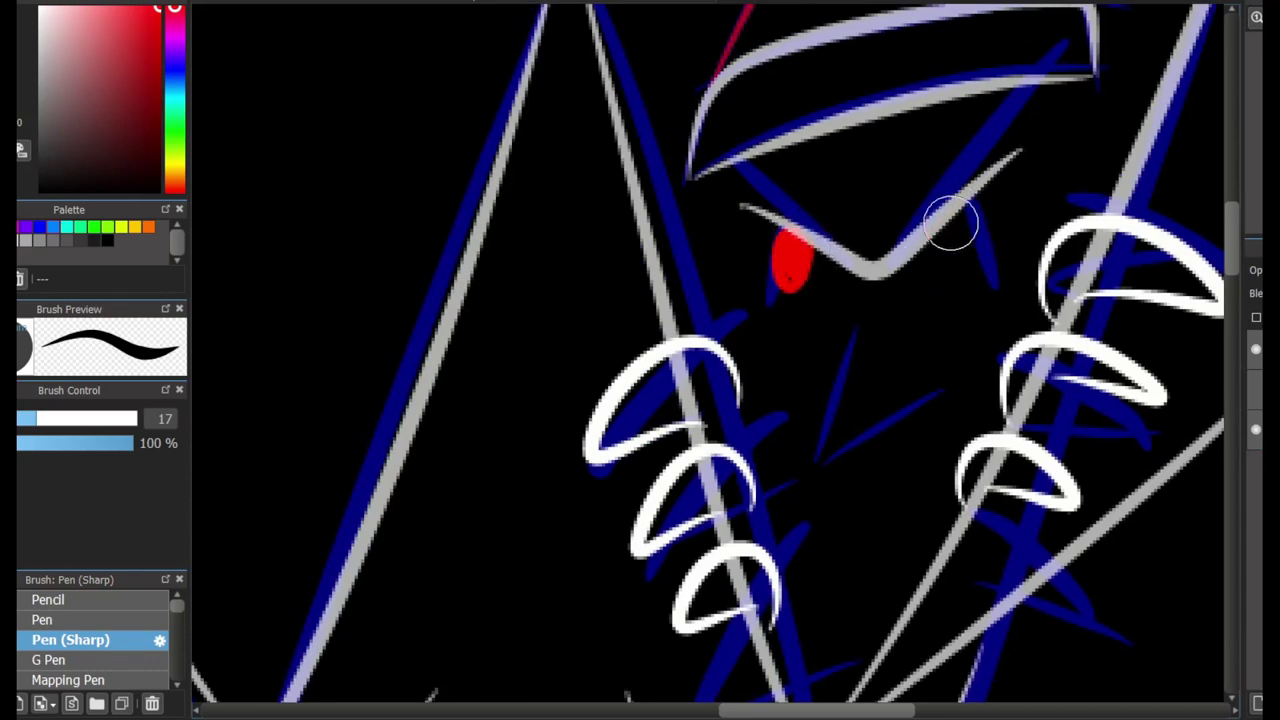
pyautogui.moveTo(943, 217); pyautogui.dragTo(933, 222)
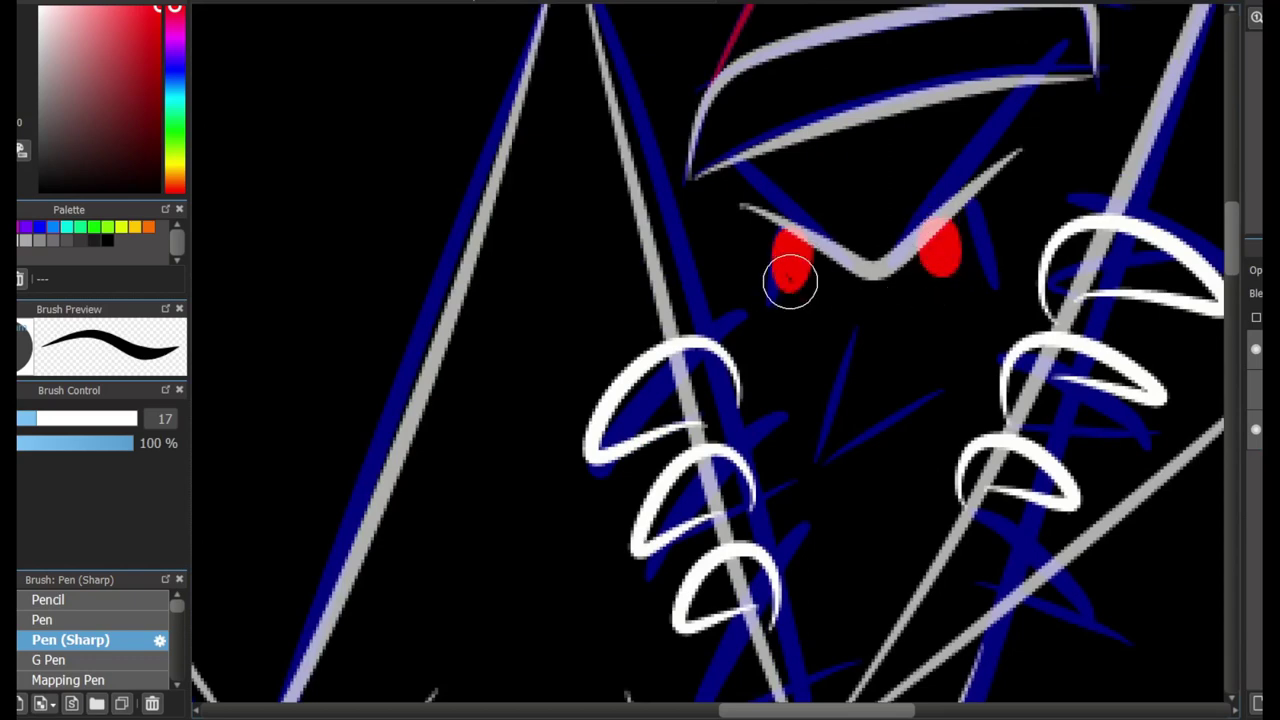
pyautogui.click(174, 160)
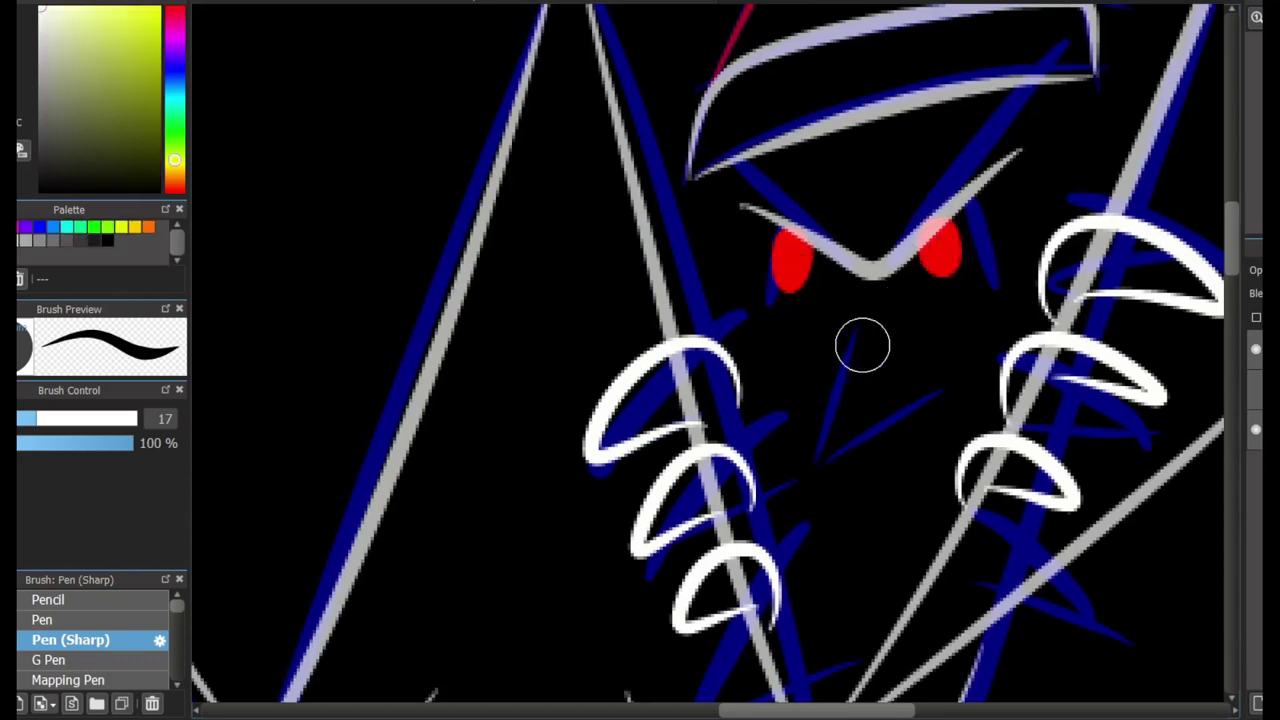
pyautogui.moveTo(880, 303); pyautogui.dragTo(897, 475)
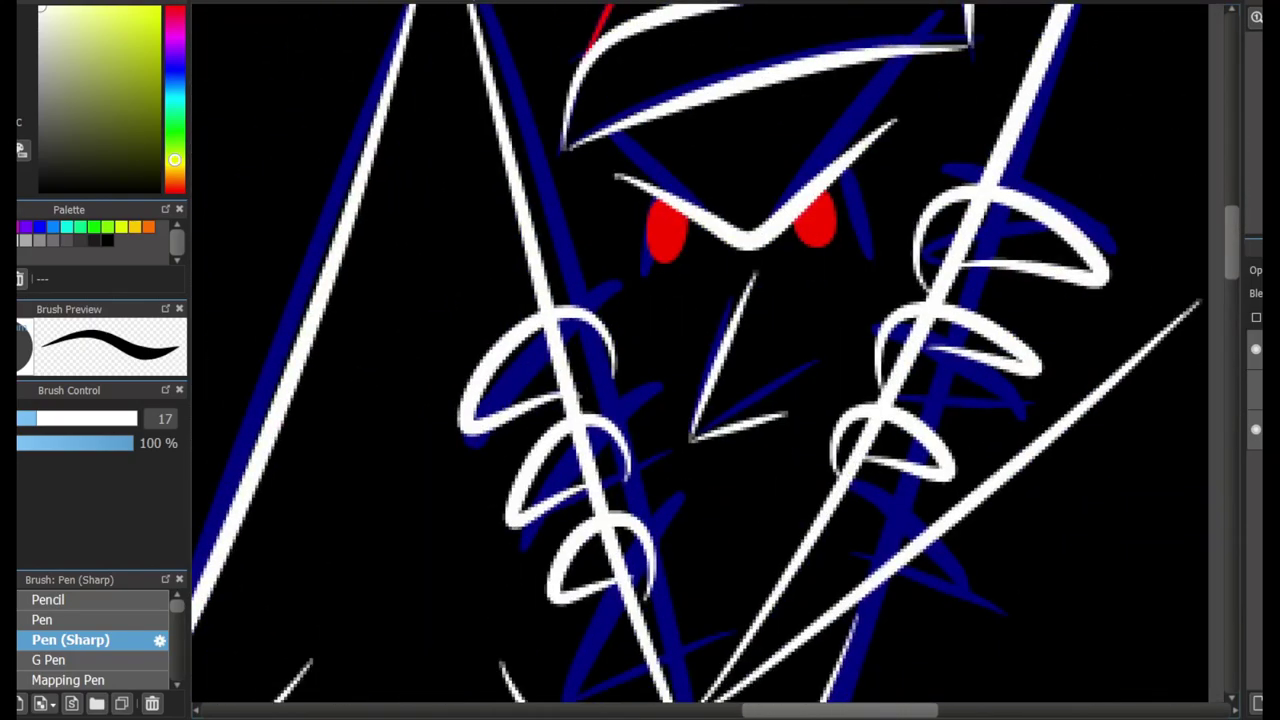
# Erase the parts of the tree edges that run through the hatted character's fingers on both hands
pyautogui.press('e')
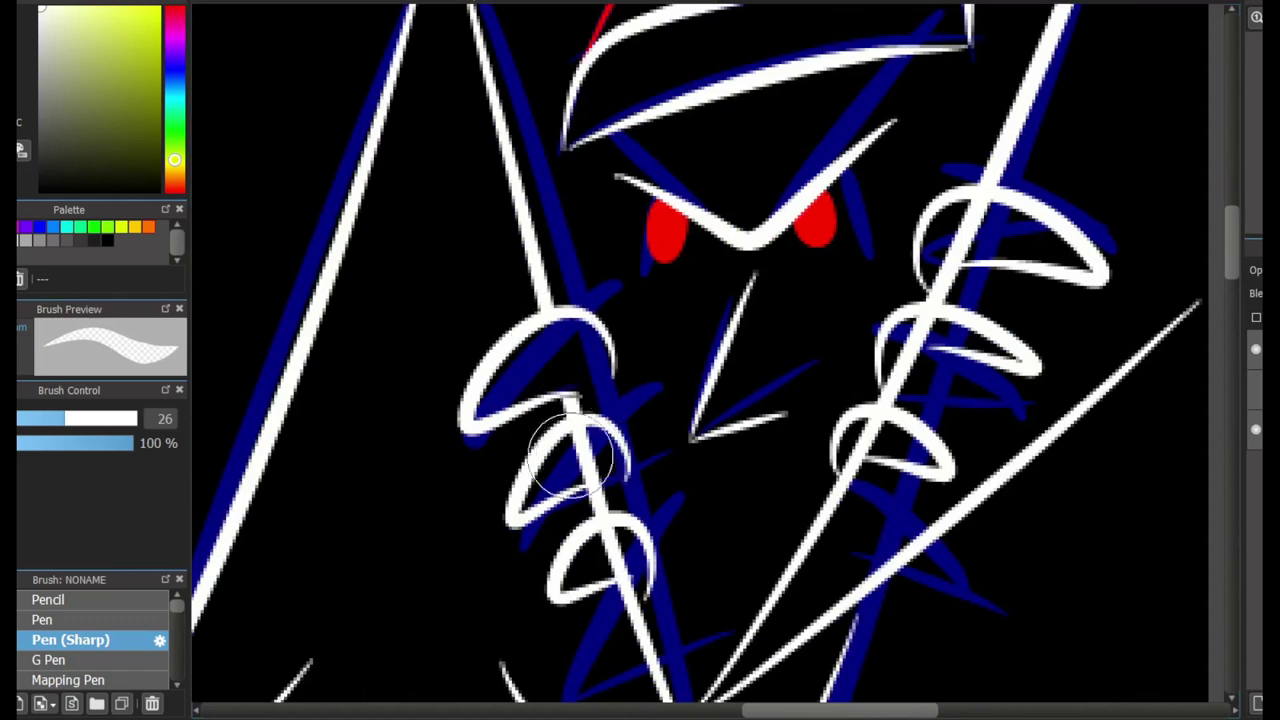
pyautogui.moveTo(572, 455)
pyautogui.mouseDown()
pyautogui.moveTo(594, 544)
pyautogui.moveTo(627, 557)
pyautogui.moveTo(613, 527)
pyautogui.mouseUp()
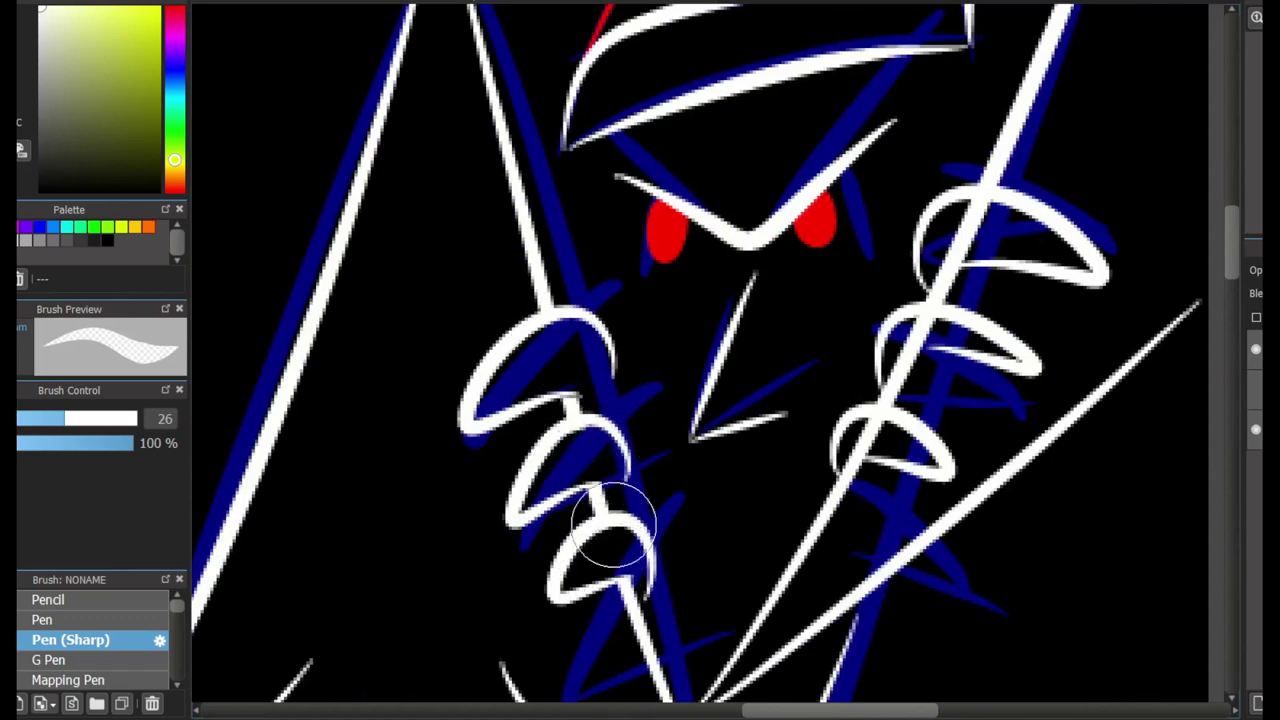
pyautogui.moveTo(868, 458); pyautogui.dragTo(871, 432)
pyautogui.moveTo(925, 350)
pyautogui.mouseDown()
pyautogui.moveTo(978, 262)
pyautogui.moveTo(947, 266)
pyautogui.moveTo(997, 216)
pyautogui.moveTo(952, 297)
pyautogui.mouseUp()
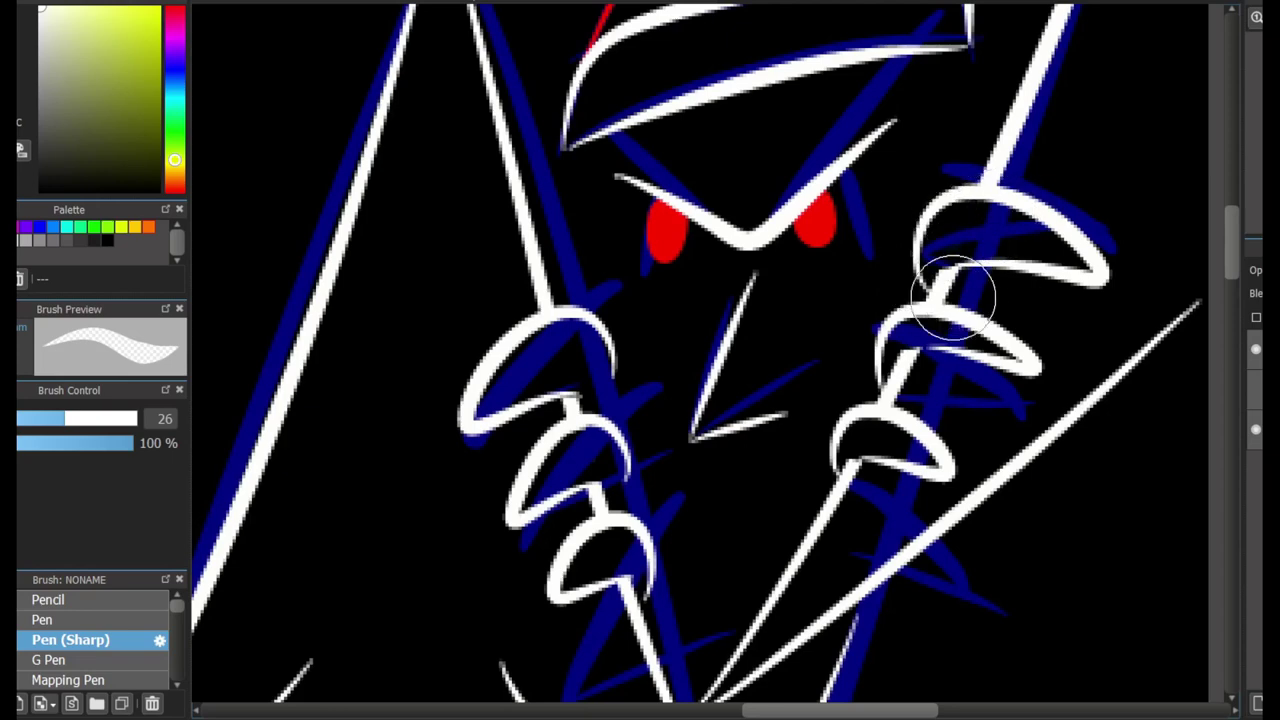
pyautogui.press('e')
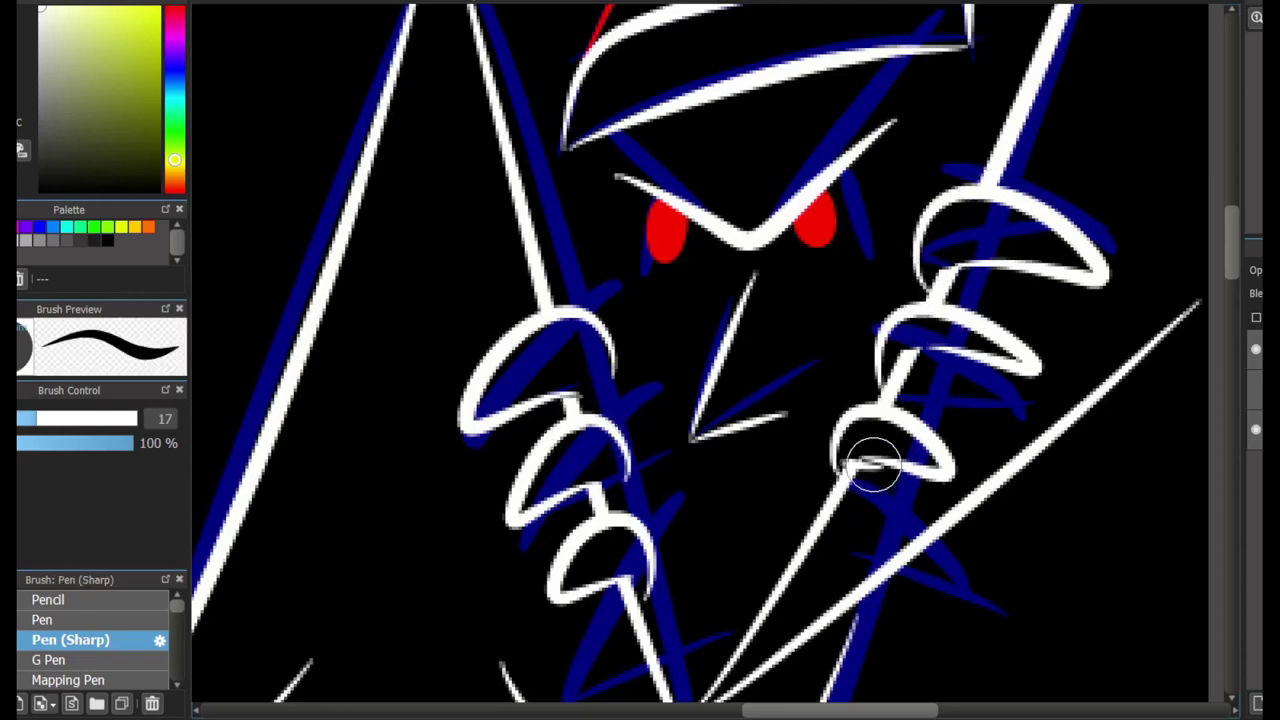
# Hide the blue rough and thicken the white line where the tent's top edge meets the front arch
pyautogui.scroll(-8, 820, 462)
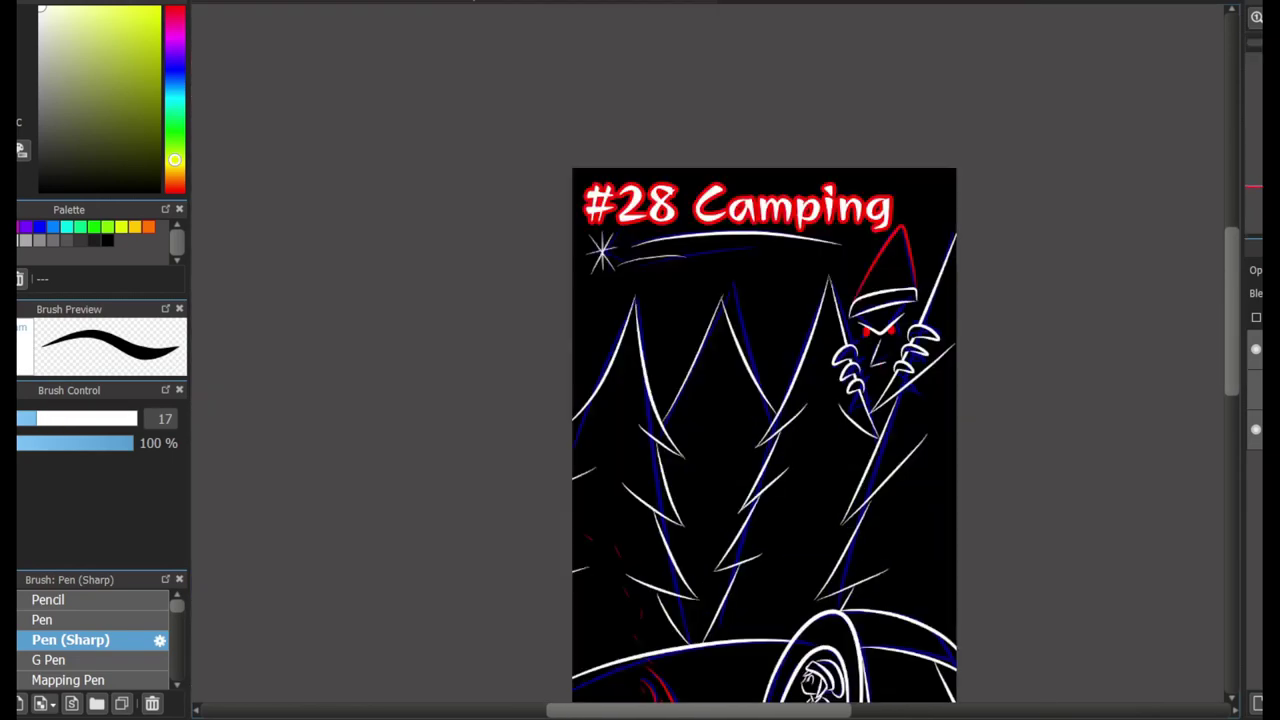
pyautogui.scroll(3, 758, 350)
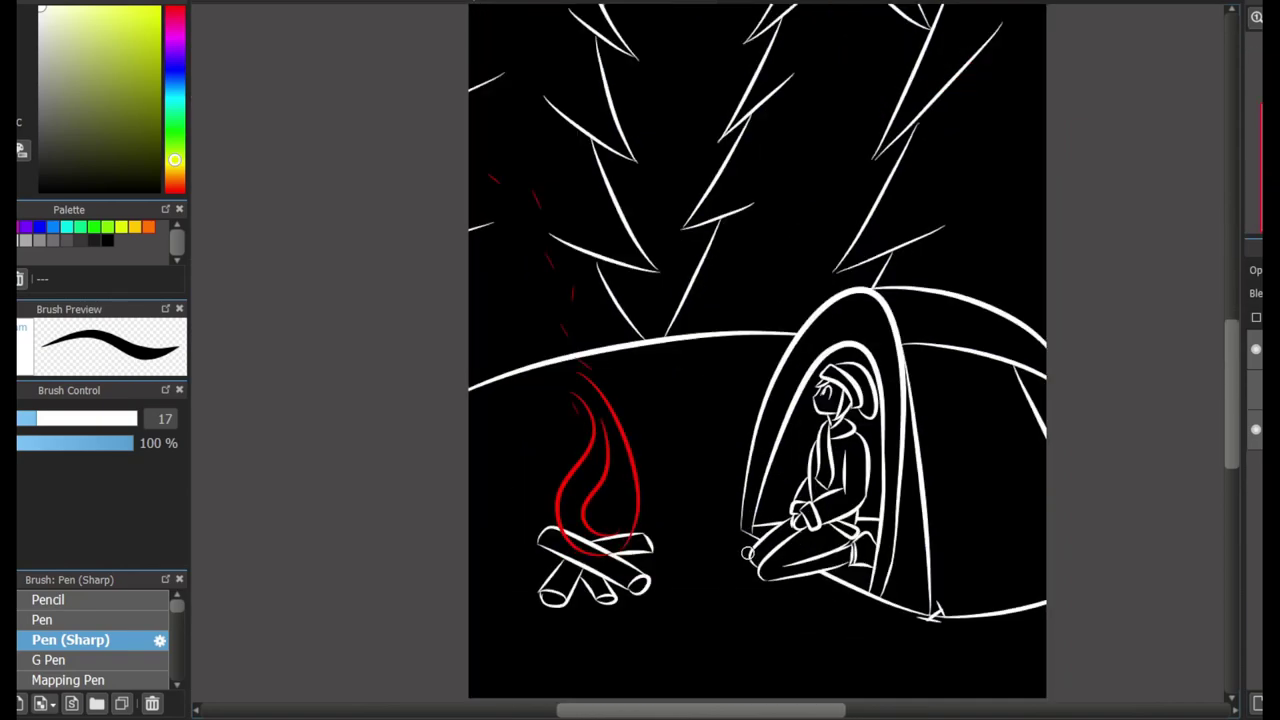
pyautogui.scroll(-4, 747, 553)
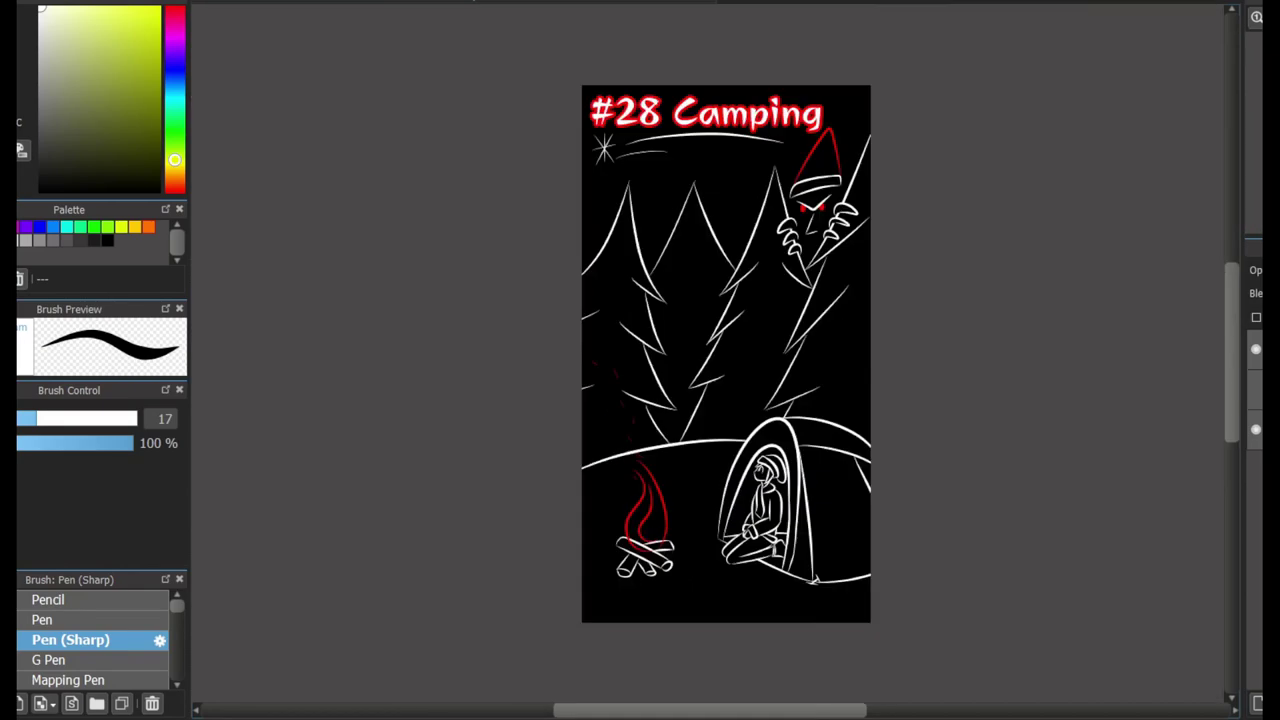
pyautogui.scroll(2, 676, 539)
pyautogui.scroll(-2, 677, 530)
pyautogui.scroll(6, 800, 480)
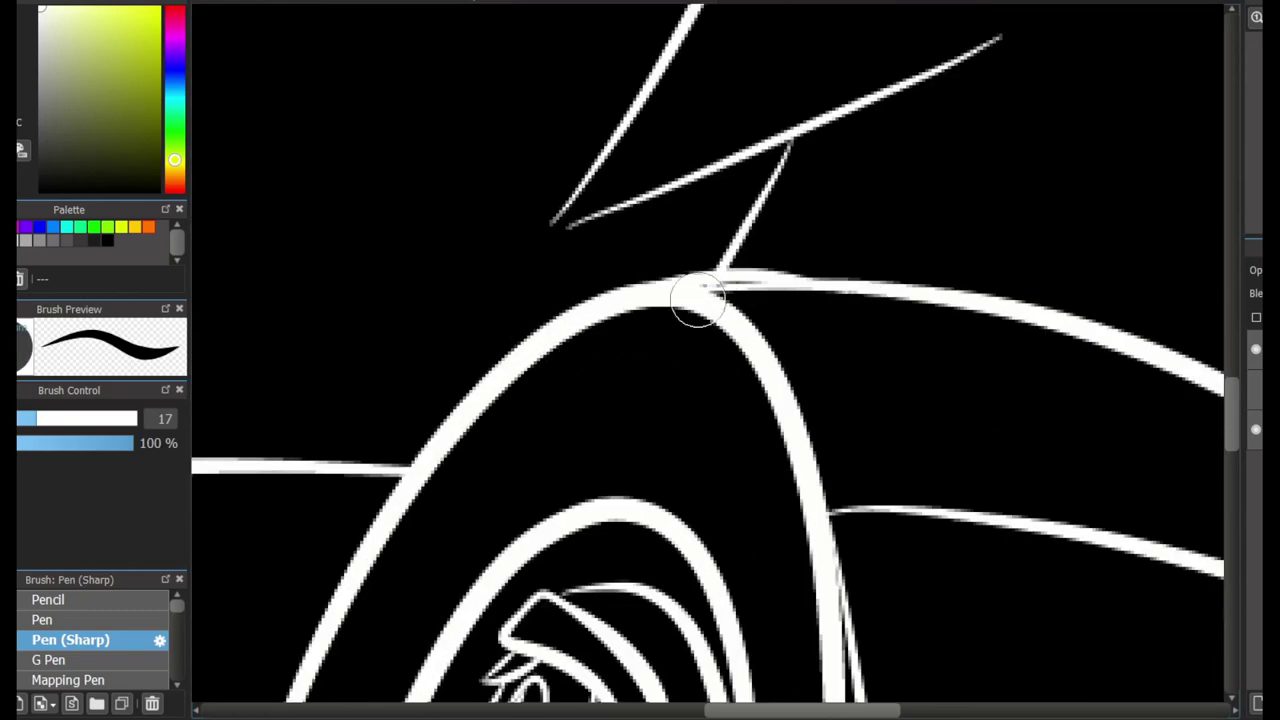
pyautogui.moveTo(846, 294)
pyautogui.mouseDown()
pyautogui.moveTo(751, 271)
pyautogui.moveTo(668, 290)
pyautogui.mouseUp()
pyautogui.scroll(-2, 714, 343)
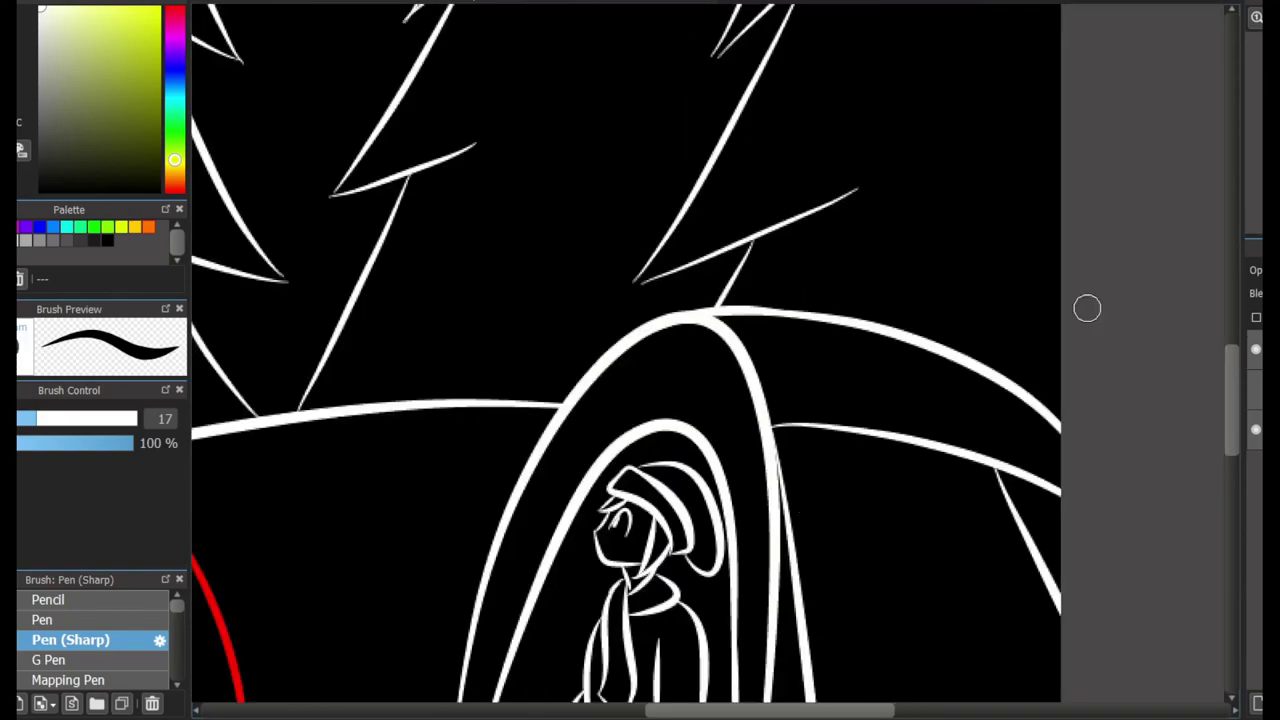
# Ink a small curved mouth on the kneeling figure's face
pyautogui.scroll(2, 686, 444)
pyautogui.moveTo(500, 300); pyautogui.dragTo(870, 530)
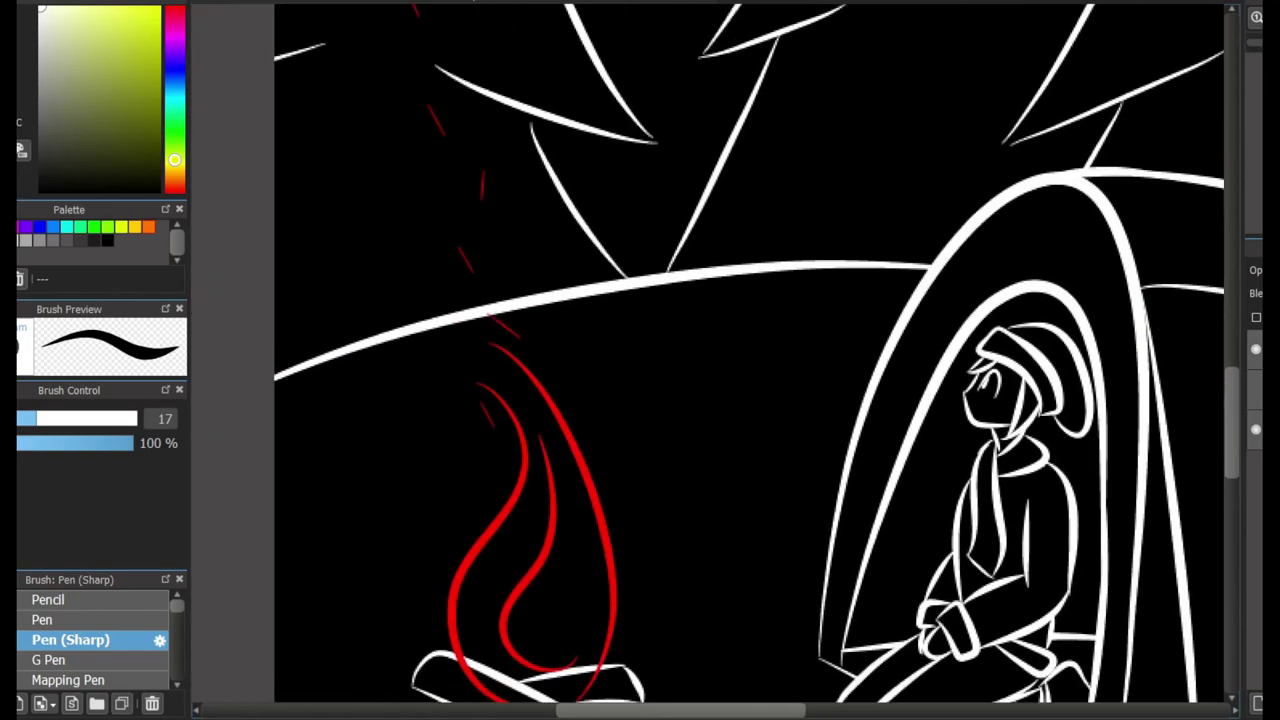
pyautogui.moveTo(500, 250); pyautogui.dragTo(800, 500)
pyautogui.moveTo(800, 400); pyautogui.dragTo(590, 380)
pyautogui.moveTo(900, 300); pyautogui.dragTo(600, 340)
pyautogui.moveTo(700, 400); pyautogui.dragTo(690, 304)
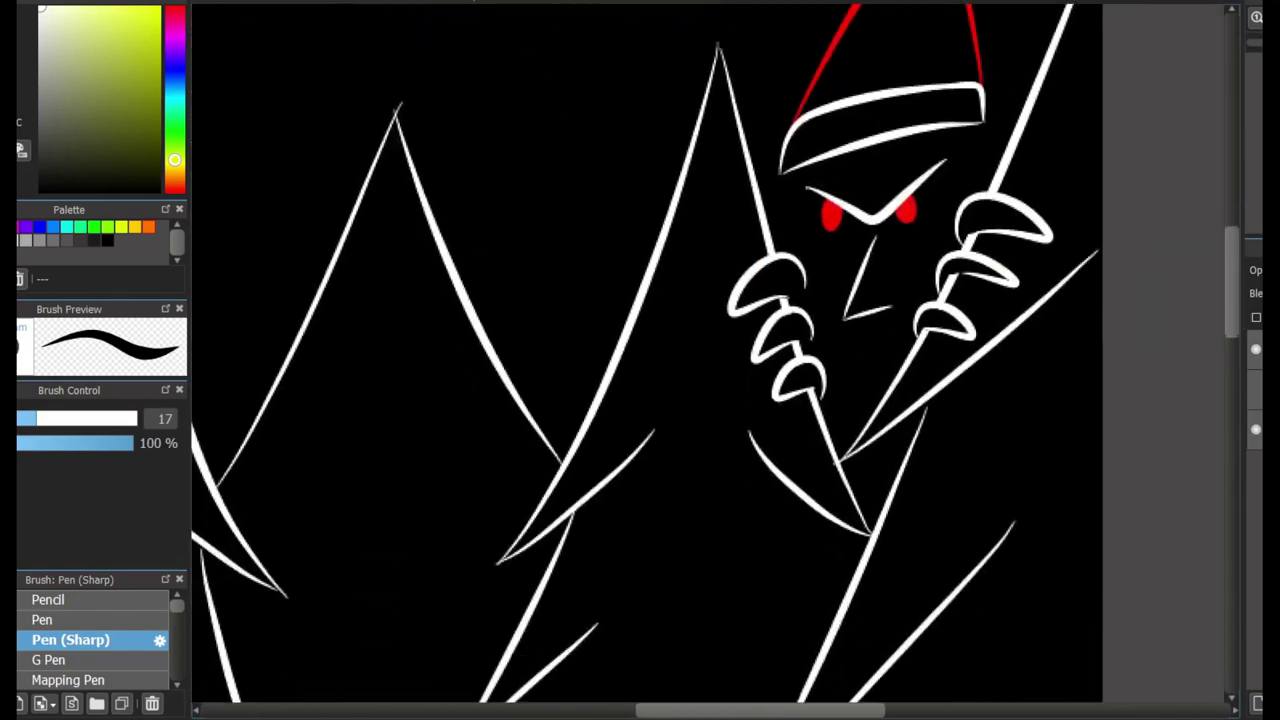
pyautogui.moveTo(650, 600); pyautogui.dragTo(750, 250)
pyautogui.moveTo(745, 532); pyautogui.dragTo(795, 325)
pyautogui.scroll(3, 732, 256)
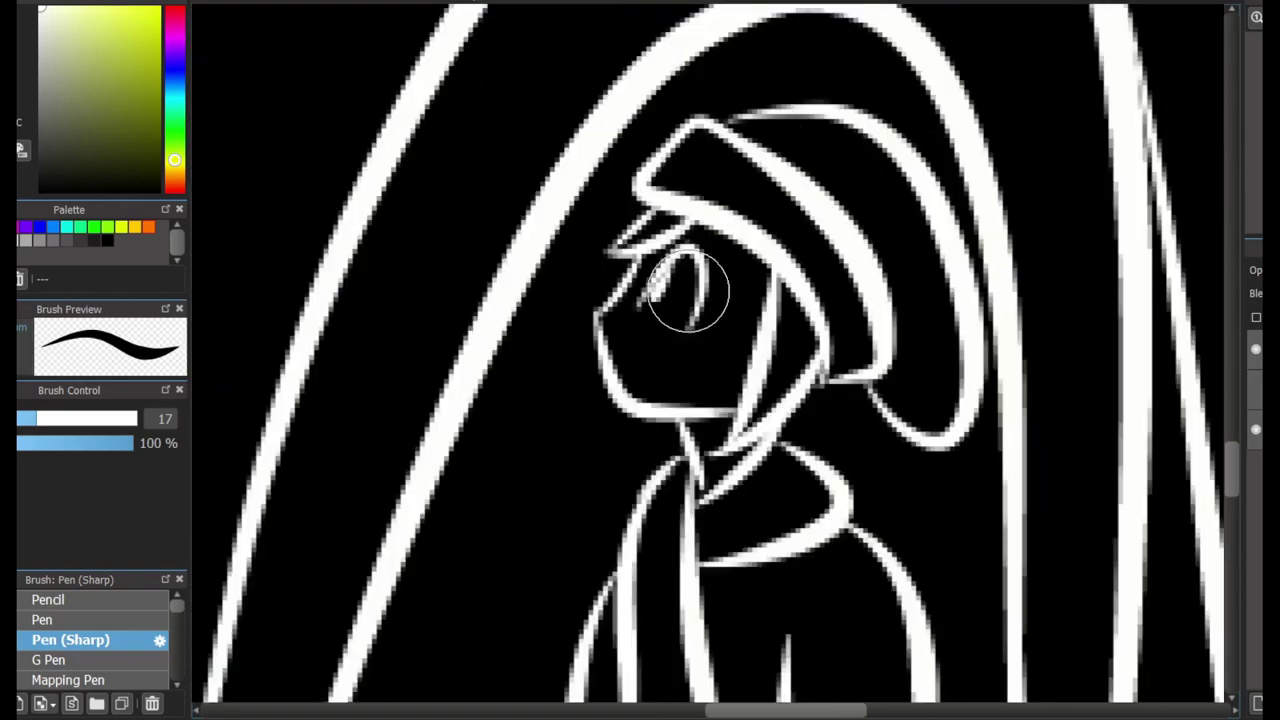
pyautogui.moveTo(650, 380); pyautogui.dragTo(696, 370)
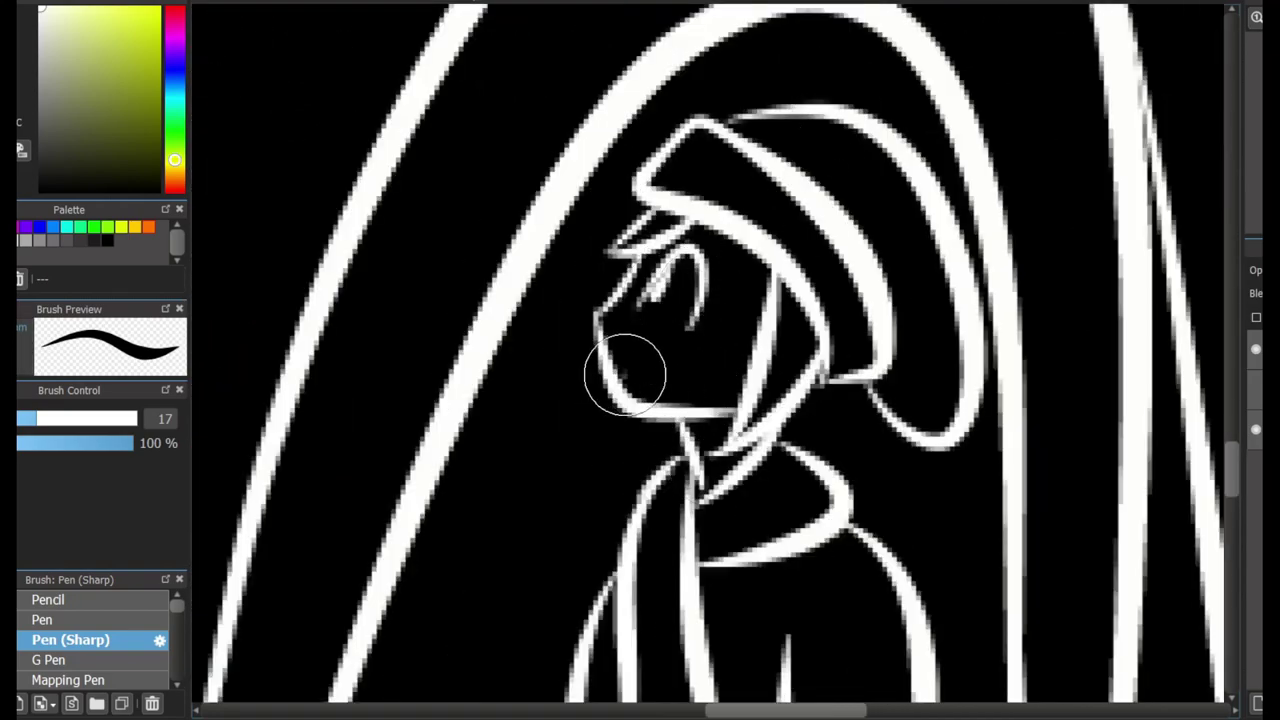
# Add small white sparks among the red ones rising above the campfire
pyautogui.scroll(-5, 762, 591)
pyautogui.scroll(-2, 762, 591)
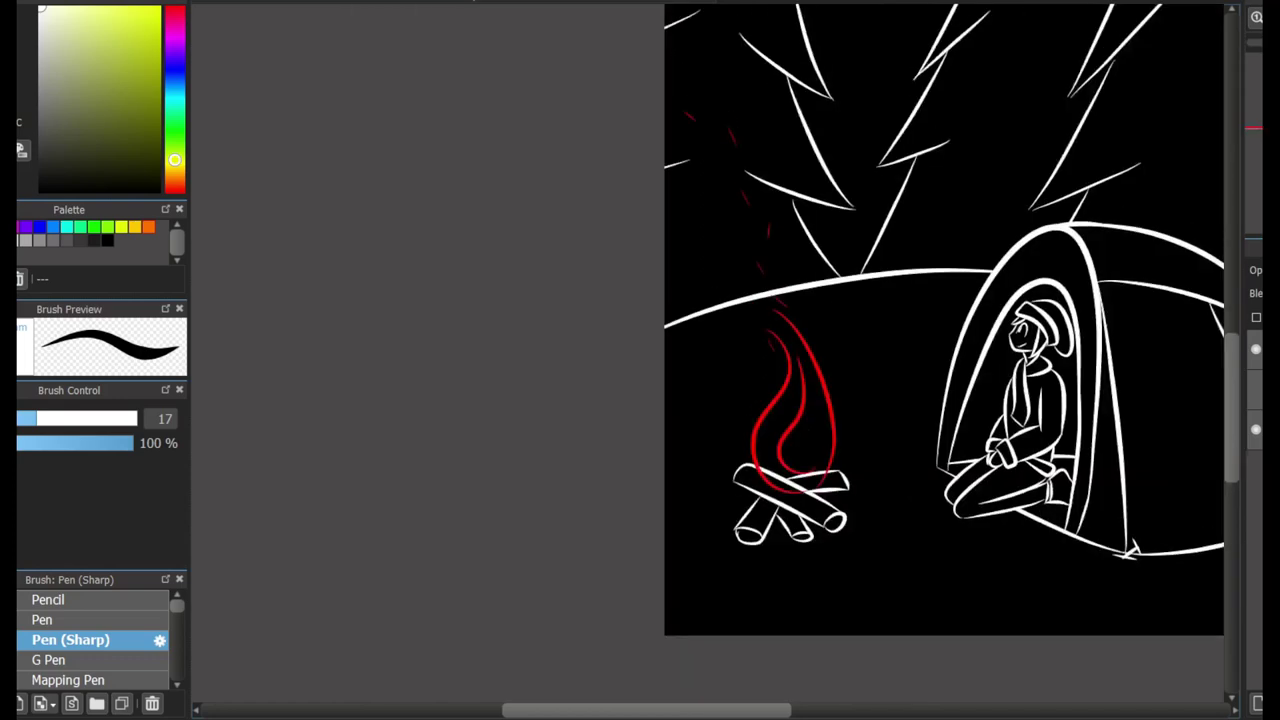
pyautogui.moveTo(740, 200); pyautogui.dragTo(744, 698)
pyautogui.scroll(-5, 1170, 339)
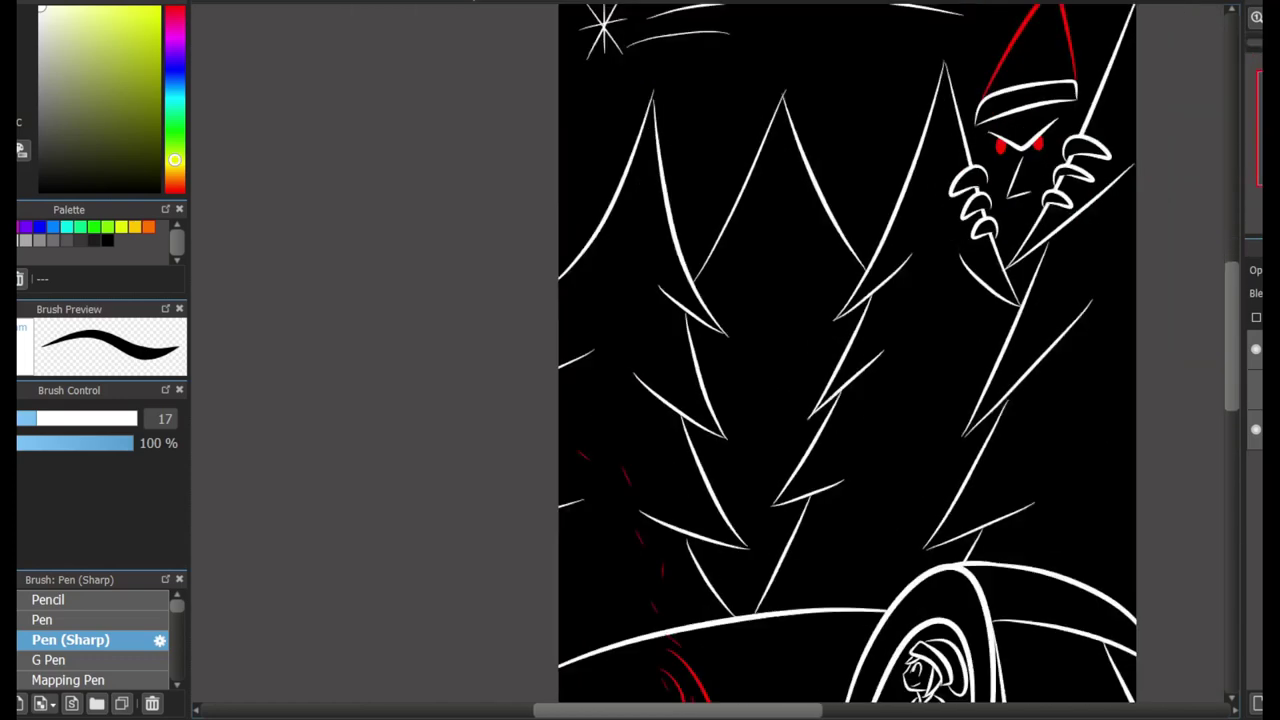
pyautogui.scroll(3, 648, 494)
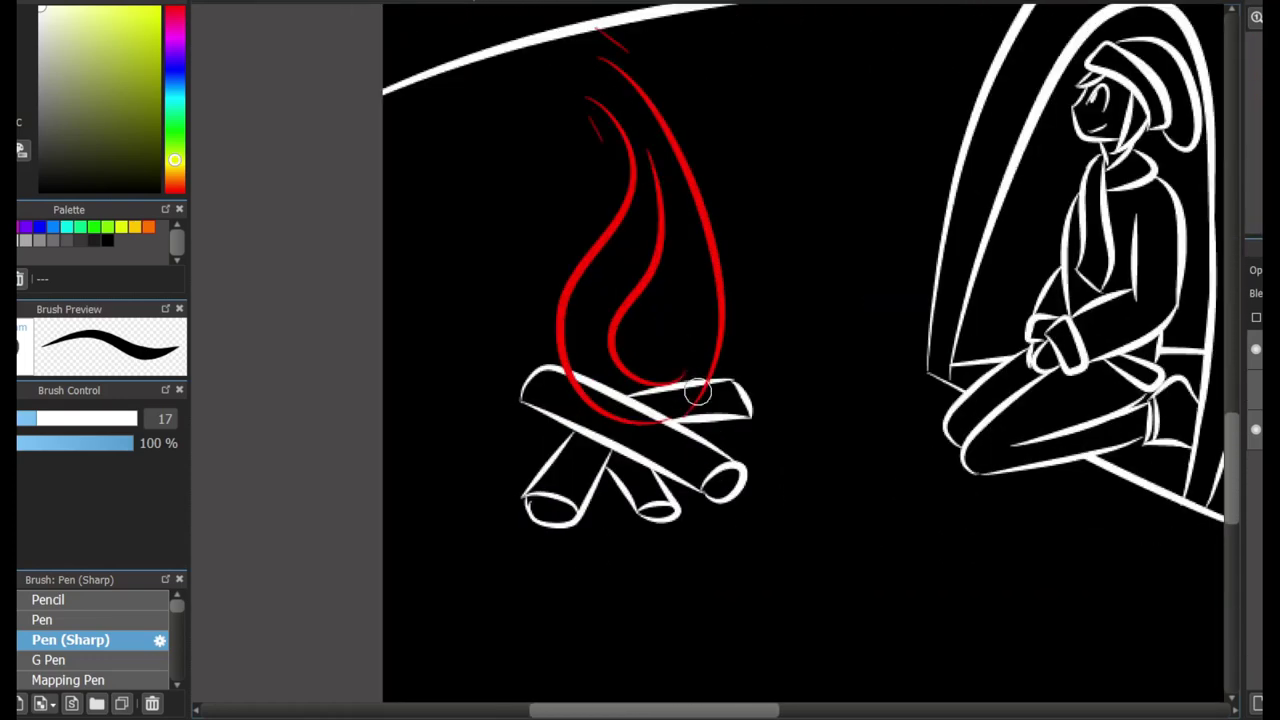
pyautogui.scroll(3, 731, 346)
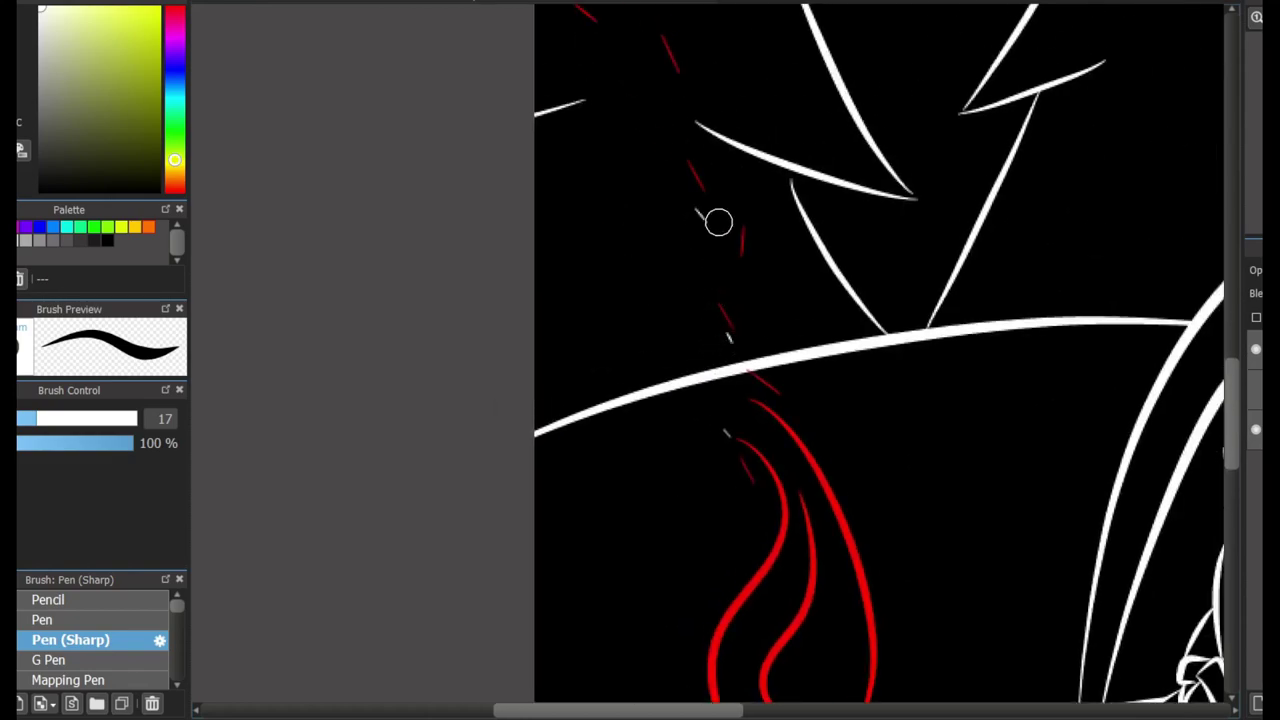
pyautogui.scroll(-4, 731, 346)
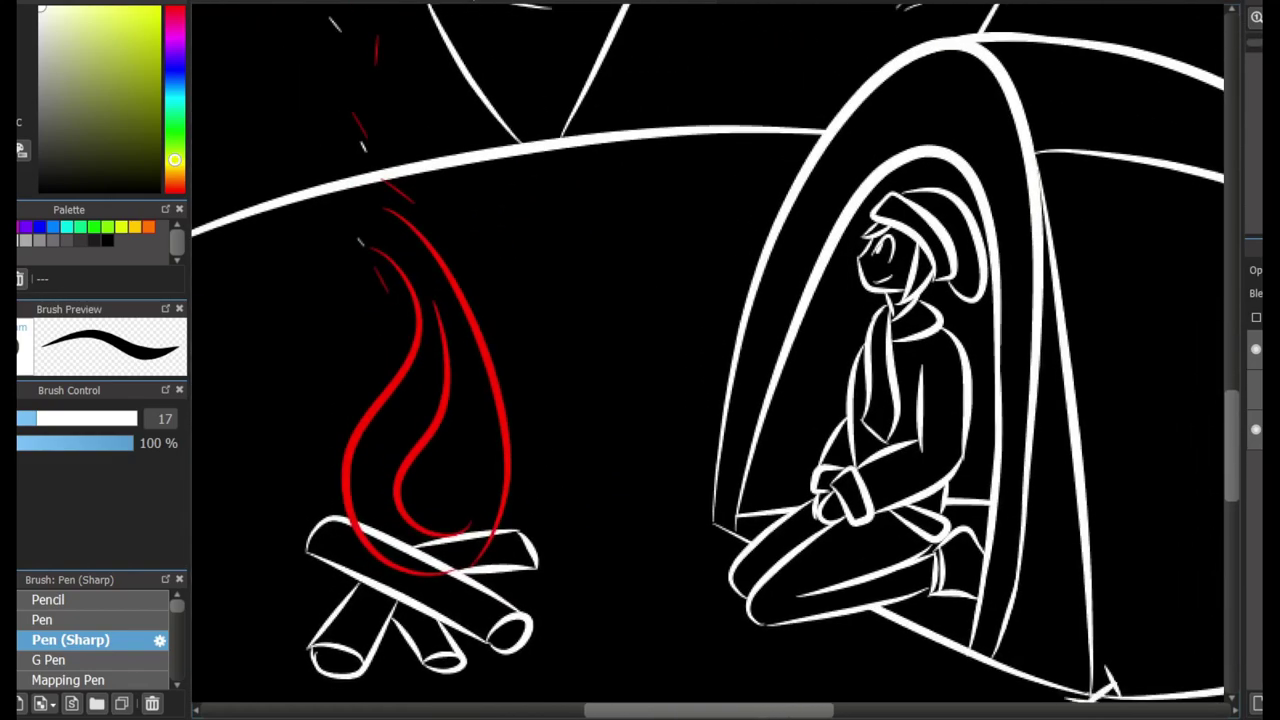
pyautogui.scroll(2, 731, 346)
pyautogui.scroll(-3, 731, 346)
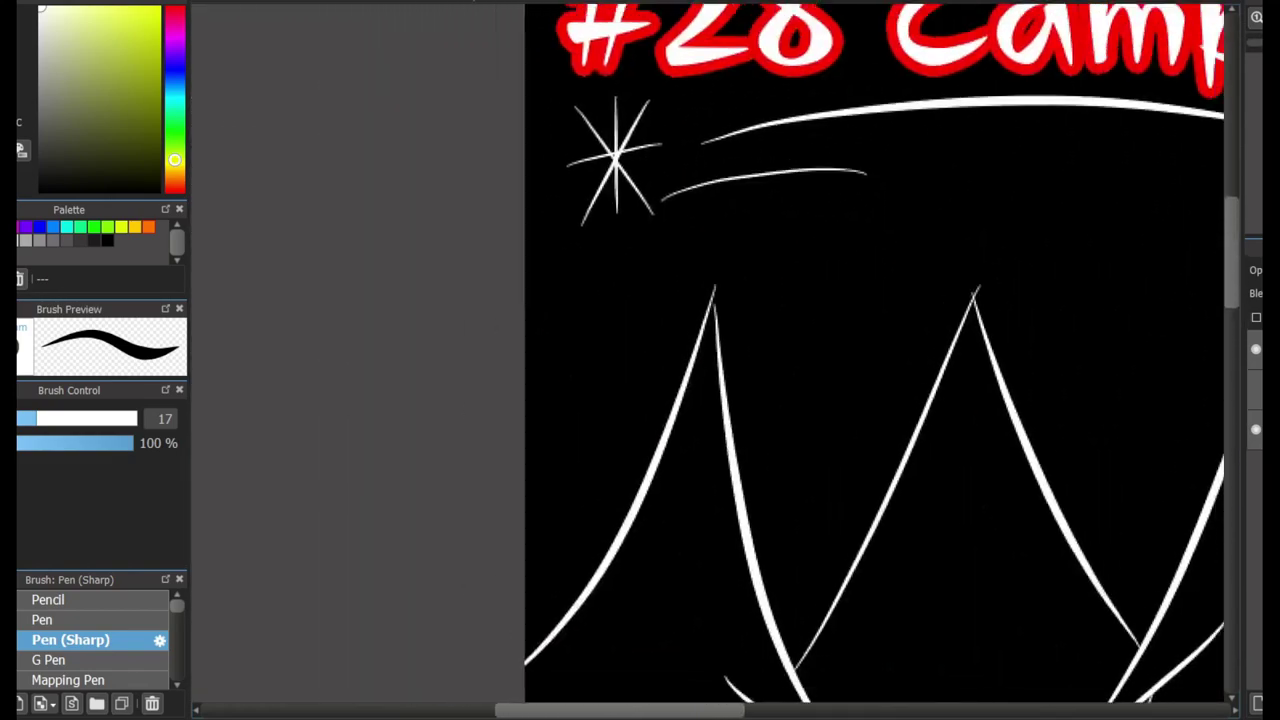
pyautogui.scroll(3, 978, 370)
pyautogui.scroll(2, 978, 370)
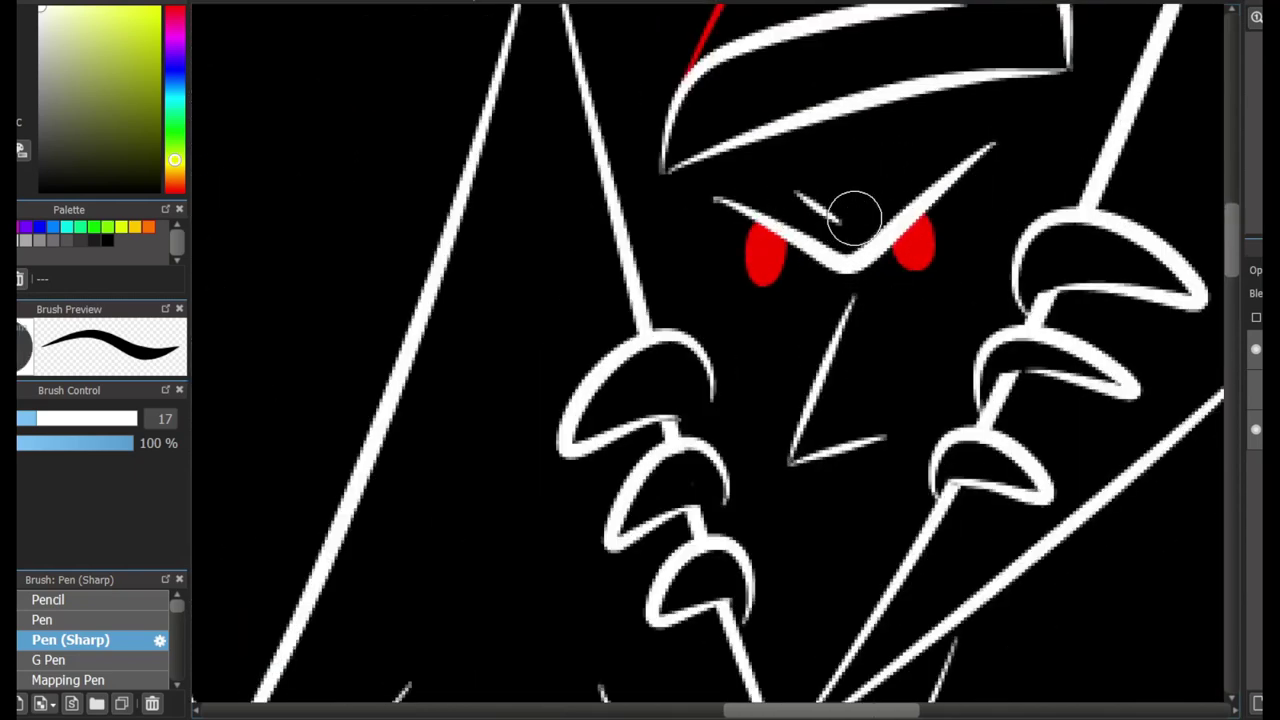
pyautogui.moveTo(800, 205); pyautogui.dragTo(890, 190)
pyautogui.hotkey('ctrl', 'z')
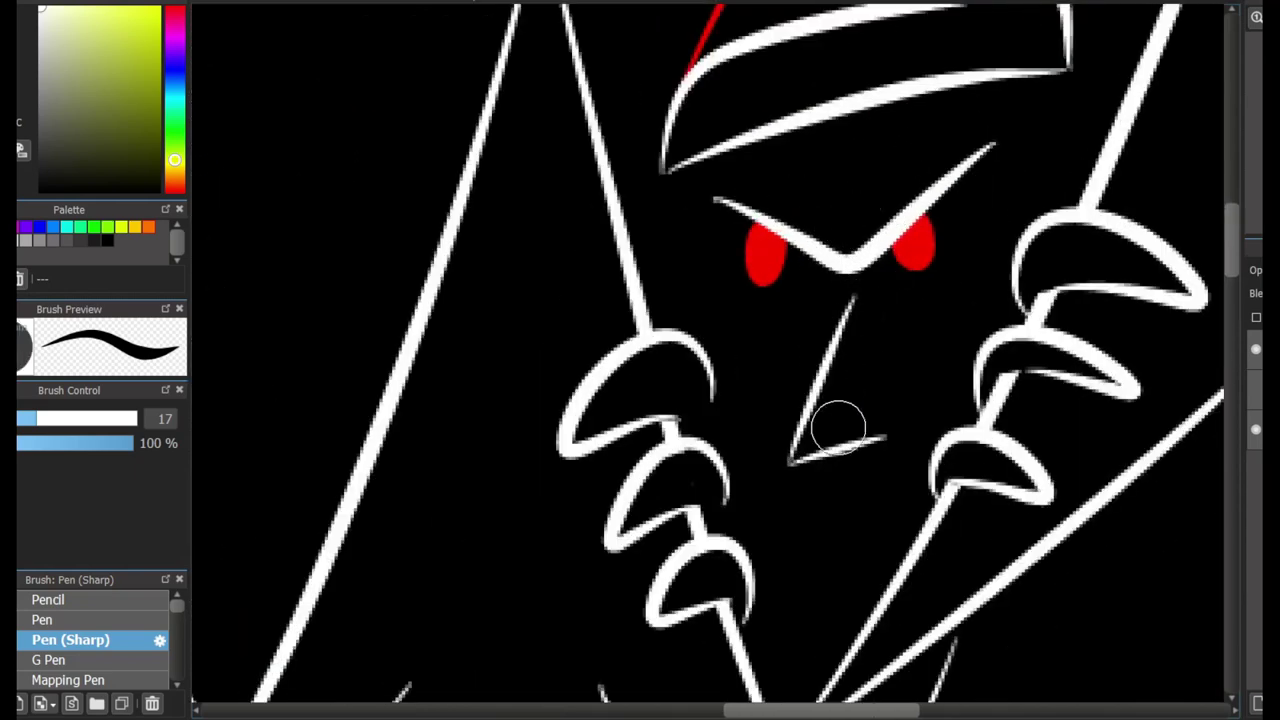
pyautogui.moveTo(815, 442); pyautogui.dragTo(882, 428)
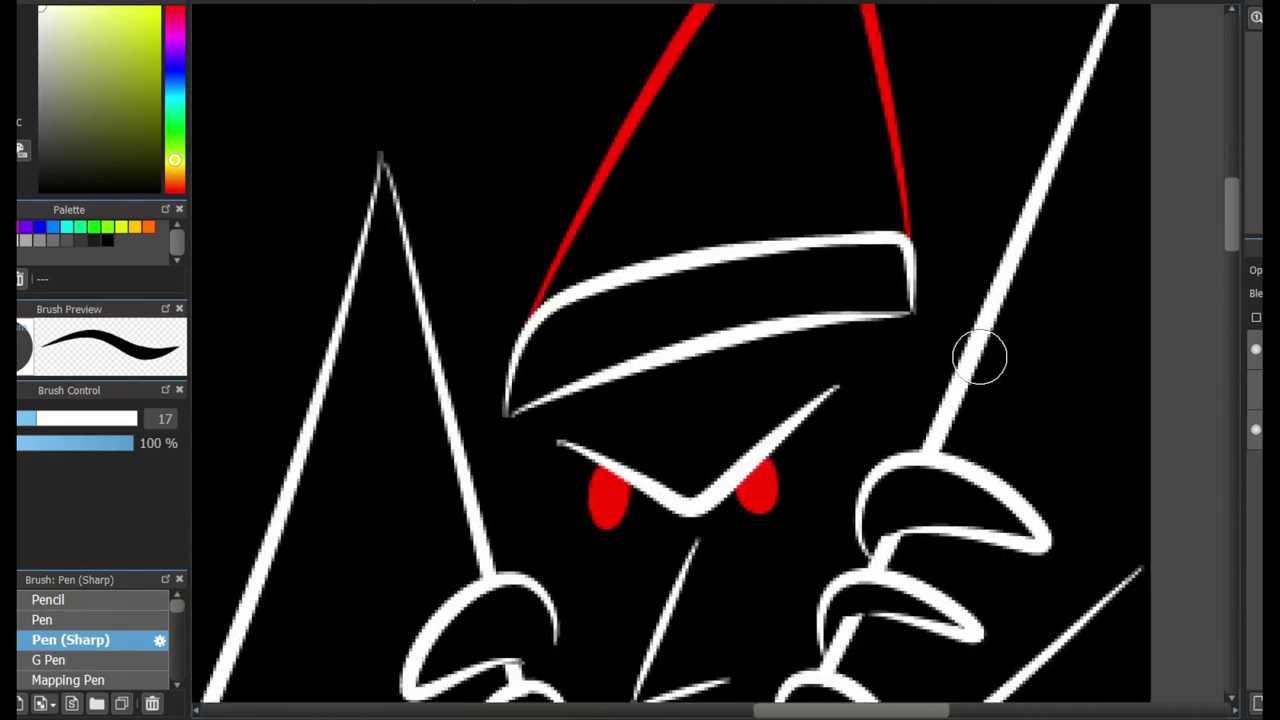
pyautogui.moveTo(985, 205); pyautogui.dragTo(950, 265)
pyautogui.hotkey('ctrl', 'z')
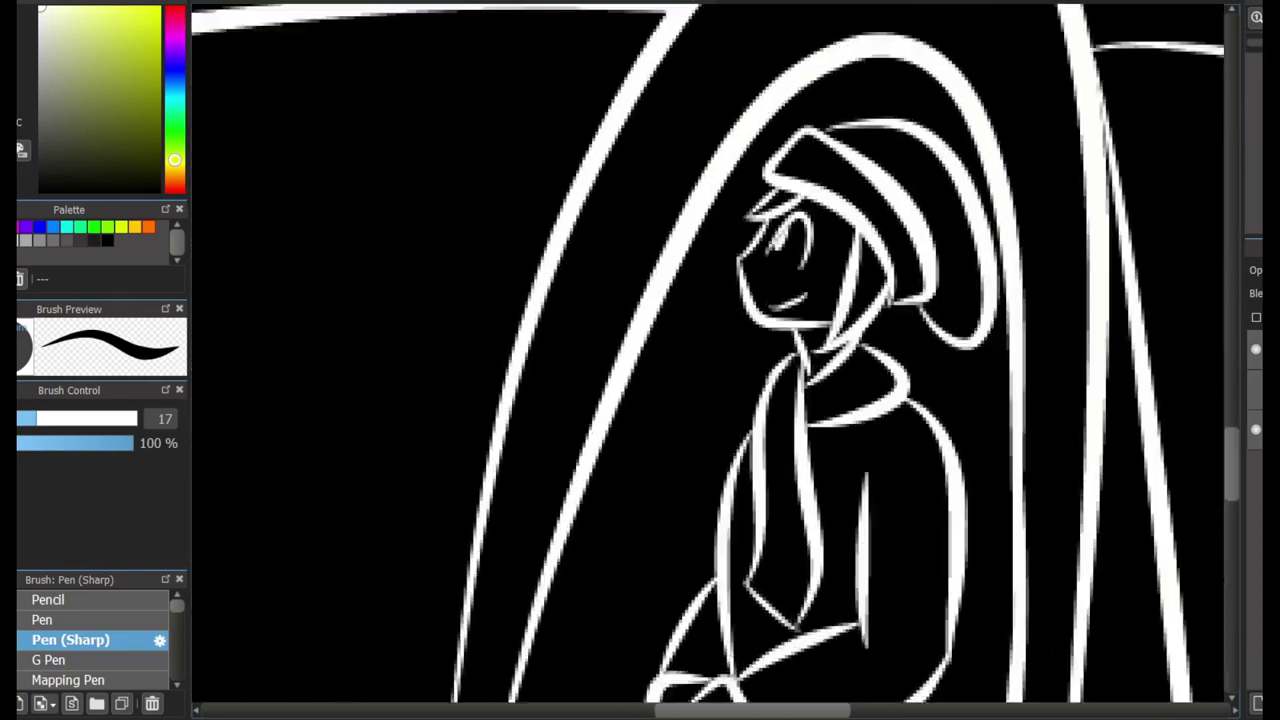
# Mirror the view and ink a round white pompom at the tip of the kneeling figure's hat
pyautogui.moveTo(700, 260); pyautogui.dragTo(567, 593)
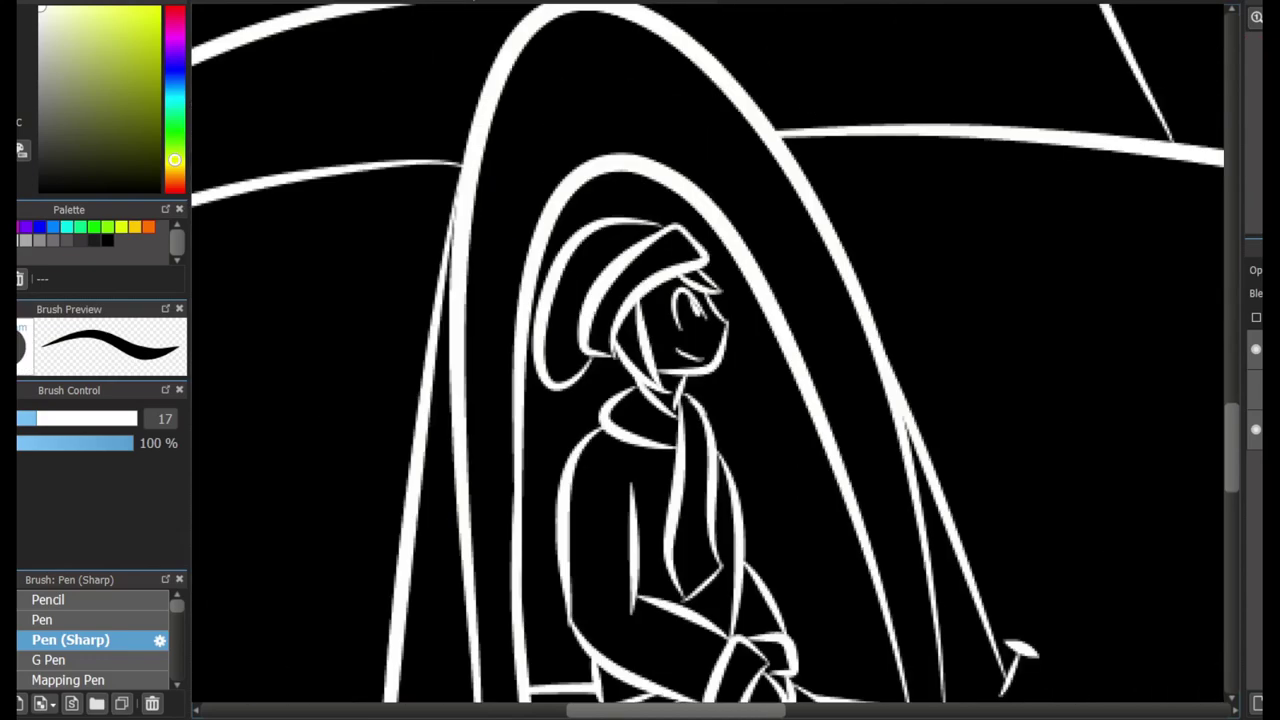
pyautogui.scroll(-1, 317, 336)
pyautogui.moveTo(600, 345); pyautogui.dragTo(634, 380)
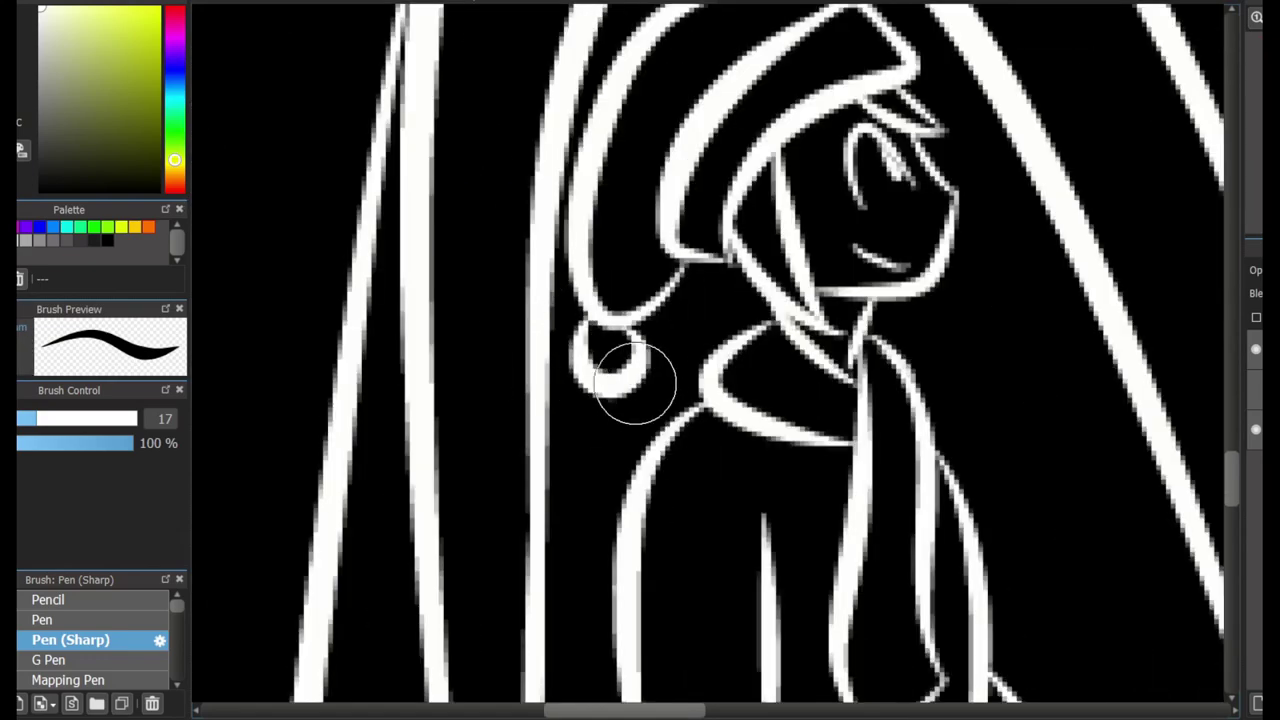
# Sample the flame's red and ink a wavy wisp above the campfire plus a thin curved line inside the flame near its outer edge
pyautogui.scroll(-3, 634, 380)
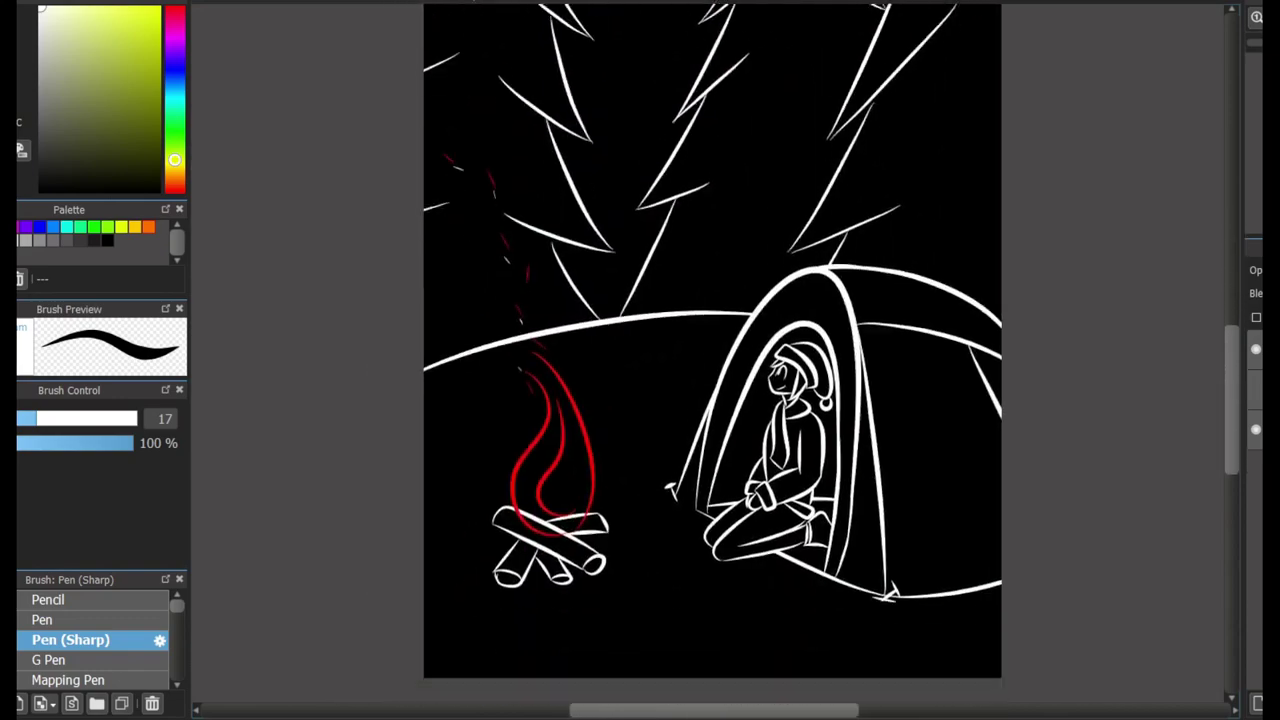
pyautogui.scroll(2, 690, 360)
pyautogui.scroll(-4, 1039, 326)
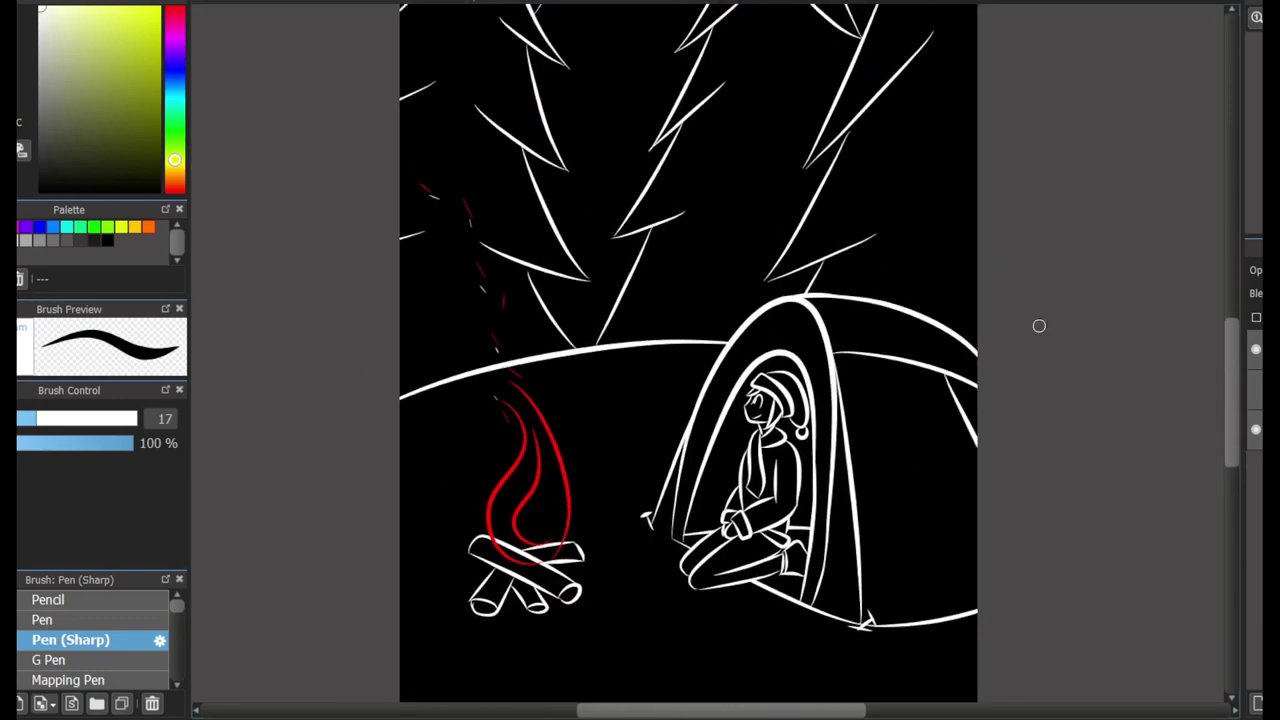
pyautogui.scroll(2, 553, 581)
pyautogui.keyDown('alt'); pyautogui.click(495, 479); pyautogui.keyUp('alt')
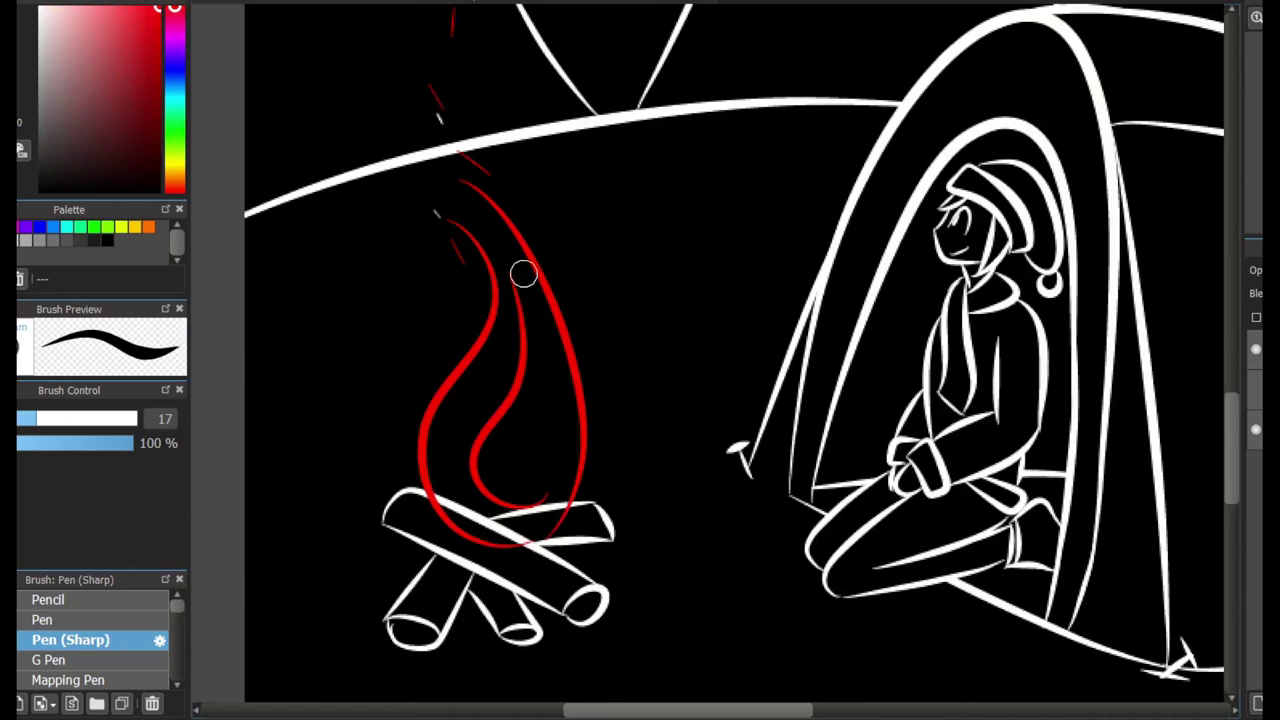
pyautogui.moveTo(437, 118); pyautogui.dragTo(470, 212)
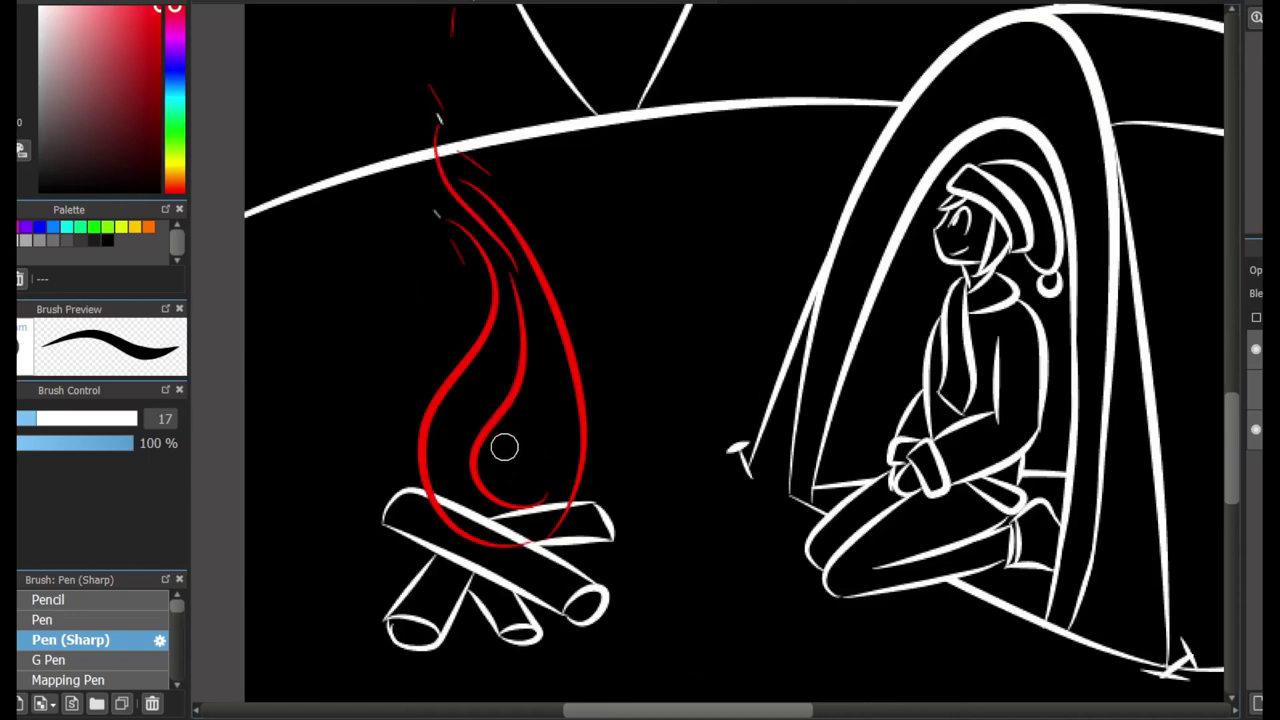
pyautogui.hotkey('ctrl', 'z')
pyautogui.moveTo(532, 306); pyautogui.dragTo(522, 452)
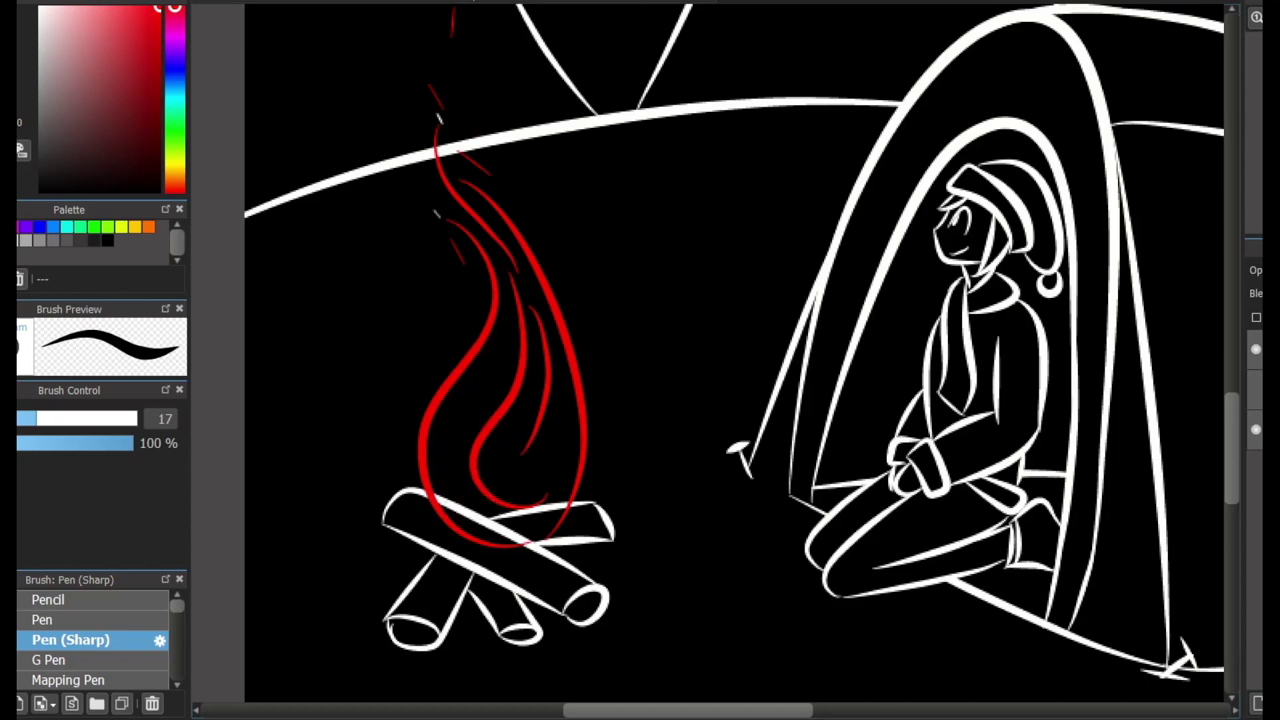
pyautogui.moveTo(592, 218); pyautogui.dragTo(697, 285)
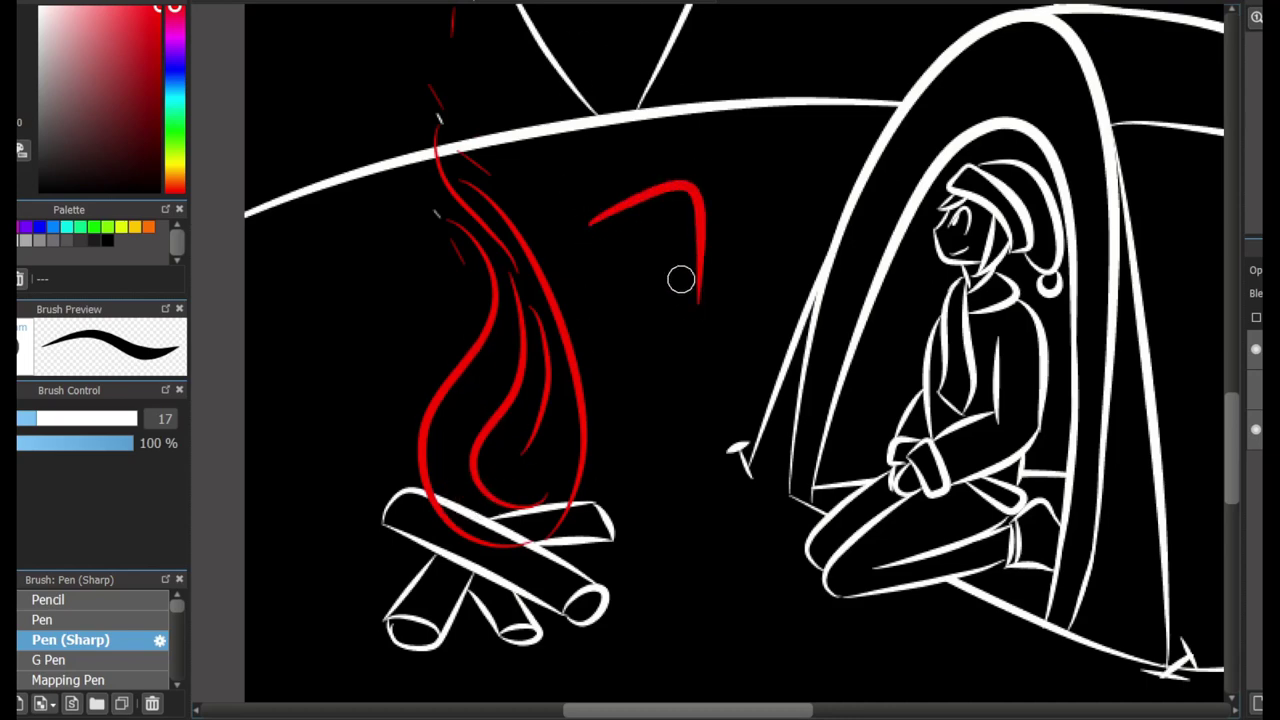
pyautogui.moveTo(648, 236); pyautogui.dragTo(676, 338)
pyautogui.hotkey('ctrl', 'z')
pyautogui.hotkey('ctrl', 'z')
pyautogui.moveTo(594, 196); pyautogui.dragTo(640, 340)
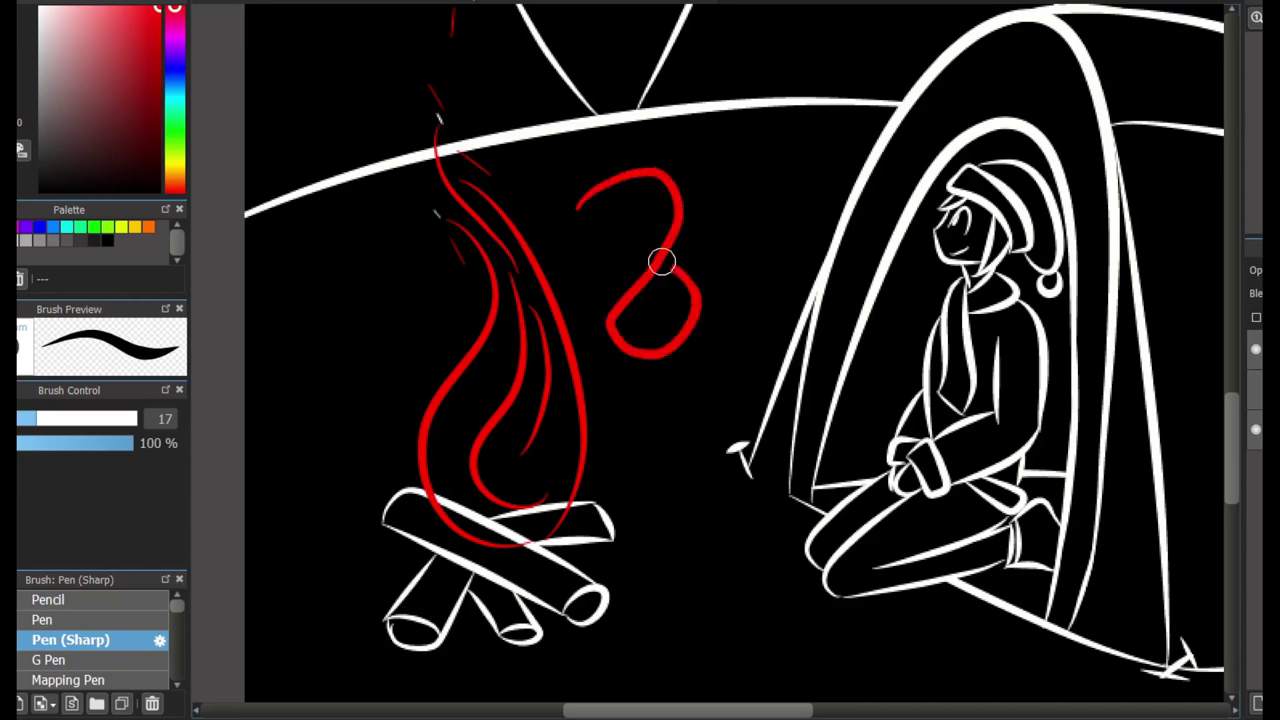
pyautogui.hotkey('ctrl', 'z')
pyautogui.moveTo(588, 218); pyautogui.dragTo(650, 310)
pyautogui.moveTo(634, 171); pyautogui.dragTo(700, 280)
pyautogui.hotkey('ctrl', 'z')
pyautogui.hotkey('ctrl', 'z')
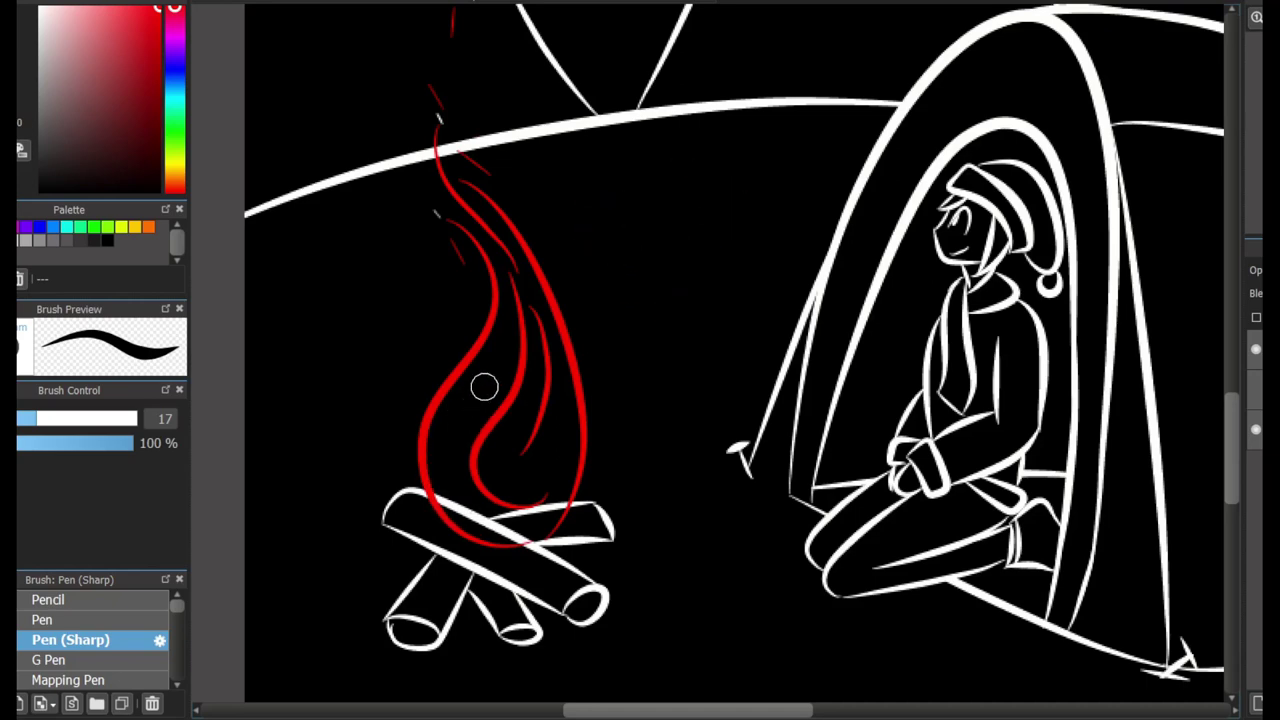
# Ink thin curved red lines inside the flame's inner area and toggle the blue rough layer's visibility to check the whole drawing
pyautogui.moveTo(478, 390); pyautogui.dragTo(442, 449)
pyautogui.moveTo(481, 382); pyautogui.dragTo(455, 436)
pyautogui.hotkey('ctrl', 'z')
pyautogui.moveTo(500, 345); pyautogui.dragTo(443, 463)
pyautogui.hotkey('ctrl', 'z')
pyautogui.moveTo(494, 366); pyautogui.dragTo(486, 476)
pyautogui.scroll(-6, 486, 476)
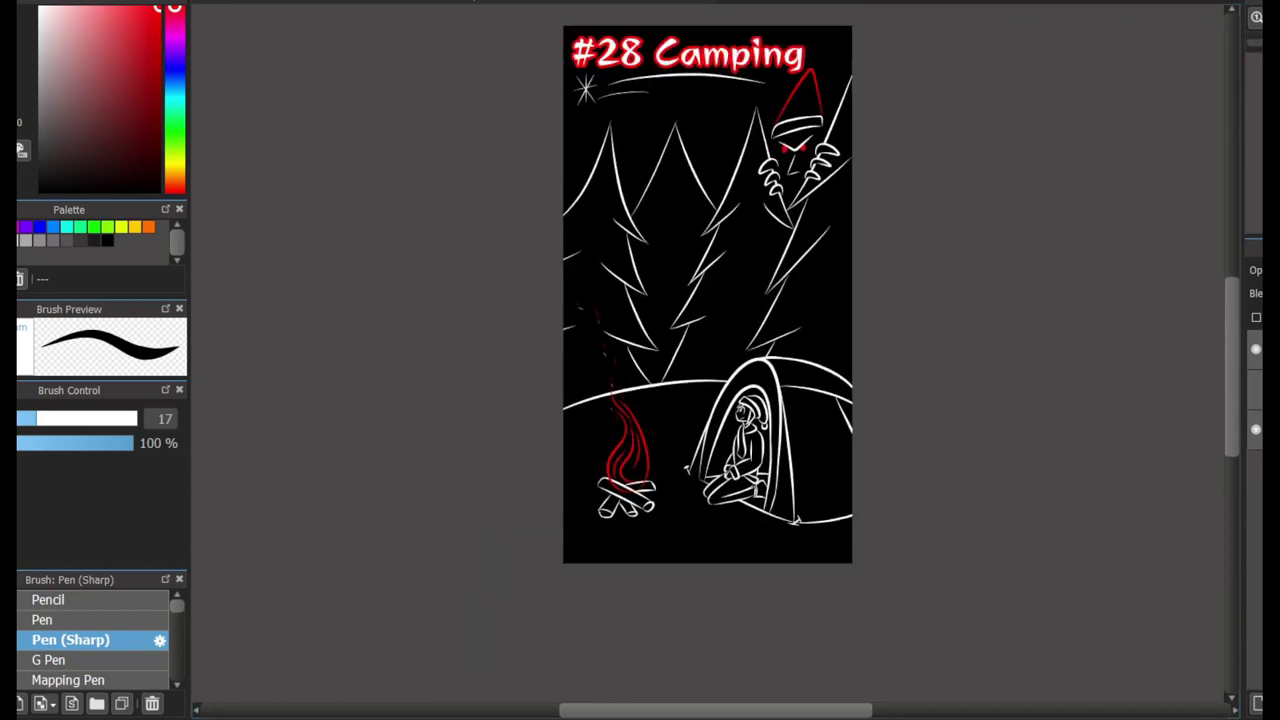
pyautogui.click(1256, 389)
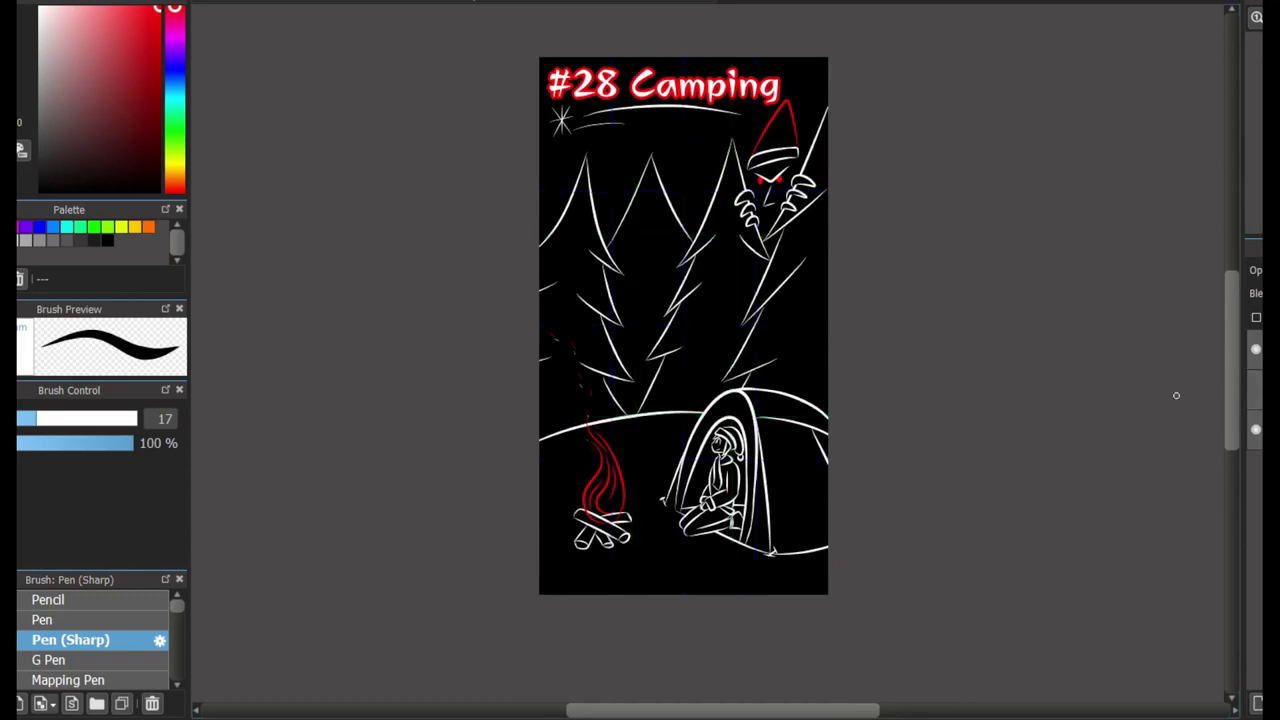